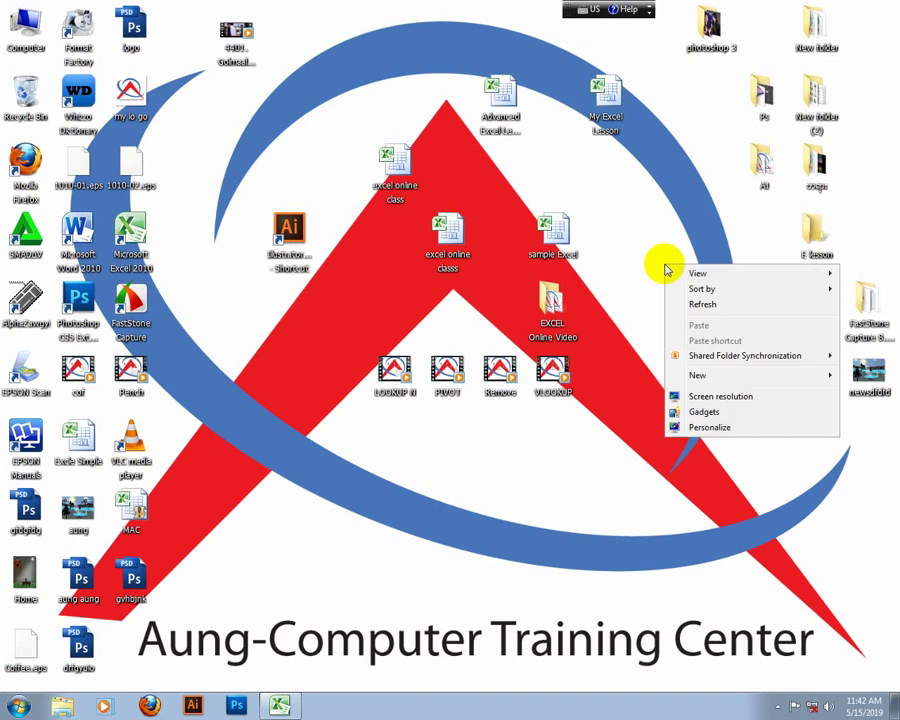
- Refresh the desktop and restore the 'excel online class' Excel workbook window
{"action": "left_click", "coordinate": [640, 302]}
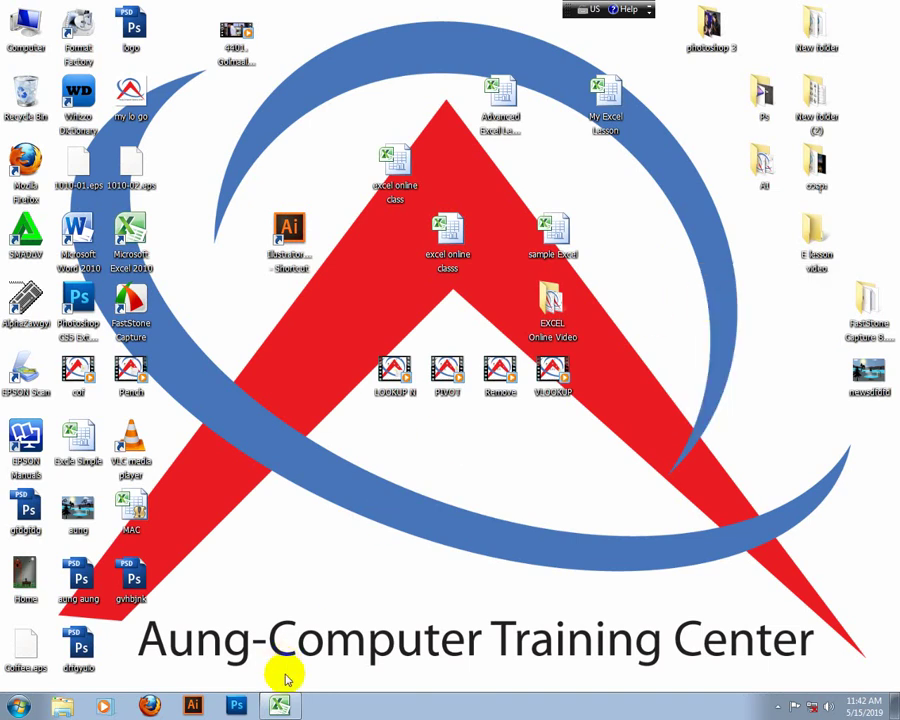
{"action": "left_click", "coordinate": [280, 704]}
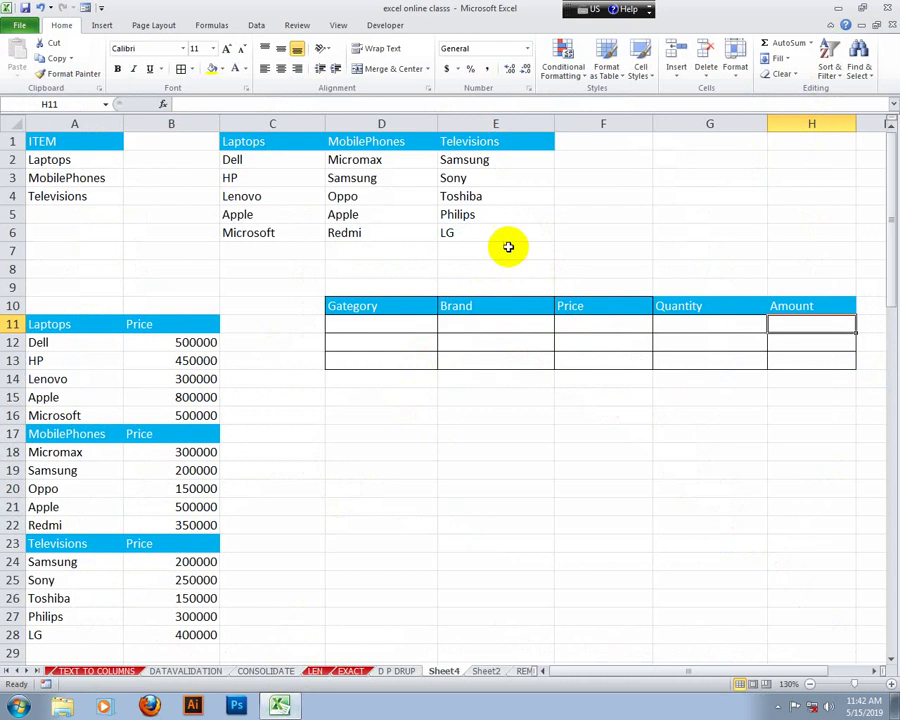
- Narrow columns E and F slightly, then widen column C a little
{"action": "left_click", "coordinate": [508, 236]}
{"action": "left_click_drag", "start_coordinate": [552, 122], "coordinate": [550, 122]}
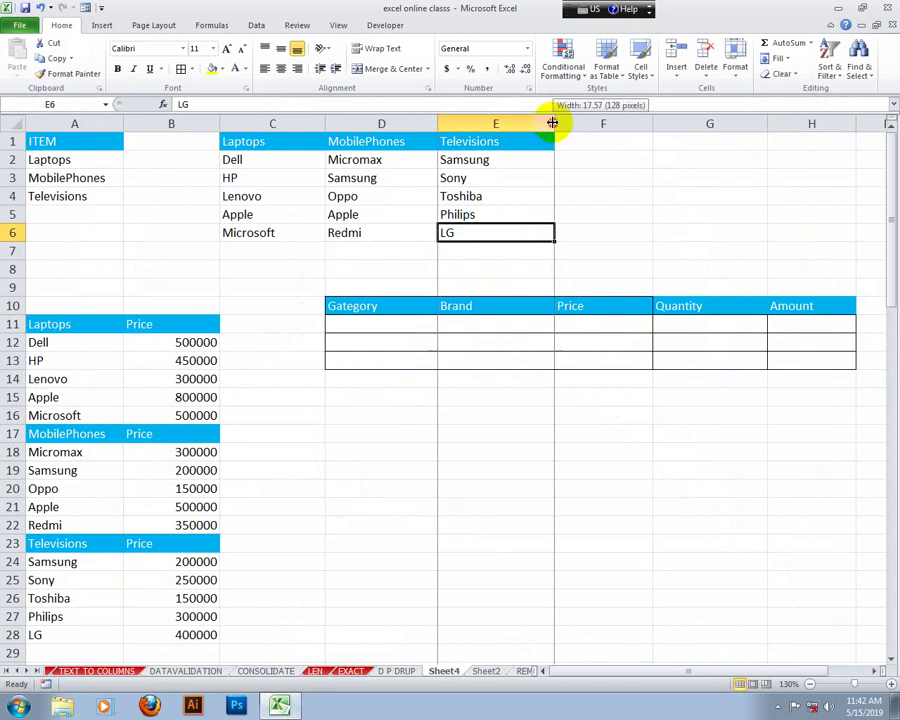
{"action": "left_click", "coordinate": [582, 160]}
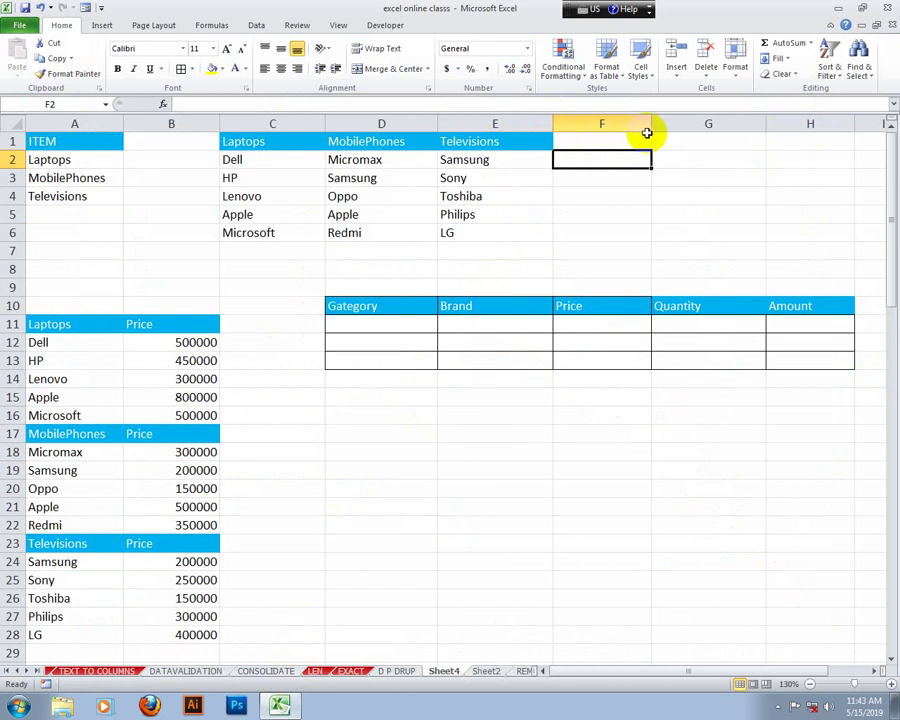
{"action": "left_click_drag", "start_coordinate": [651, 129], "coordinate": [650, 128]}
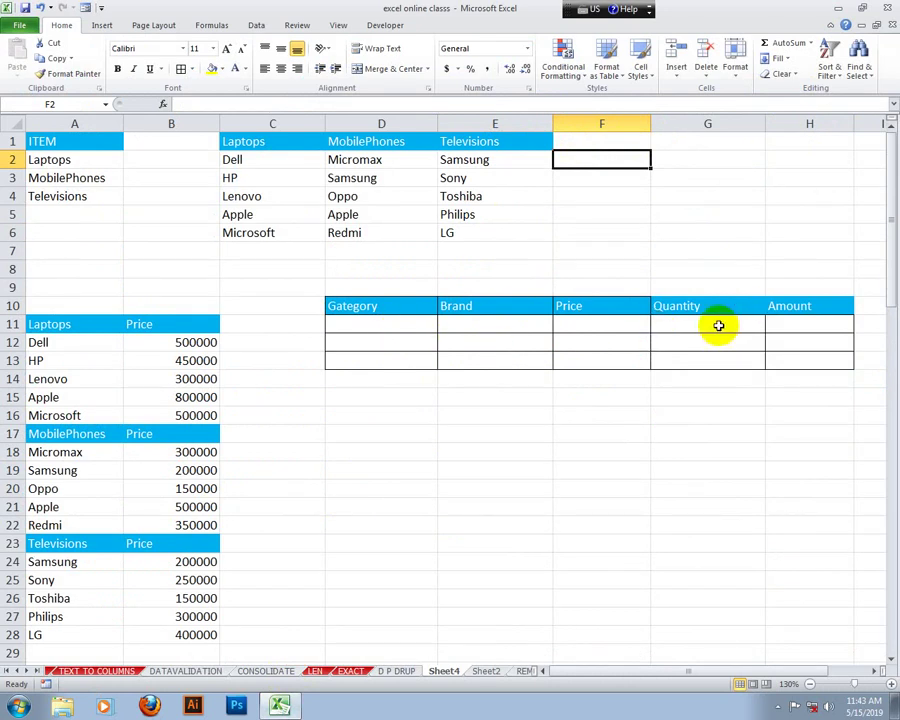
{"action": "left_click", "coordinate": [618, 324]}
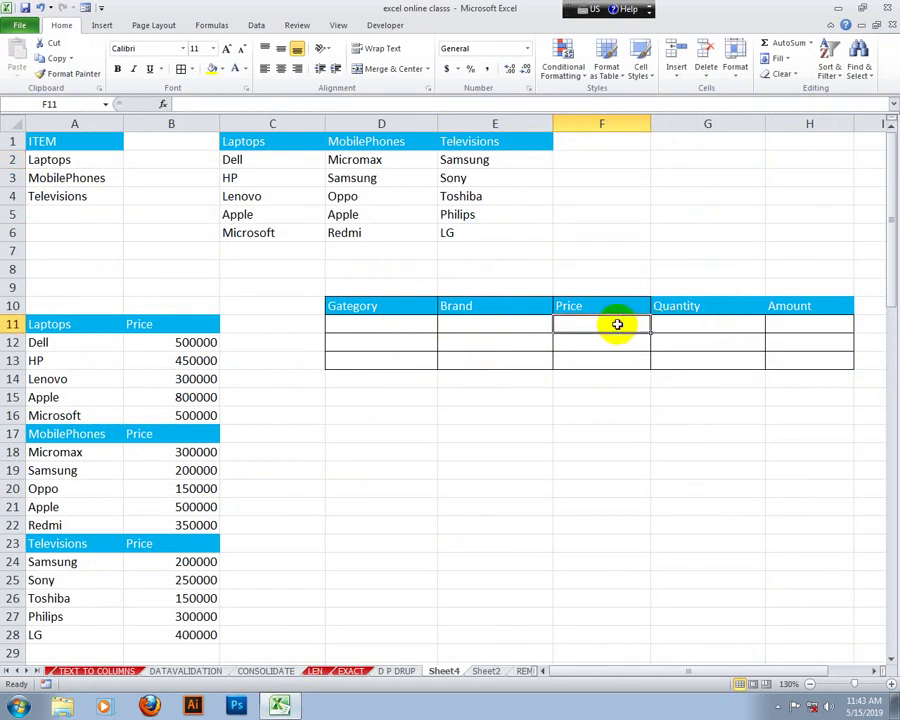
{"action": "left_click", "coordinate": [657, 326]}
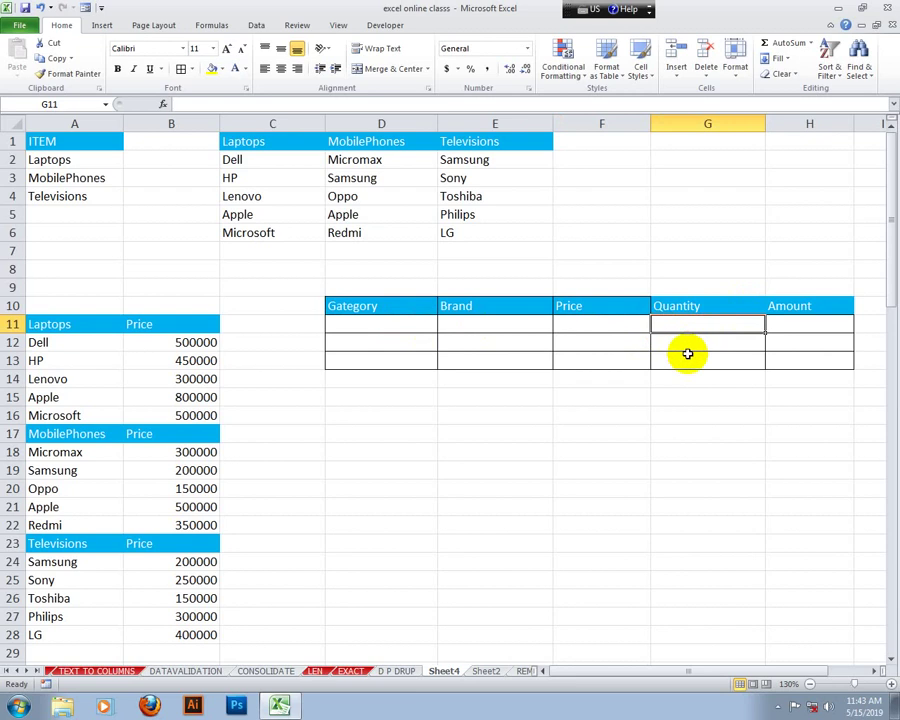
{"action": "left_click", "coordinate": [597, 444]}
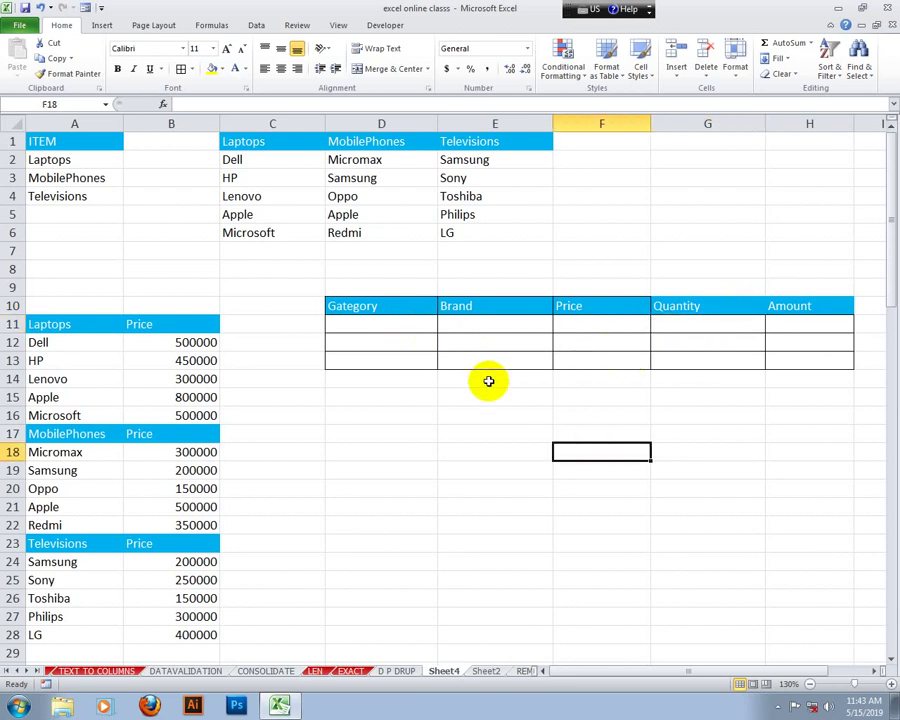
{"action": "left_click_drag", "start_coordinate": [553, 126], "coordinate": [550, 126]}
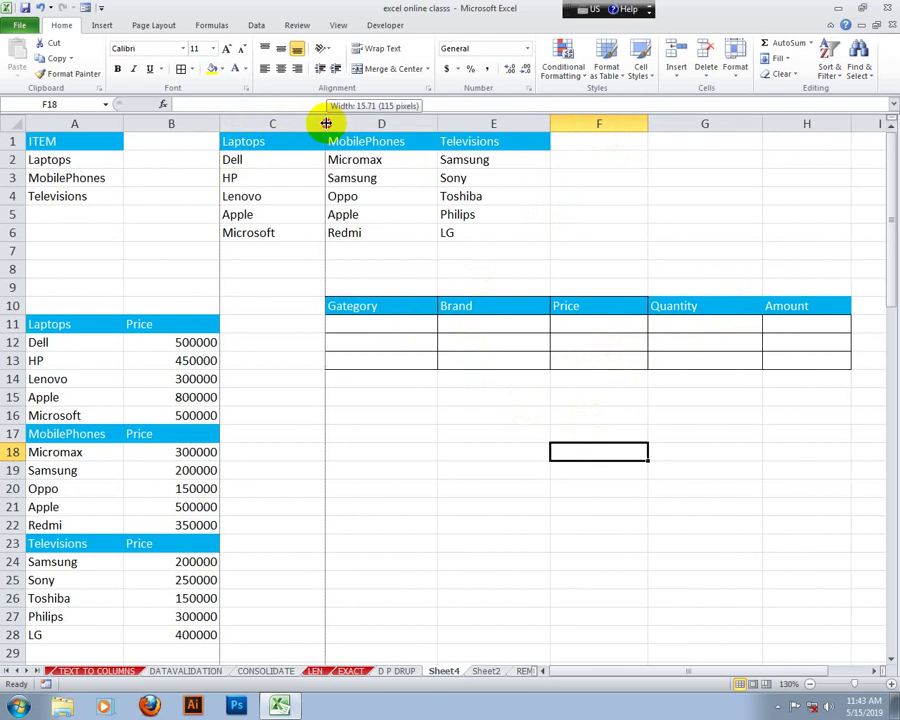
{"action": "left_click_drag", "start_coordinate": [323, 123], "coordinate": [330, 123]}
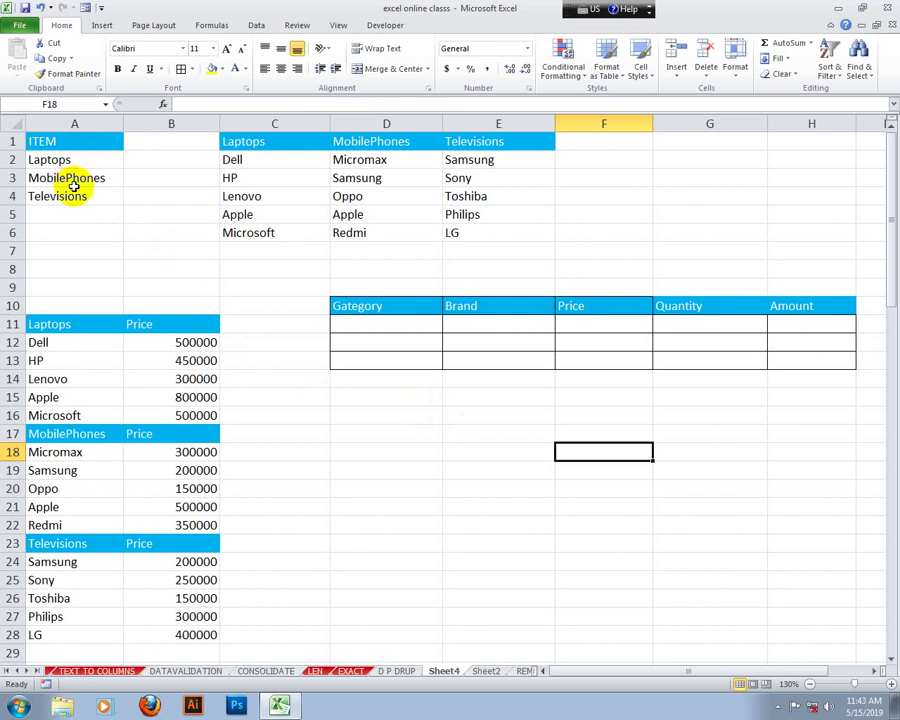
{"action": "left_click", "coordinate": [69, 195]}
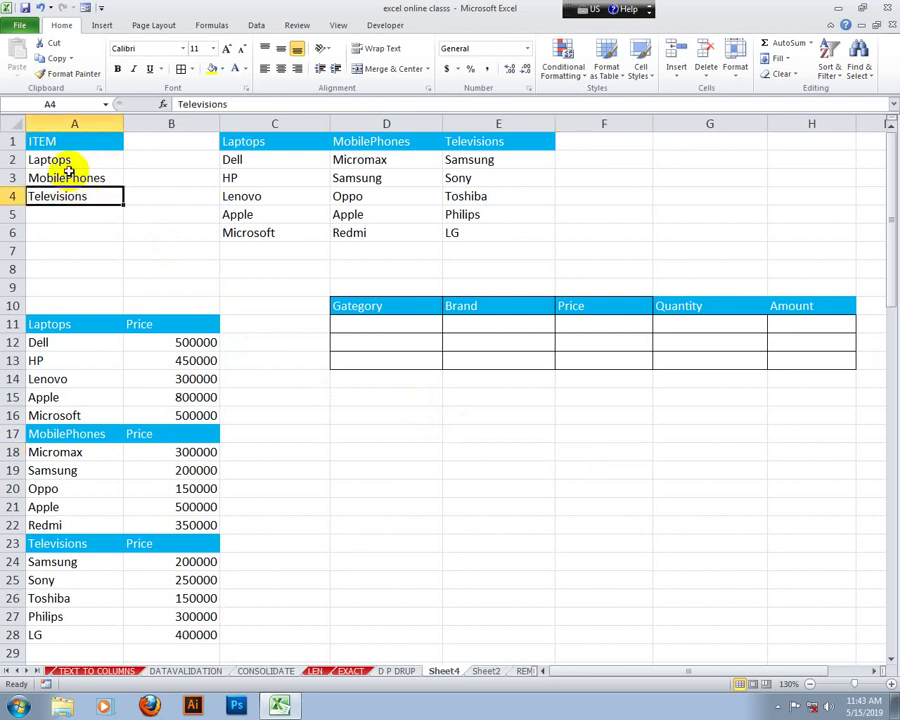
{"action": "left_click_drag", "start_coordinate": [66, 162], "coordinate": [74, 194]}
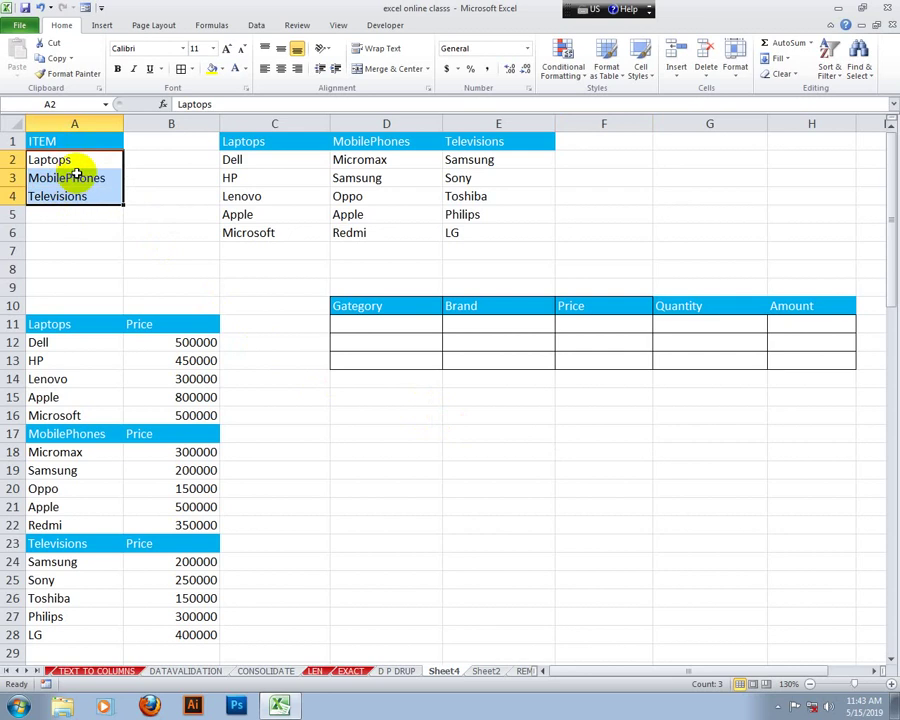
{"action": "left_click", "coordinate": [74, 161]}
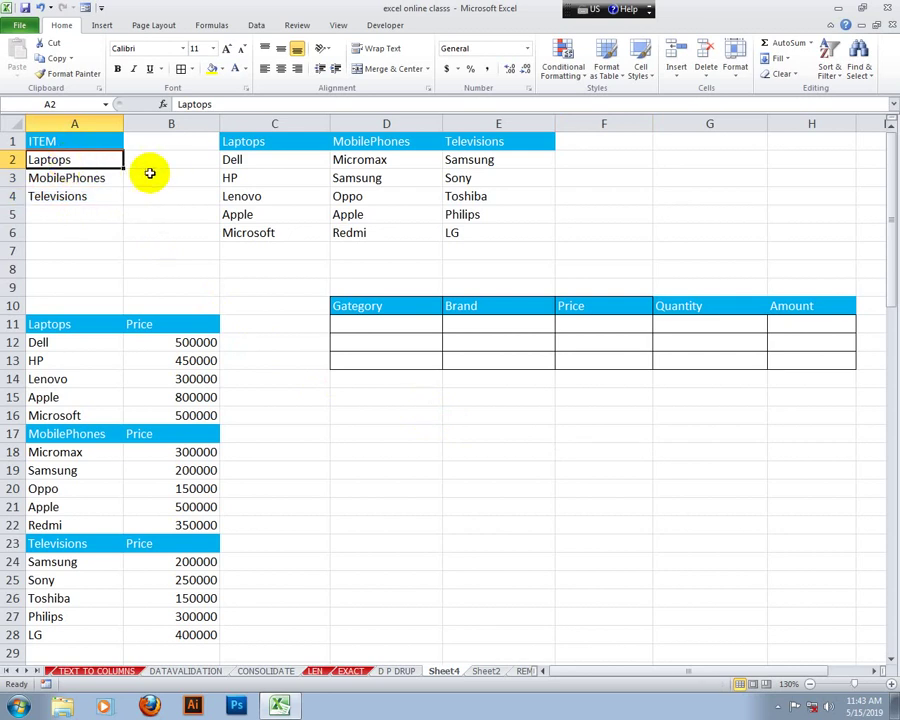
{"action": "left_click", "coordinate": [254, 142]}
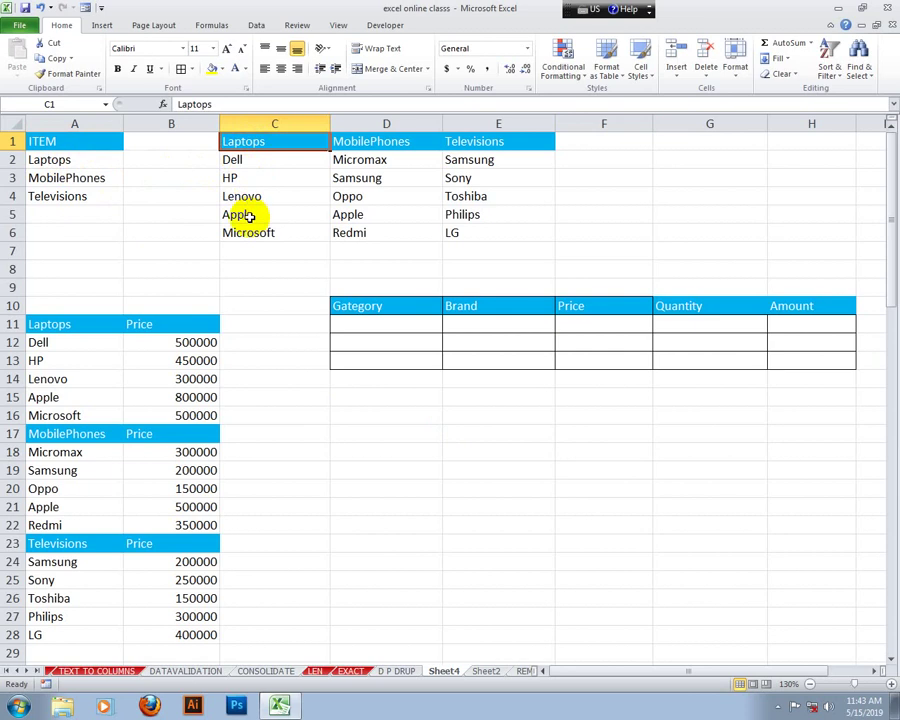
{"action": "left_click_drag", "start_coordinate": [238, 160], "coordinate": [243, 228]}
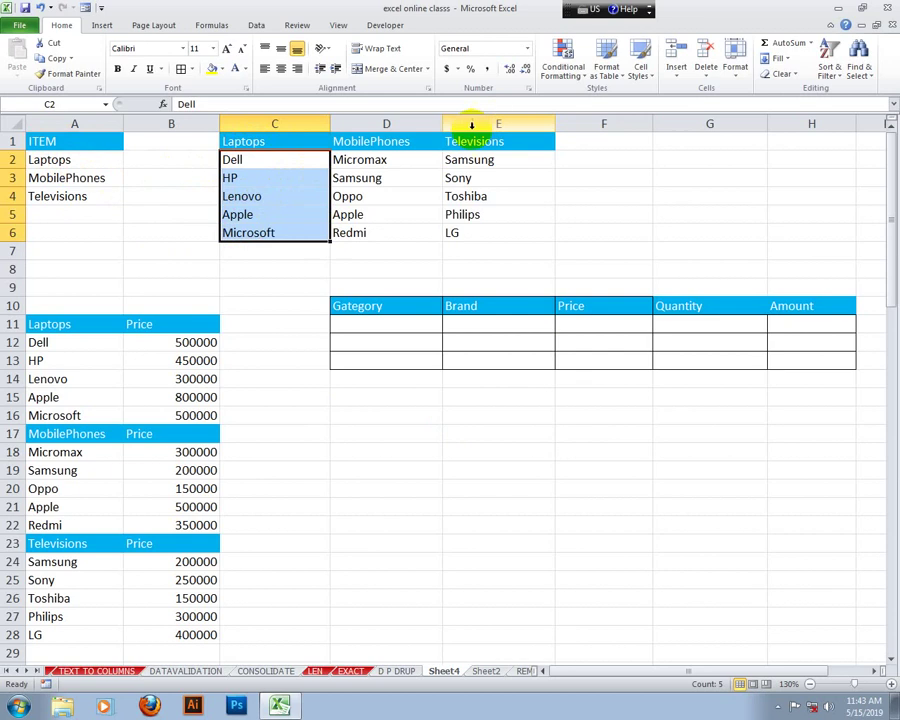
{"action": "left_click_drag", "start_coordinate": [381, 159], "coordinate": [380, 206]}
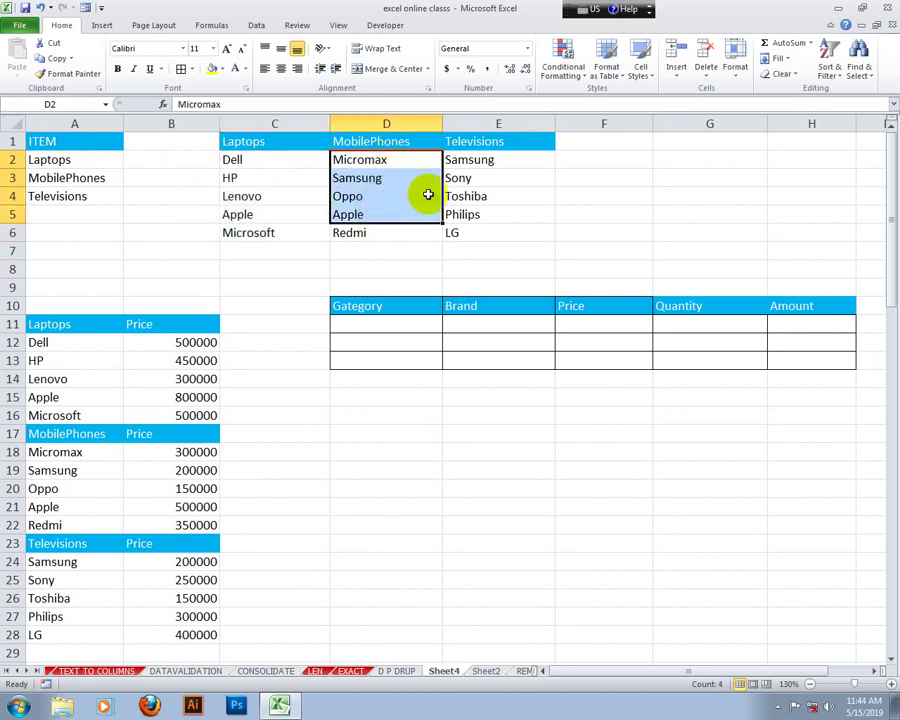
{"action": "left_click_drag", "start_coordinate": [486, 161], "coordinate": [494, 198]}
{"action": "left_click", "coordinate": [474, 215]}
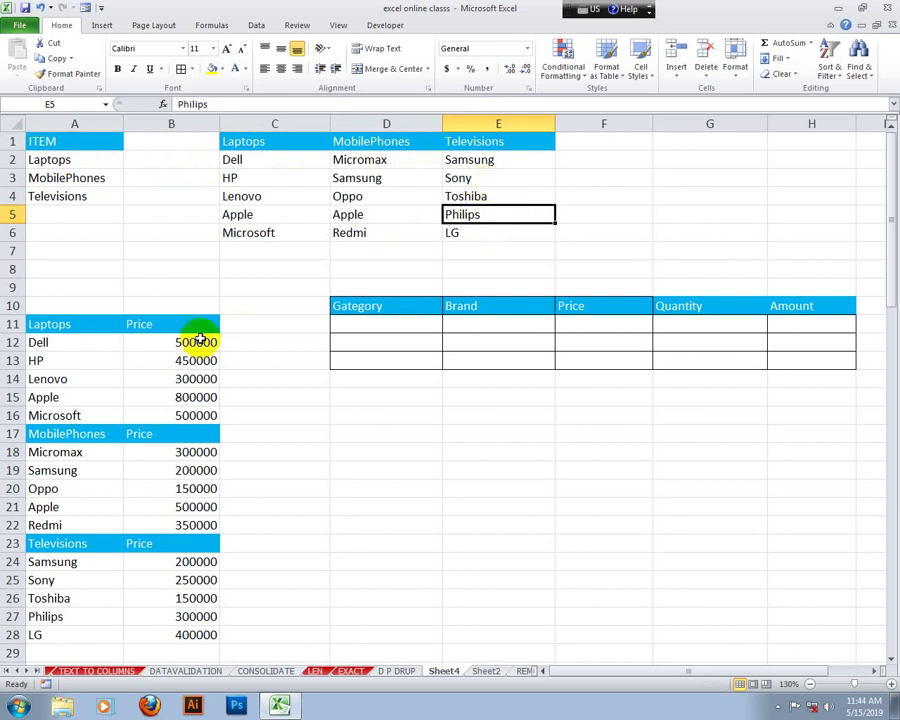
{"action": "scroll", "coordinate": [74, 339], "scroll_direction": "down", "scroll_amount": 1}
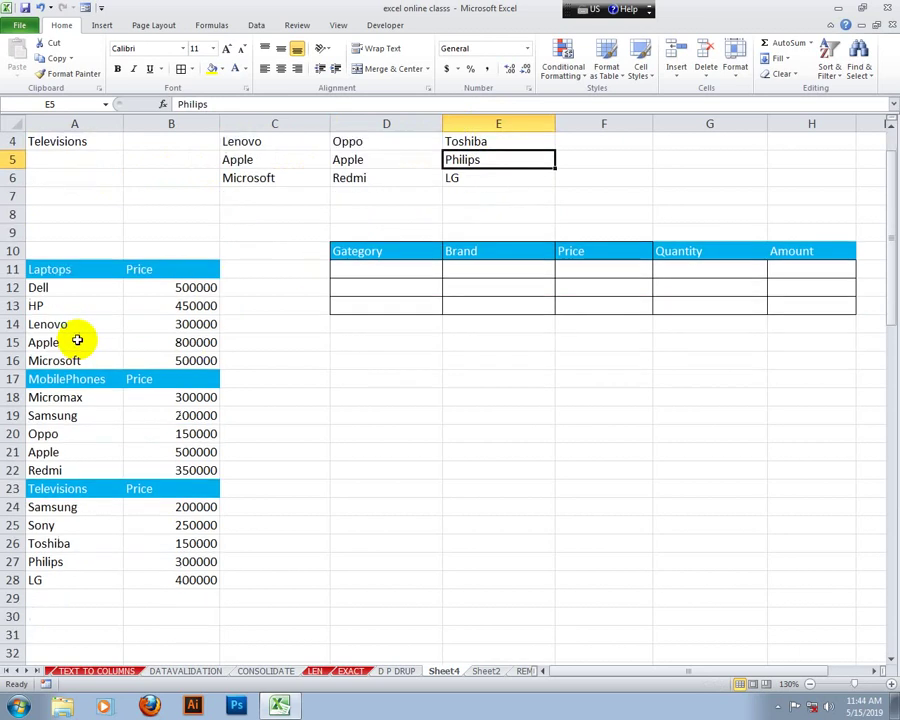
{"action": "left_click", "coordinate": [68, 287]}
{"action": "scroll", "coordinate": [80, 285], "scroll_direction": "up", "scroll_amount": 1}
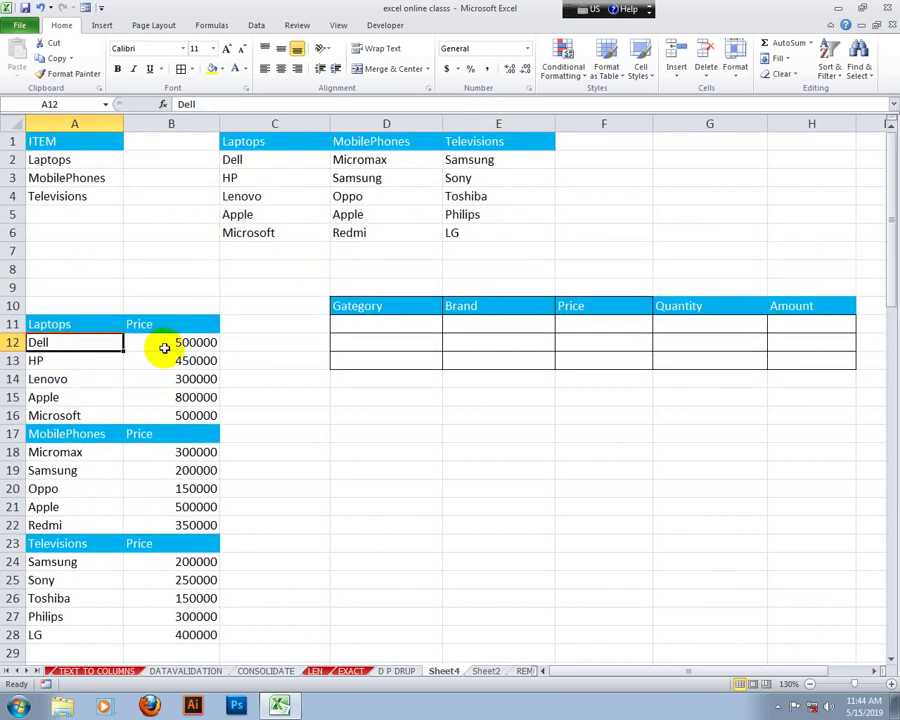
{"action": "left_click", "coordinate": [172, 342]}
{"action": "left_click", "coordinate": [82, 359]}
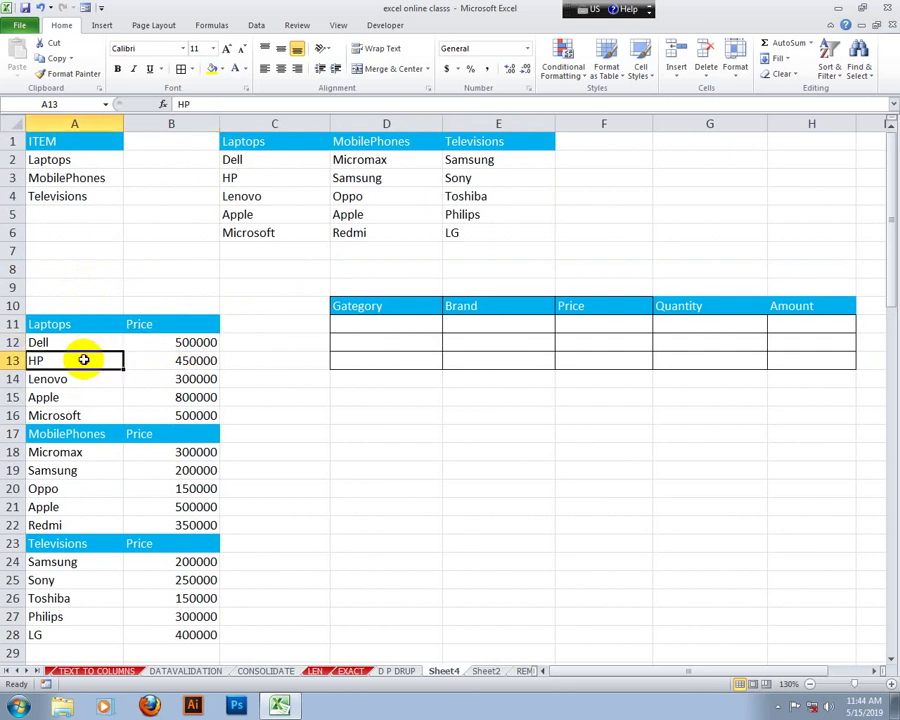
{"action": "left_click", "coordinate": [190, 361]}
{"action": "left_click", "coordinate": [250, 362]}
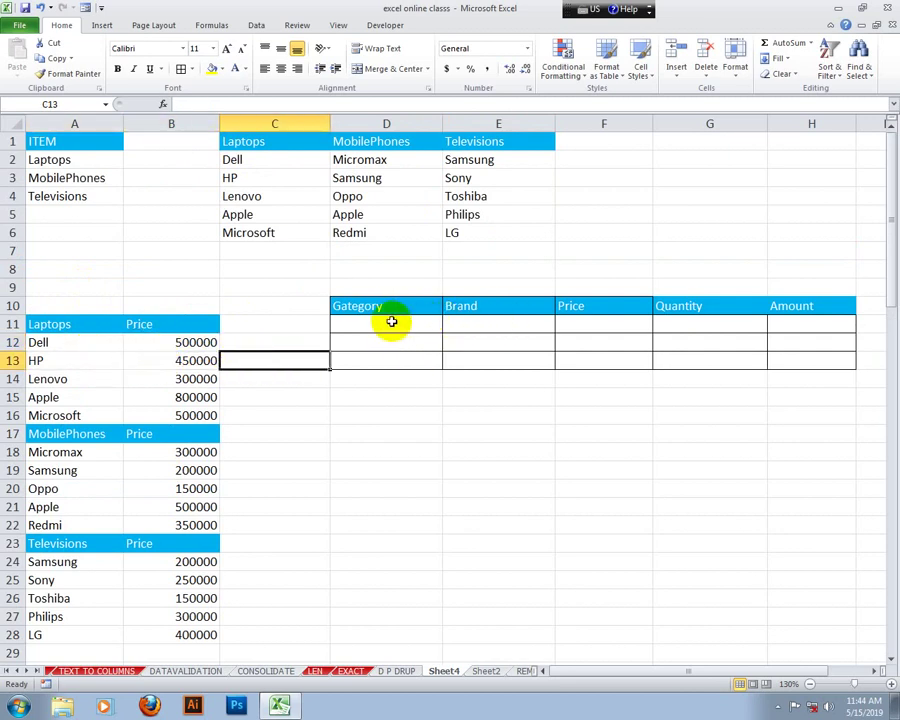
- Review the order table, the brand lists C1:E6 and the first Category and Brand cells
{"action": "left_click_drag", "start_coordinate": [378, 309], "coordinate": [784, 358]}
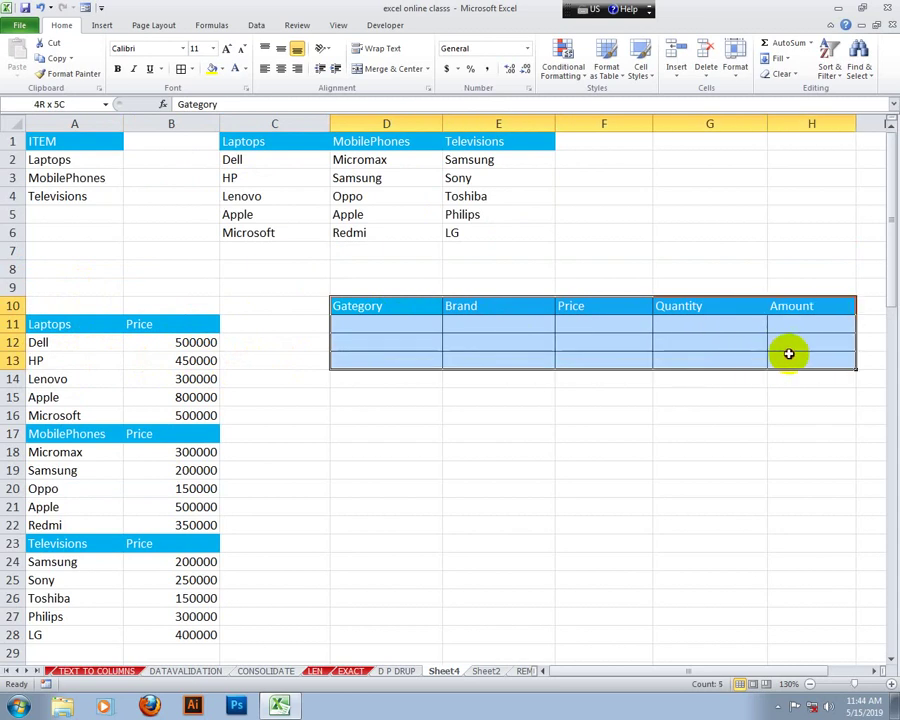
{"action": "left_click", "coordinate": [645, 397]}
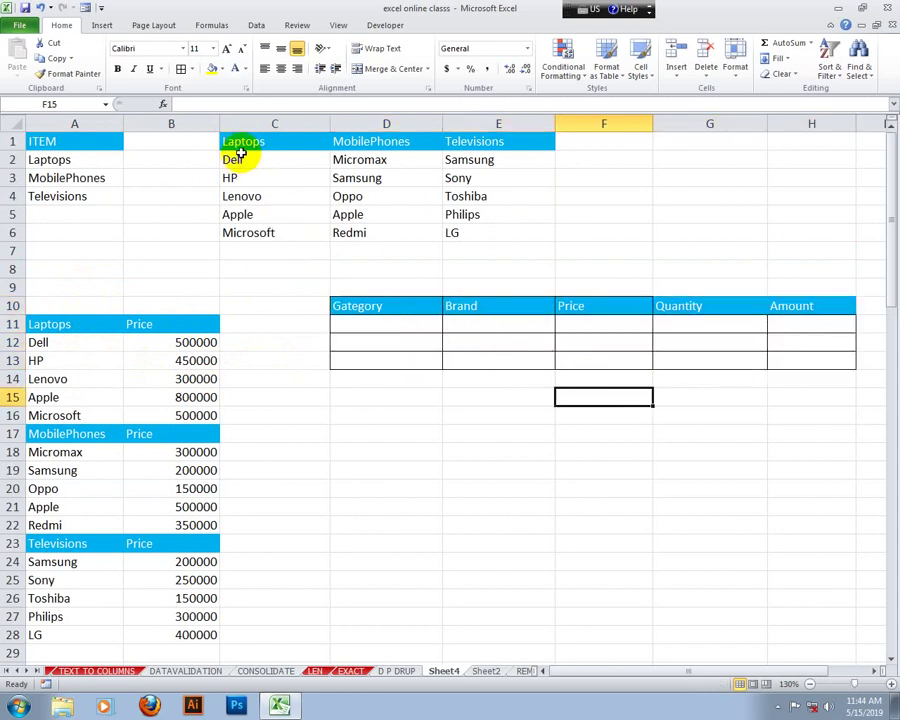
{"action": "left_click_drag", "start_coordinate": [237, 143], "coordinate": [485, 228]}
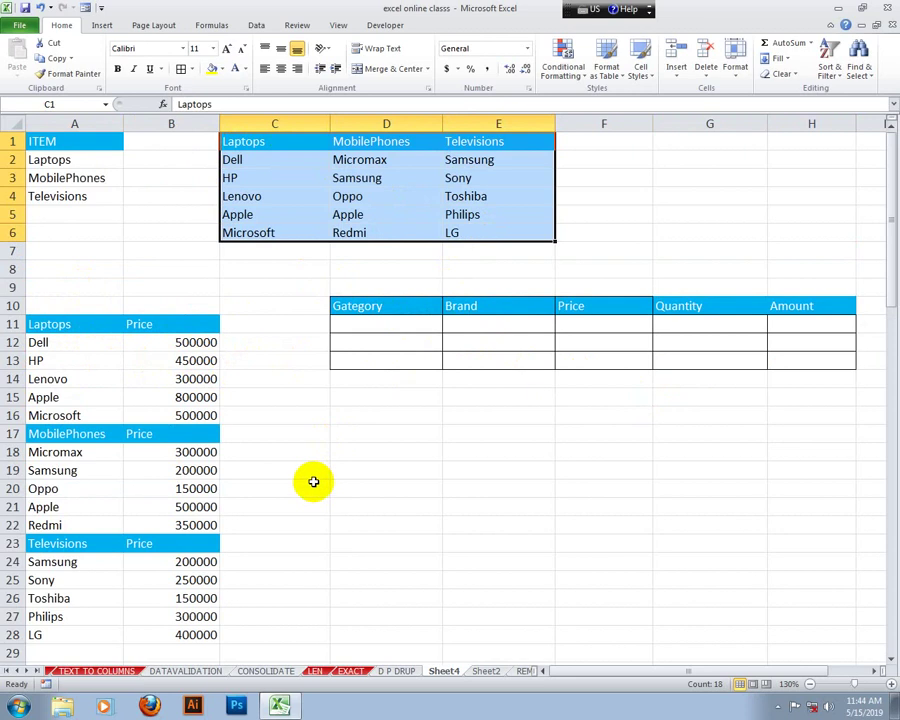
{"action": "left_click", "coordinate": [418, 409]}
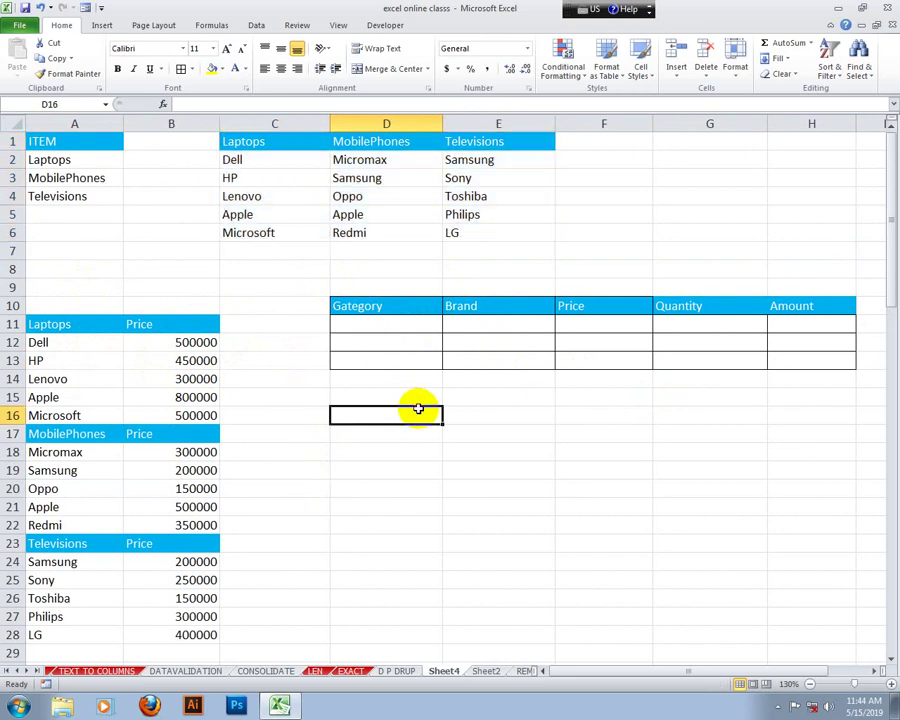
{"action": "left_click", "coordinate": [390, 325]}
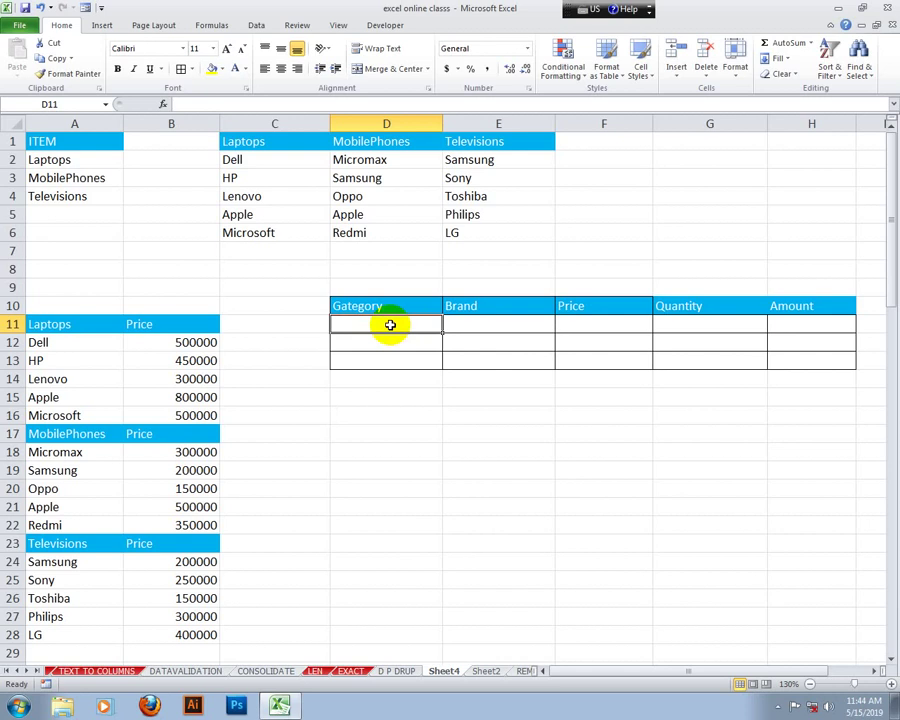
{"action": "left_click", "coordinate": [486, 322]}
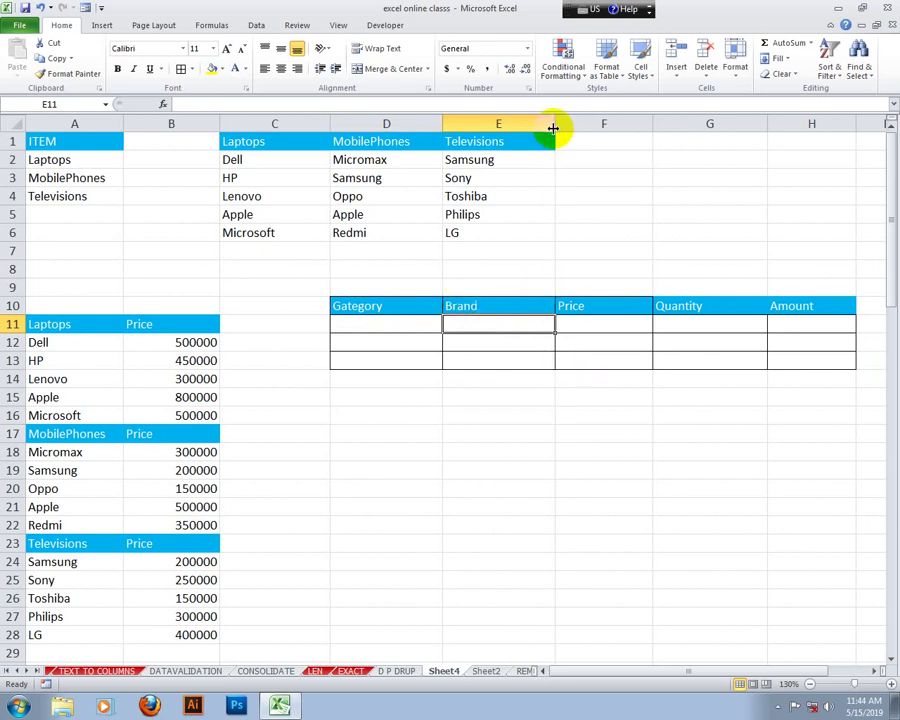
- Narrow column E slightly and select the category names in A2:A4
{"action": "left_click_drag", "start_coordinate": [553, 127], "coordinate": [550, 127]}
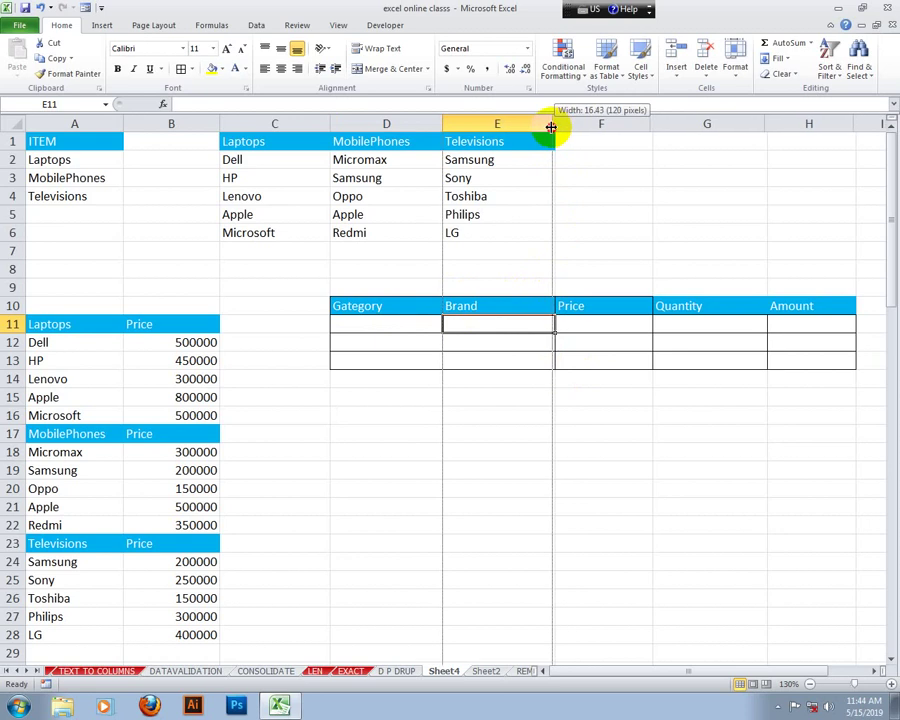
{"action": "left_click", "coordinate": [580, 325]}
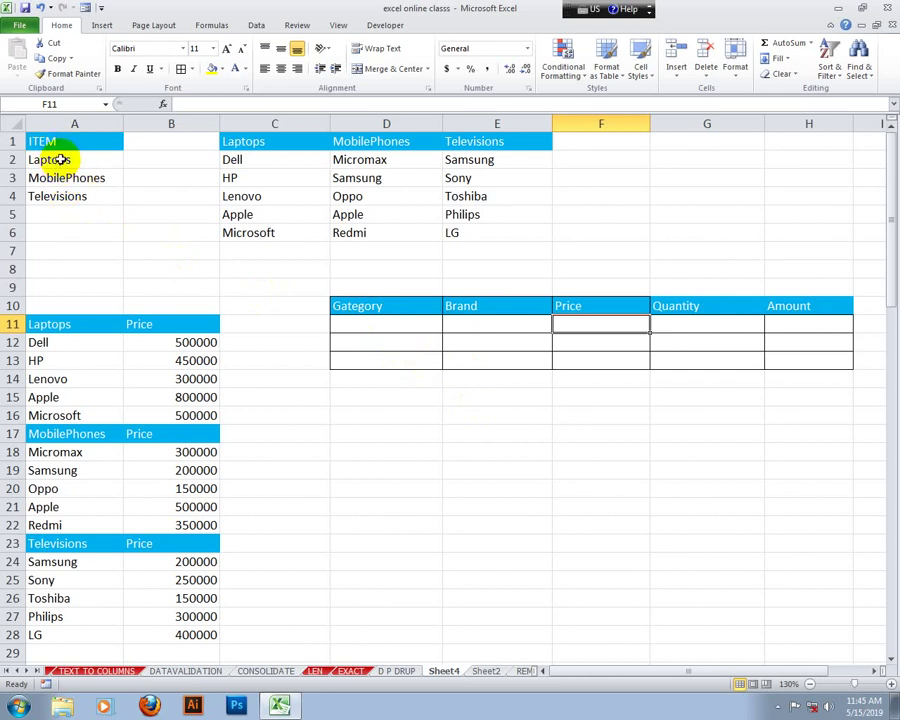
{"action": "left_click_drag", "start_coordinate": [61, 159], "coordinate": [61, 190]}
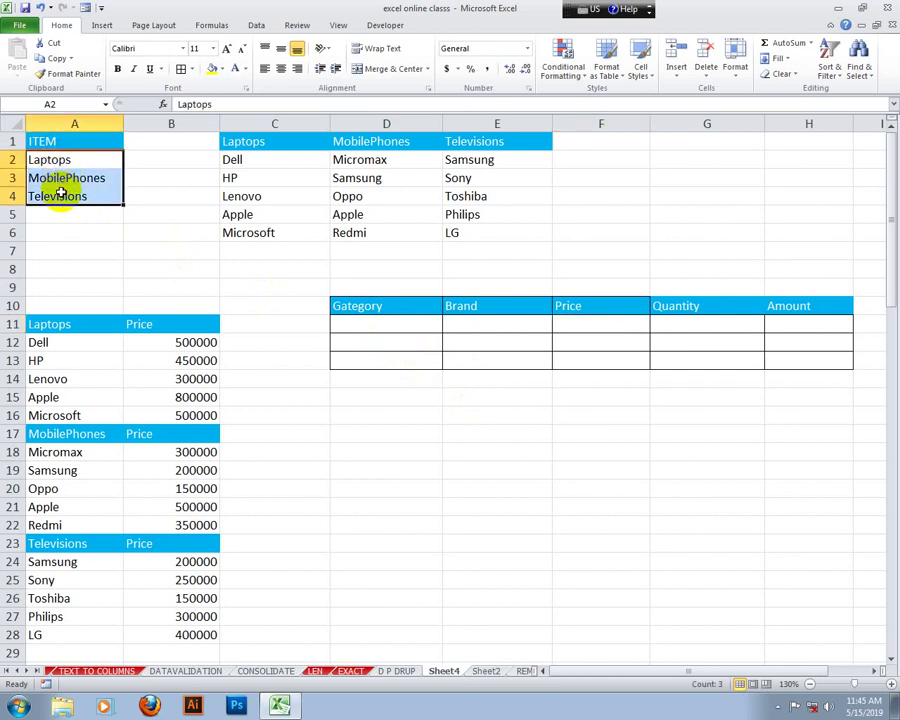
- Delete all existing defined names in Name Manager
{"action": "left_click", "coordinate": [209, 27]}
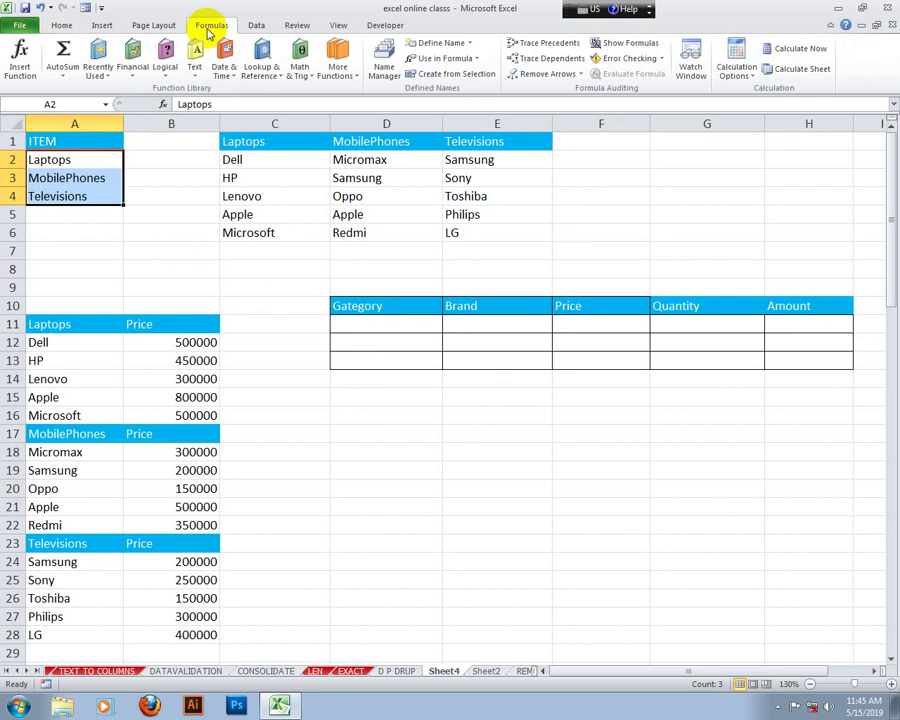
{"action": "left_click", "coordinate": [383, 60]}
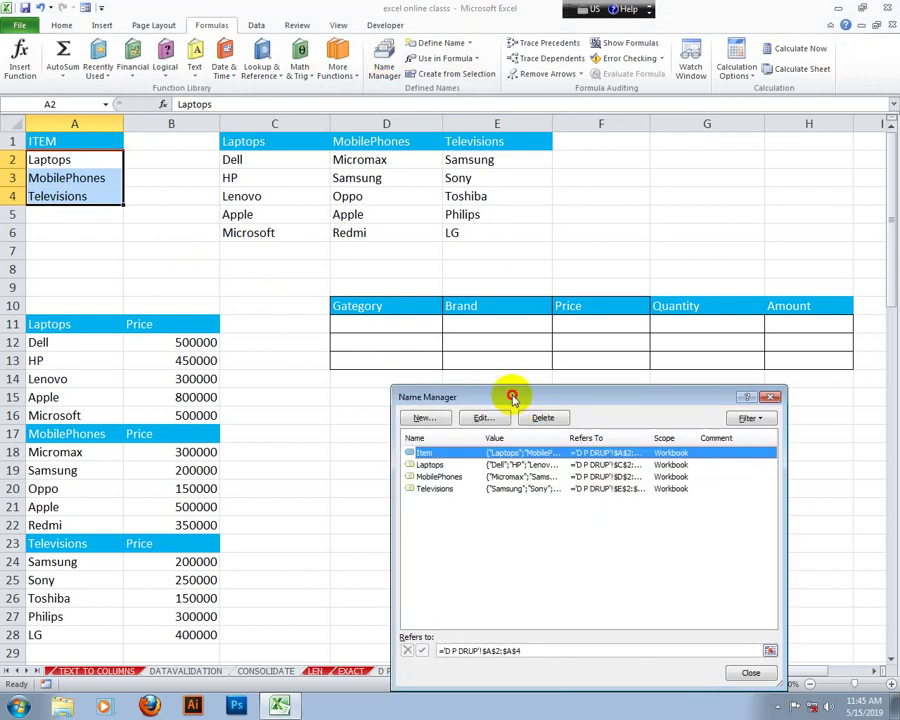
{"action": "left_click_drag", "start_coordinate": [512, 396], "coordinate": [512, 342]}
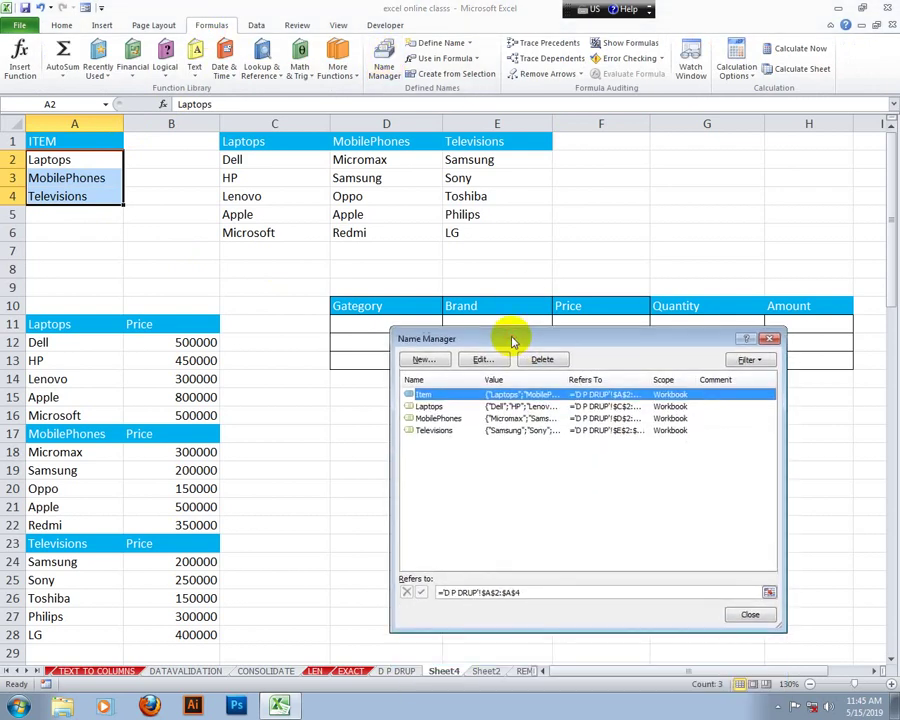
{"action": "left_click", "coordinate": [531, 419]}
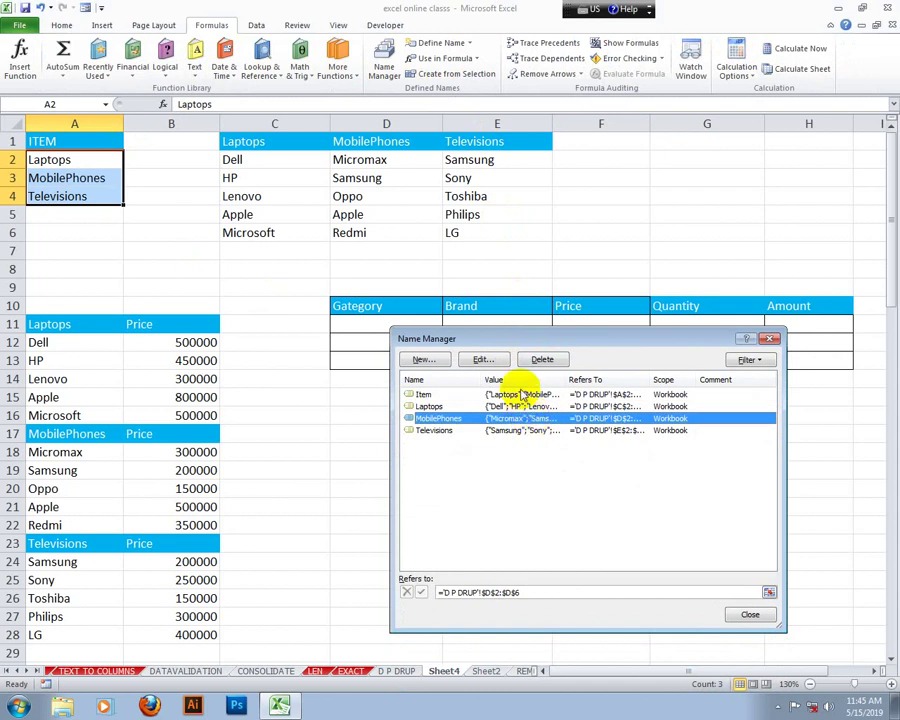
{"action": "left_click", "coordinate": [521, 395]}
{"action": "left_click", "coordinate": [518, 431], "text": "shift"}
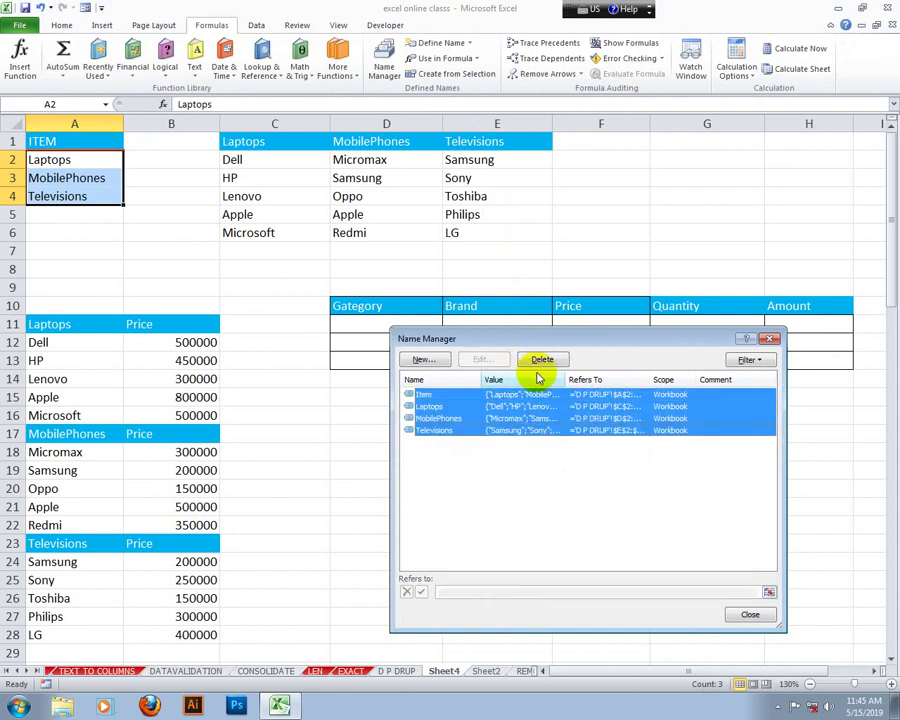
{"action": "left_click", "coordinate": [541, 359]}
{"action": "left_click", "coordinate": [425, 388]}
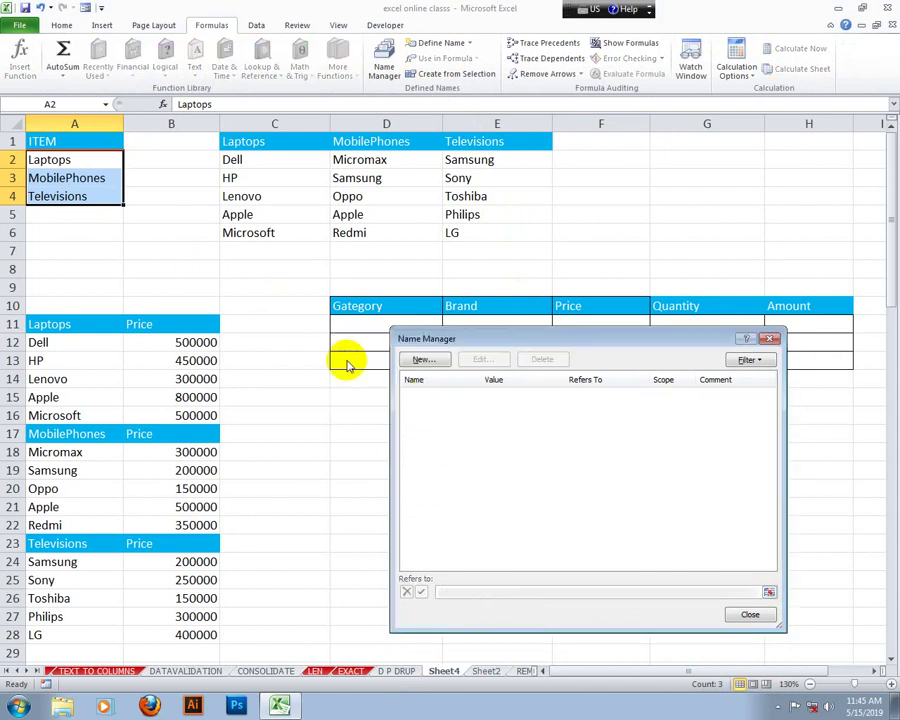
- Define the name Item for =Sheet4!$A$2:$A$4 and confirm it on A2:A4
{"action": "left_click", "coordinate": [421, 360]}
{"action": "type", "text": "Item"}
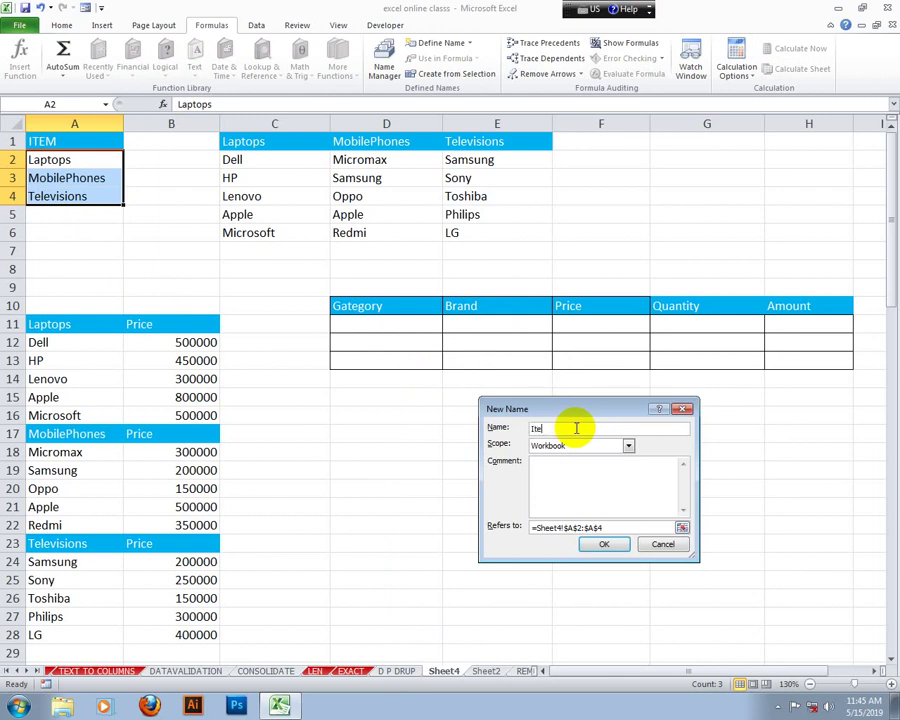
{"action": "left_click", "coordinate": [603, 543]}
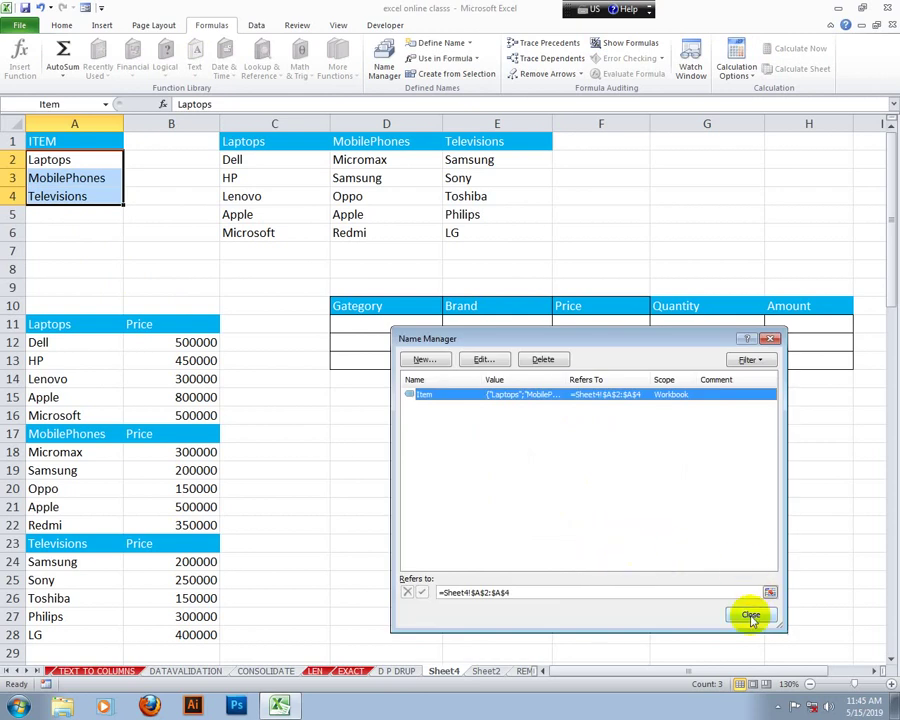
{"action": "left_click", "coordinate": [750, 614]}
{"action": "left_click", "coordinate": [76, 234]}
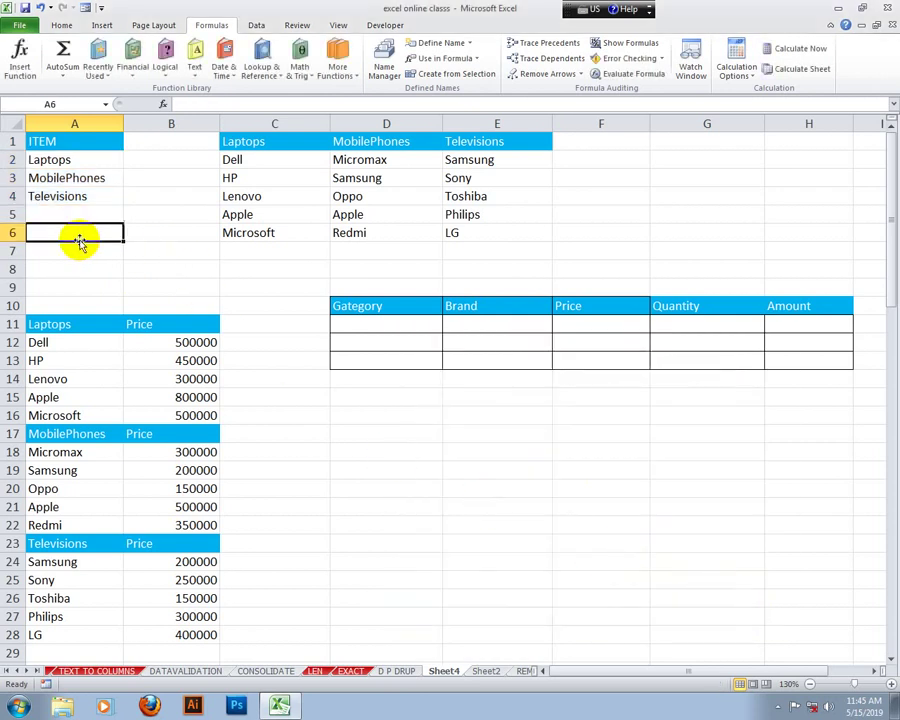
{"action": "left_click", "coordinate": [76, 160]}
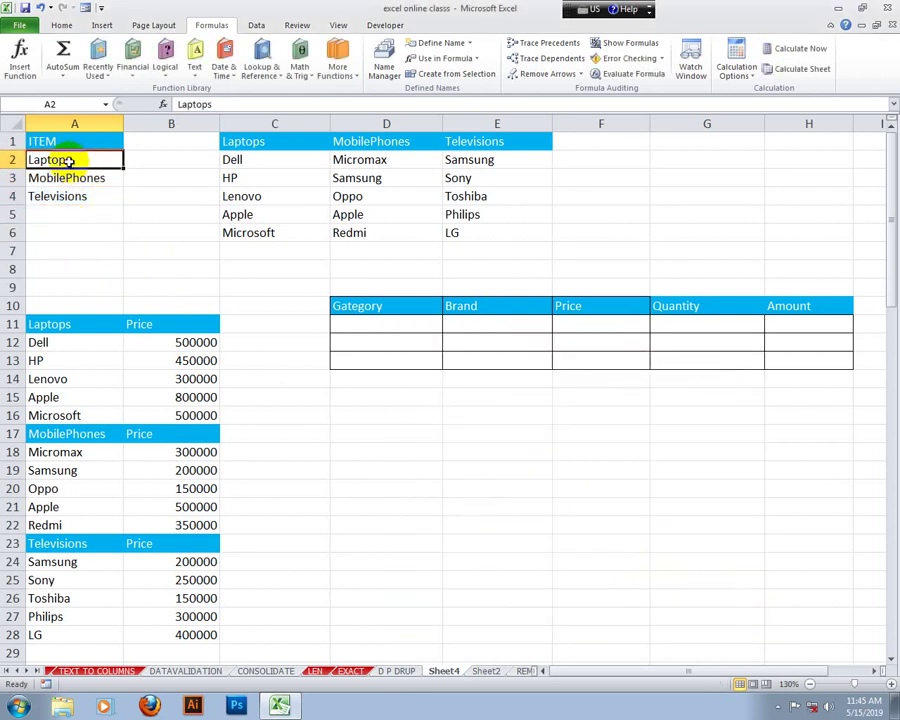
{"action": "left_click_drag", "start_coordinate": [70, 159], "coordinate": [70, 195]}
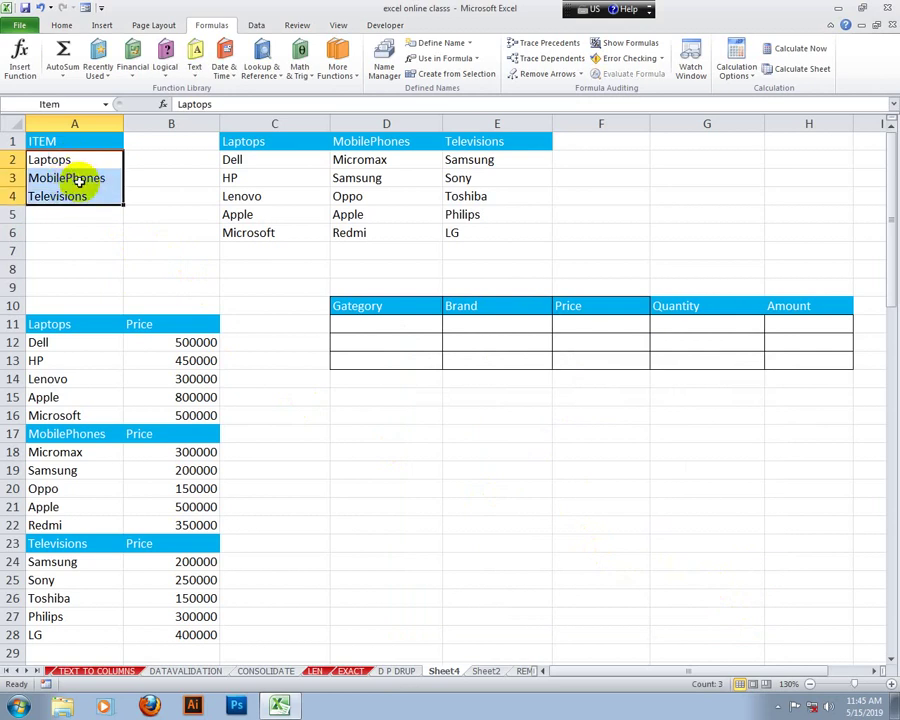
- Select the brand lists with their headers, C1:E6
{"action": "left_click", "coordinate": [163, 191]}
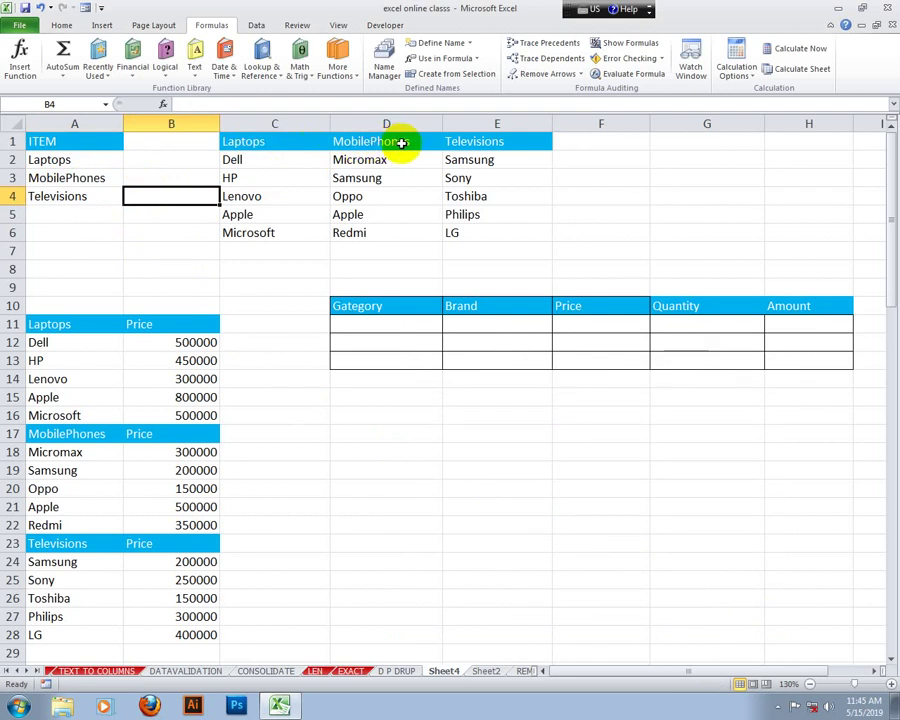
{"action": "left_click", "coordinate": [476, 143]}
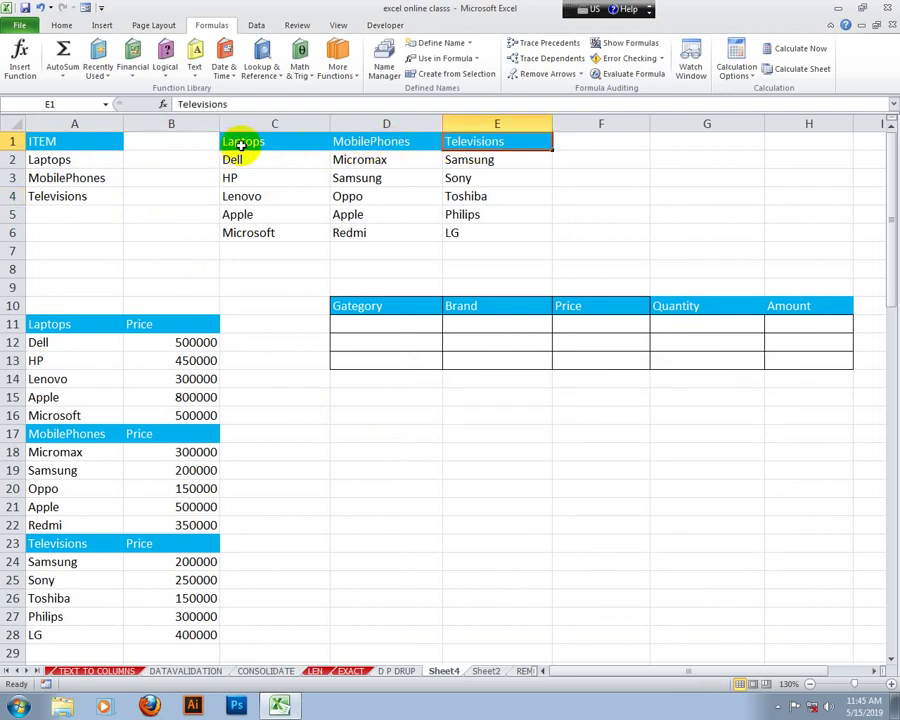
{"action": "left_click_drag", "start_coordinate": [237, 143], "coordinate": [461, 231]}
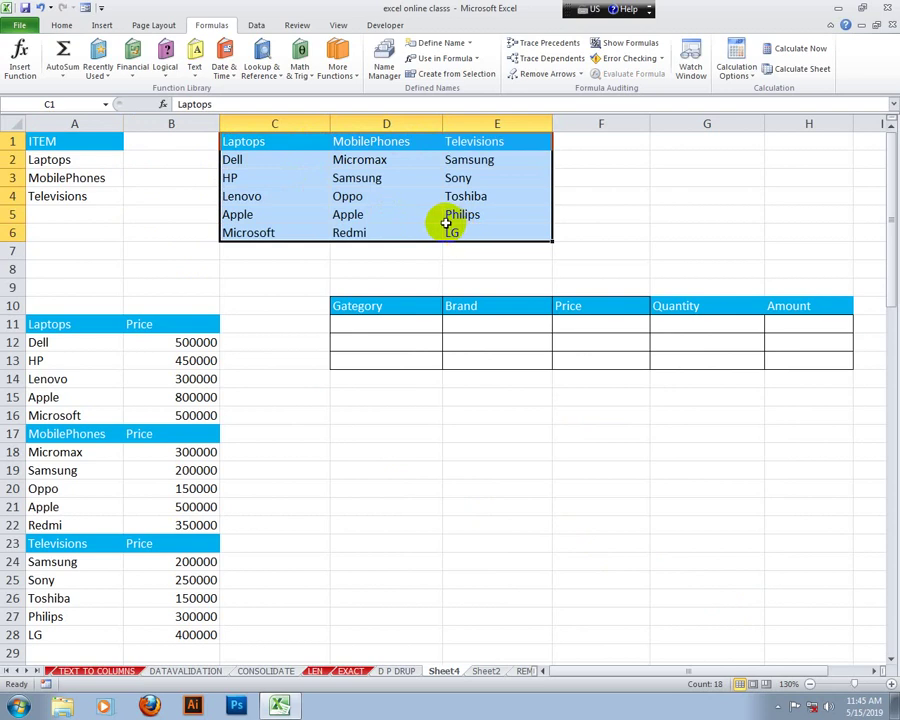
- Create names Laptops, MobilePhones and Televisions from the top row of C1:E6
{"action": "left_click", "coordinate": [442, 76]}
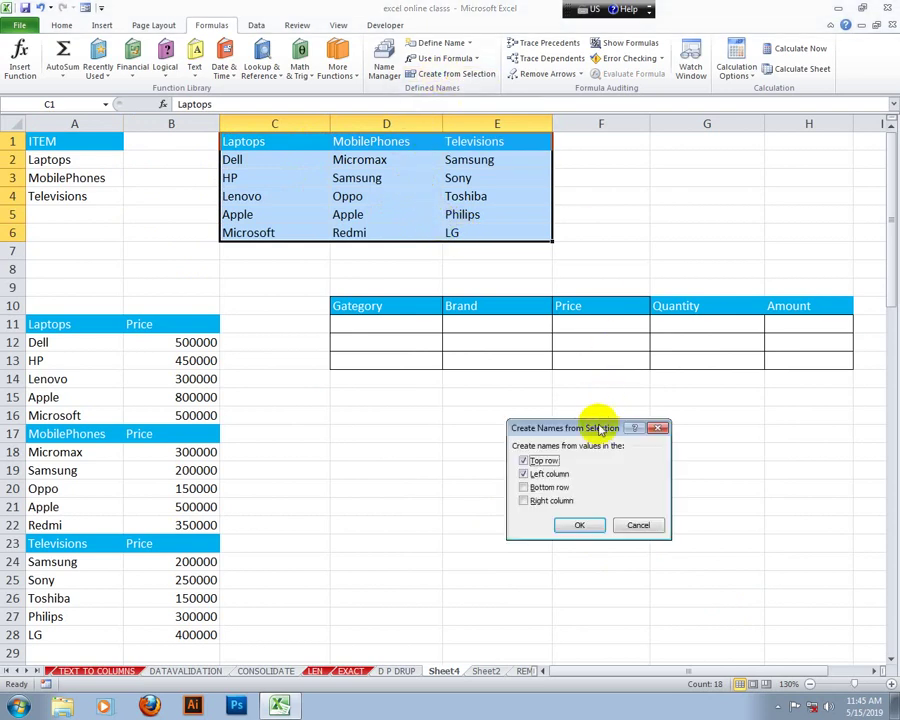
{"action": "left_click_drag", "start_coordinate": [603, 429], "coordinate": [610, 289]}
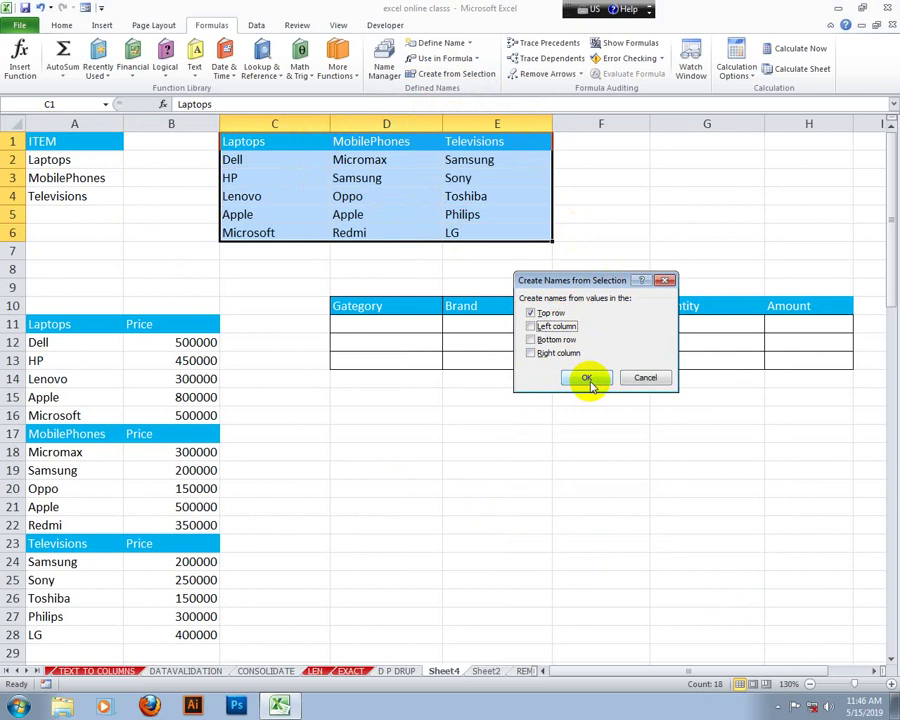
{"action": "left_click", "coordinate": [588, 380]}
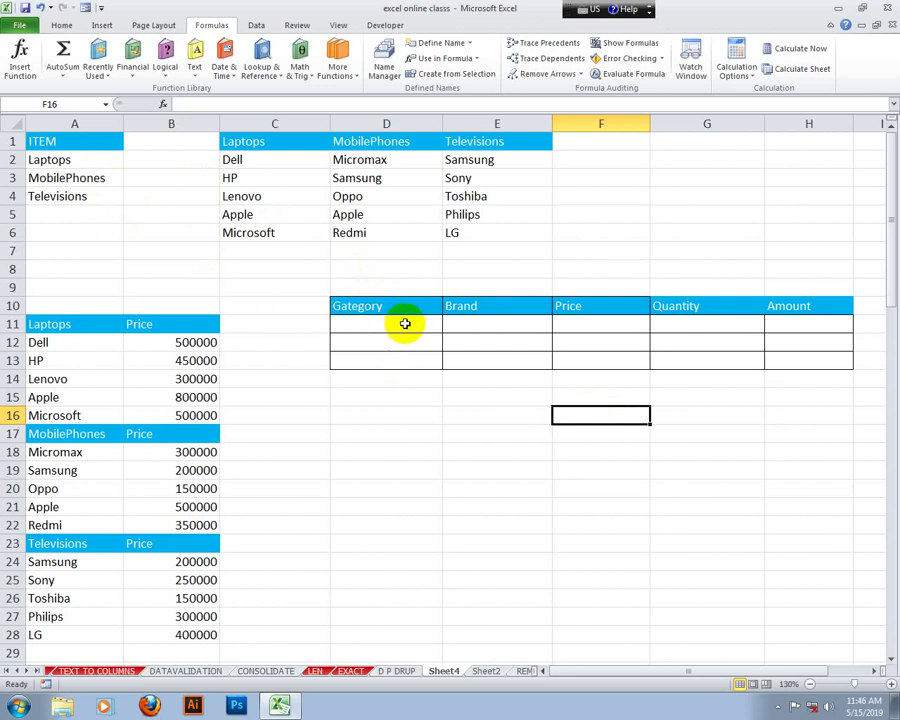
- Select the order table's Category cells D11:D13
{"action": "left_click", "coordinate": [425, 323]}
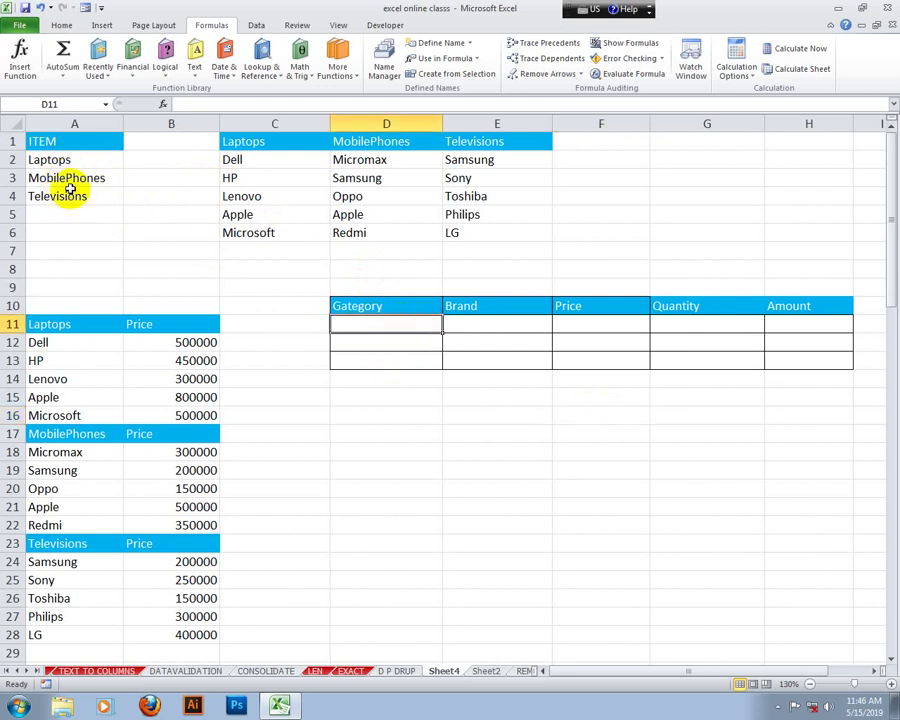
{"action": "left_click", "coordinate": [398, 345]}
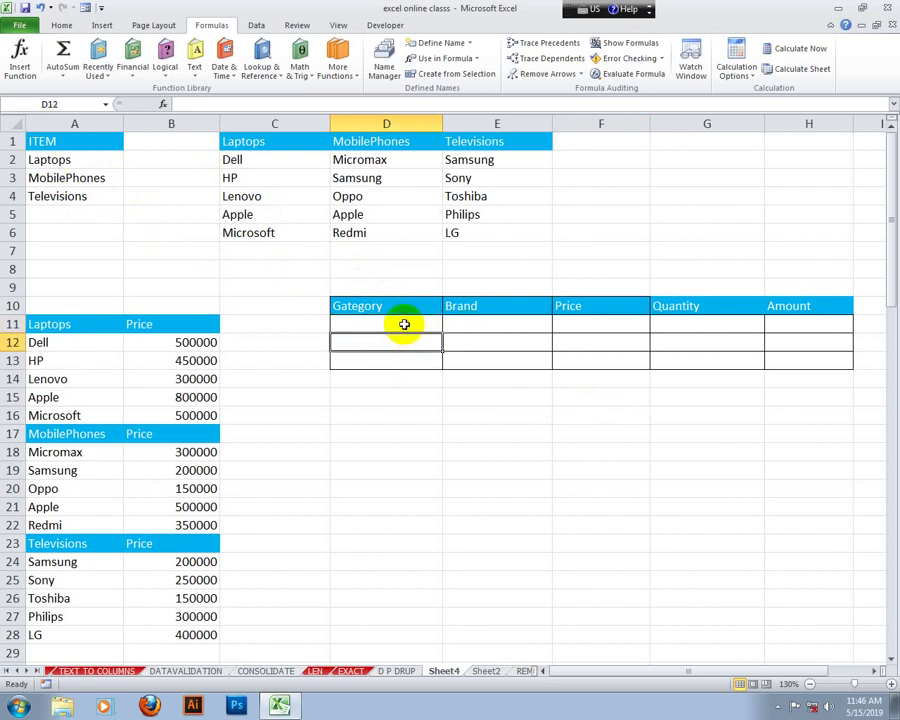
{"action": "left_click_drag", "start_coordinate": [402, 321], "coordinate": [403, 355]}
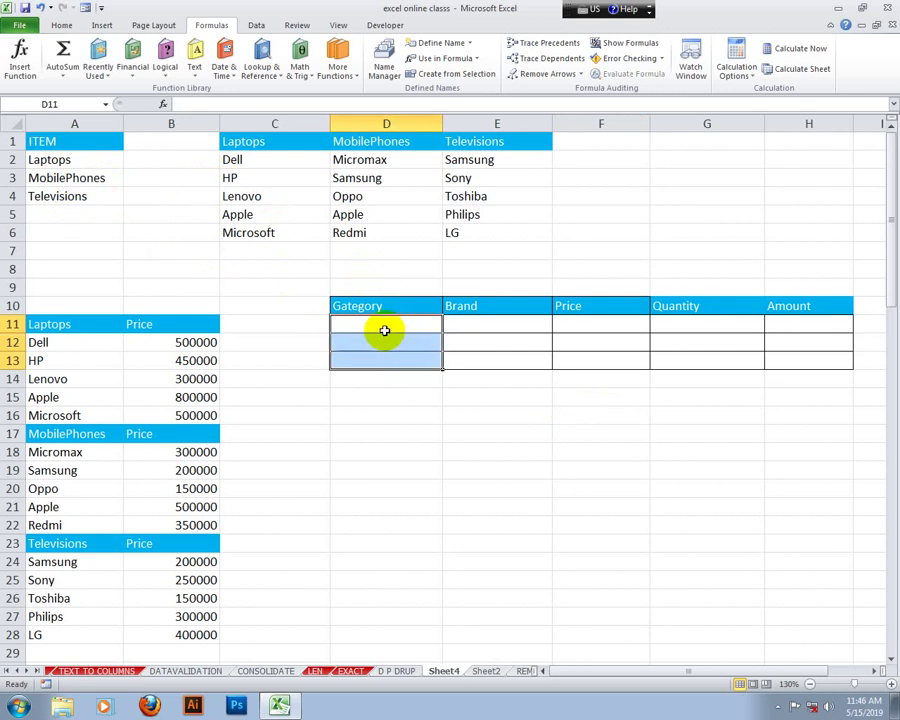
- Apply List data validation with source =Item to D11:D13
{"action": "left_click", "coordinate": [256, 25]}
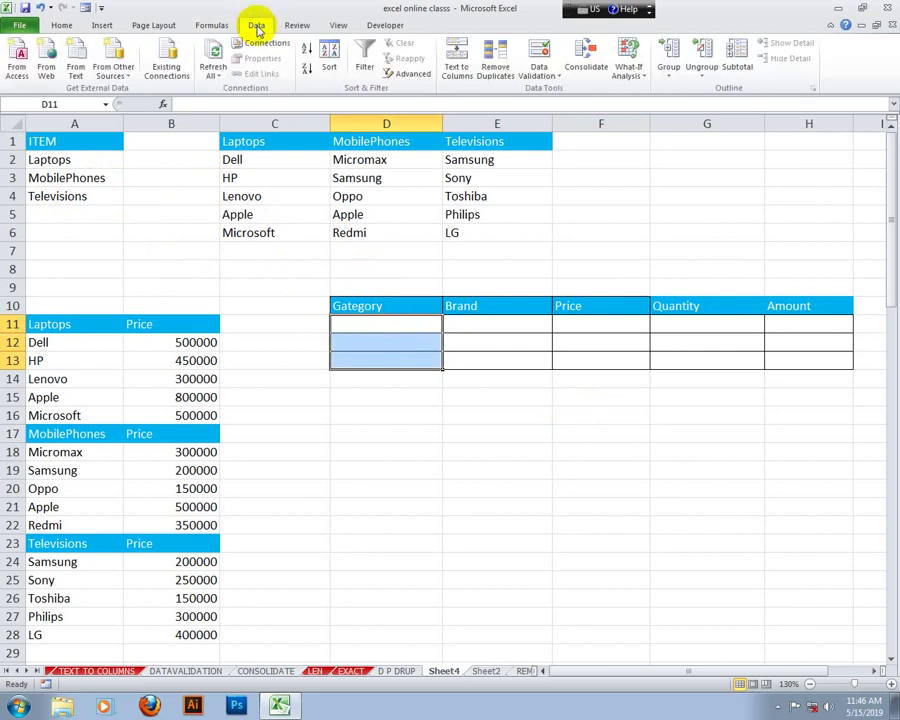
{"action": "left_click", "coordinate": [538, 60]}
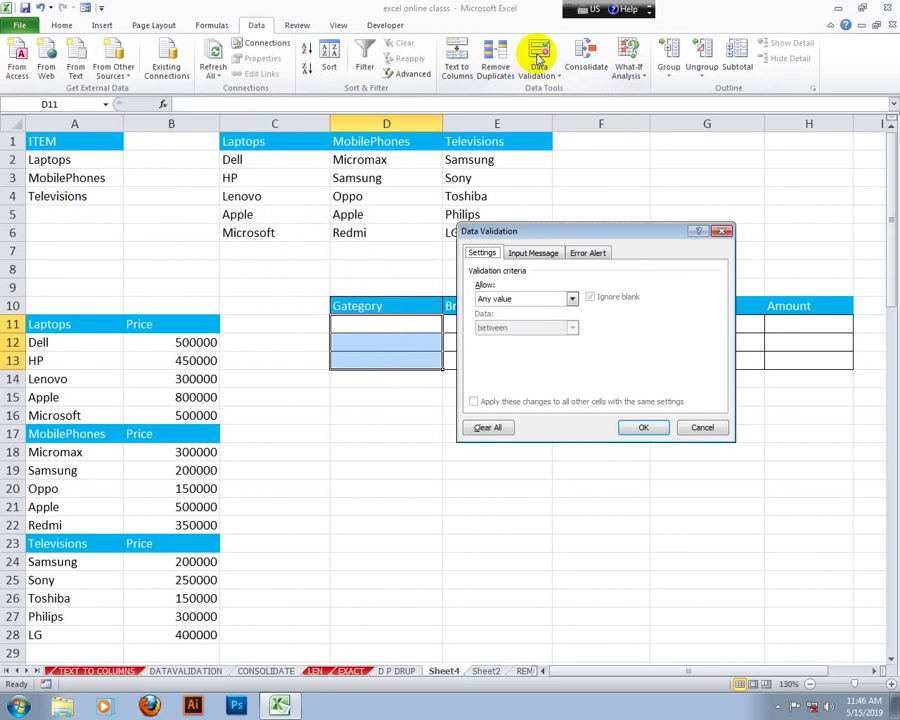
{"action": "mouse_move", "coordinate": [546, 176]}
{"action": "left_mouse_down"}
{"action": "mouse_move", "coordinate": [577, 193]}
{"action": "mouse_move", "coordinate": [629, 95]}
{"action": "left_mouse_up"}
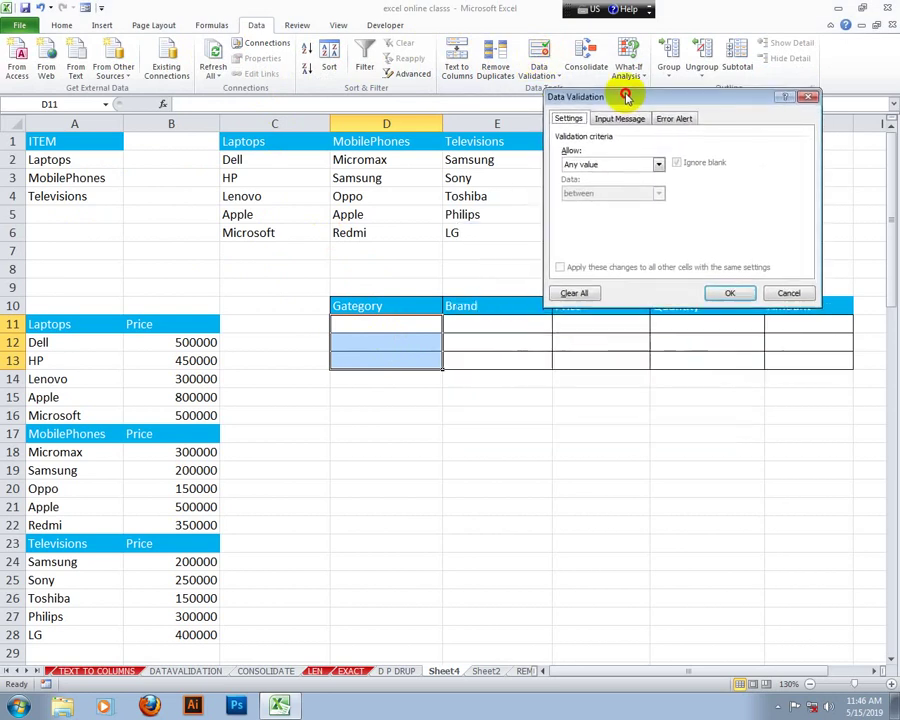
{"action": "left_click", "coordinate": [659, 166]}
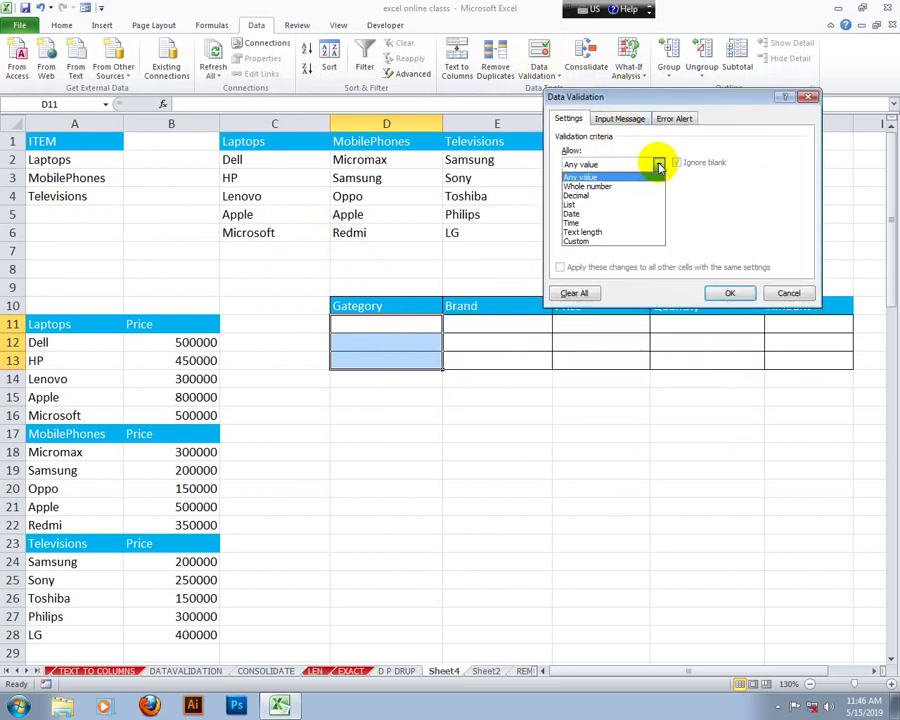
{"action": "left_click", "coordinate": [594, 204]}
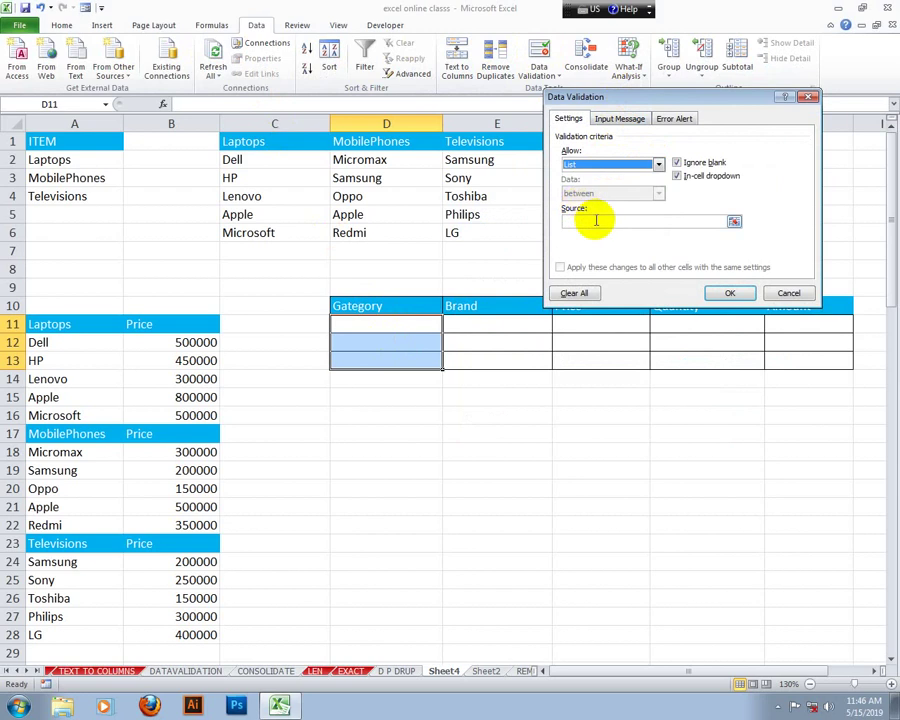
{"action": "left_click", "coordinate": [596, 220]}
{"action": "type", "text": "="}
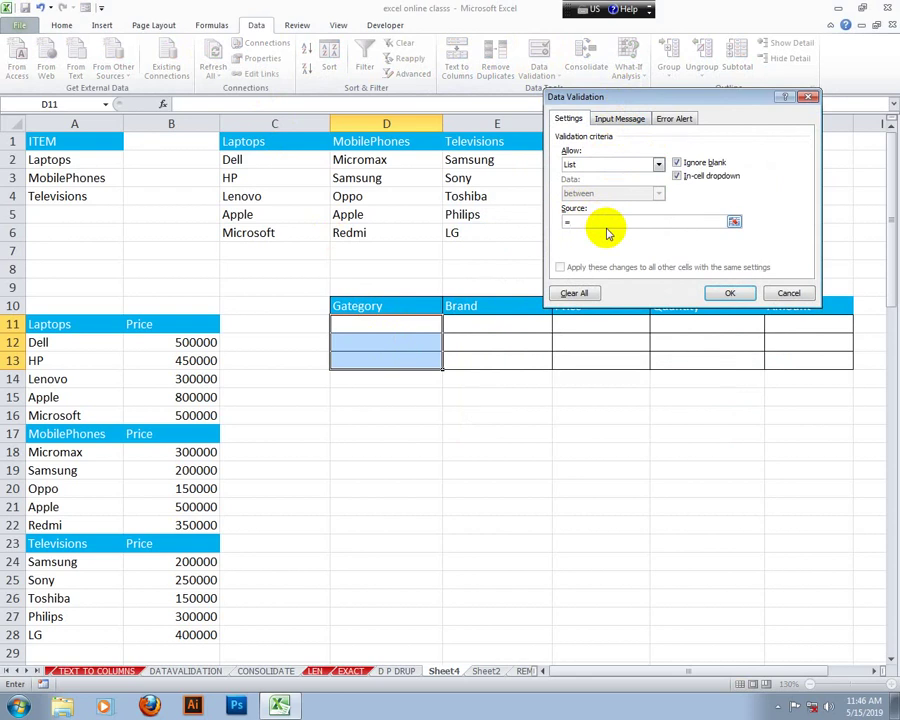
{"action": "key", "text": "F3"}
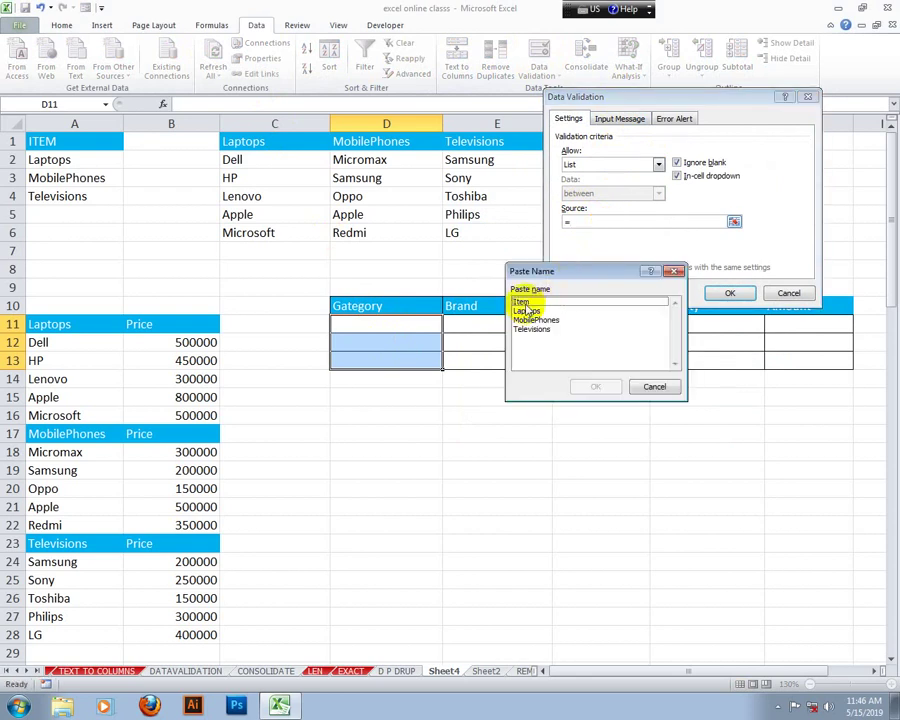
{"action": "left_click", "coordinate": [522, 302]}
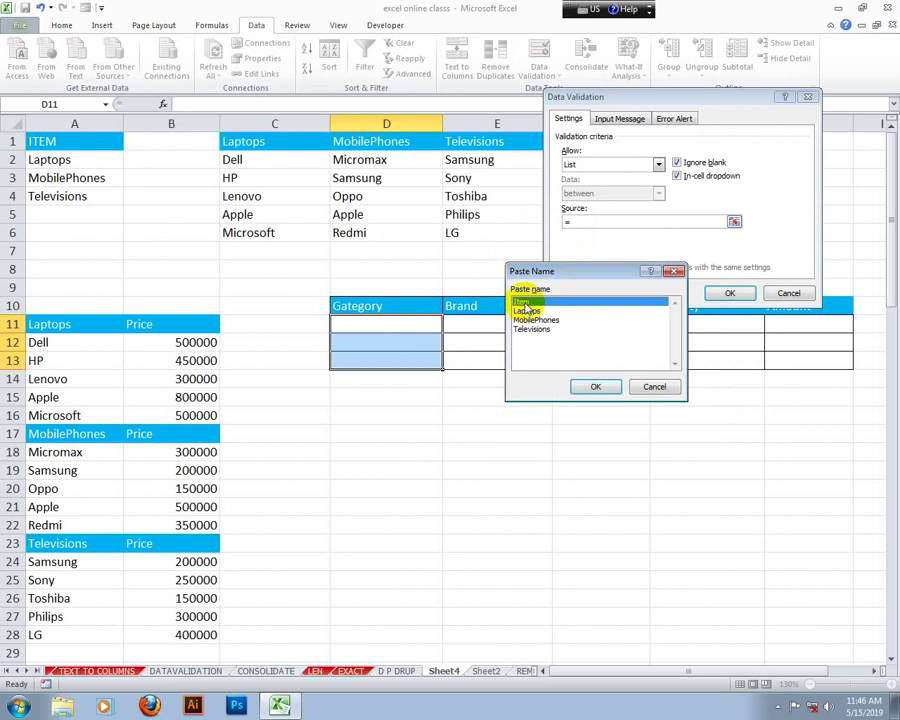
{"action": "left_click", "coordinate": [595, 388]}
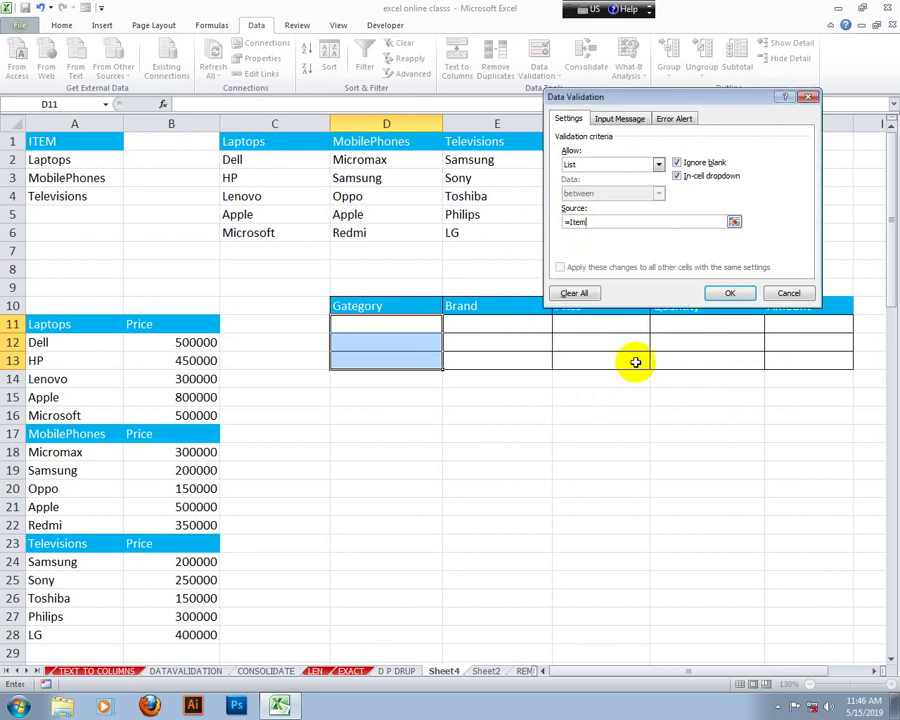
{"action": "left_click", "coordinate": [727, 294]}
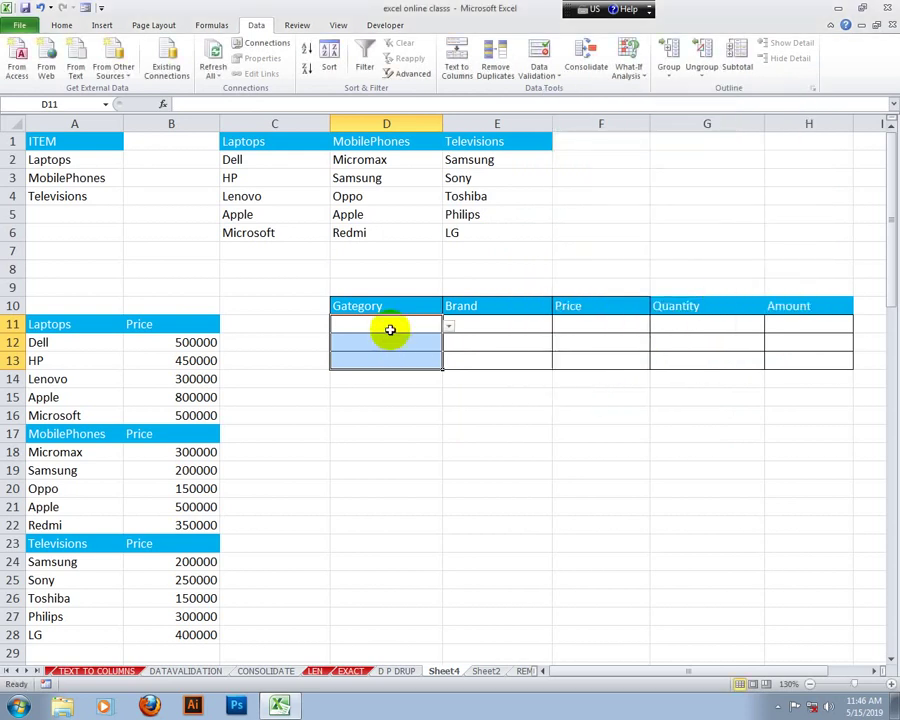
{"action": "left_click", "coordinate": [395, 327]}
- Pick Laptops, MobilePhones and Televisions into D11, D12 and D13 from the drop-downs
{"action": "left_click", "coordinate": [450, 328]}
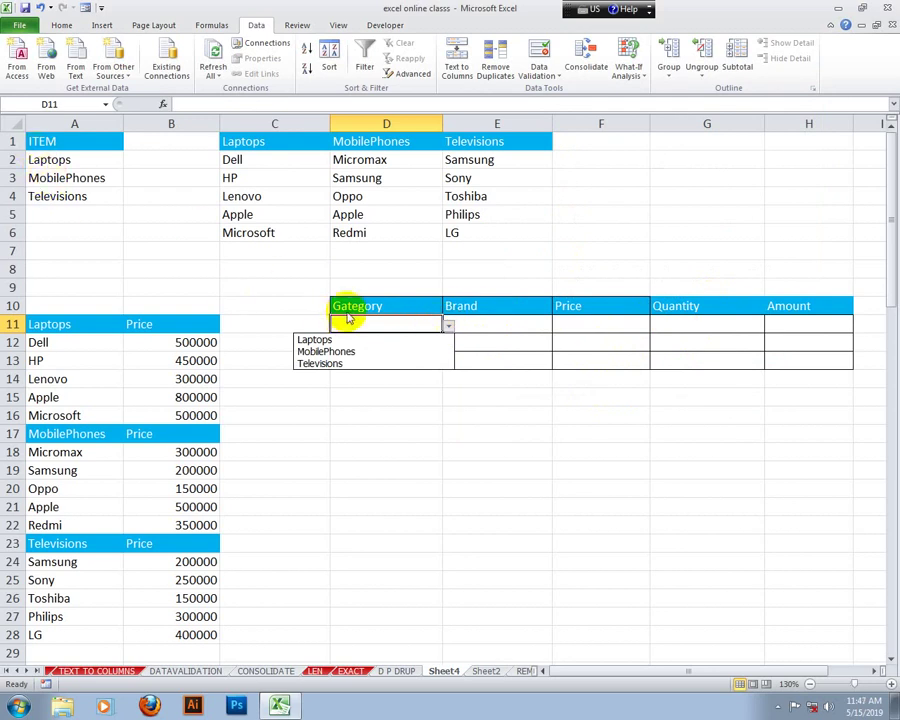
{"action": "left_click", "coordinate": [440, 326]}
{"action": "left_click", "coordinate": [449, 324]}
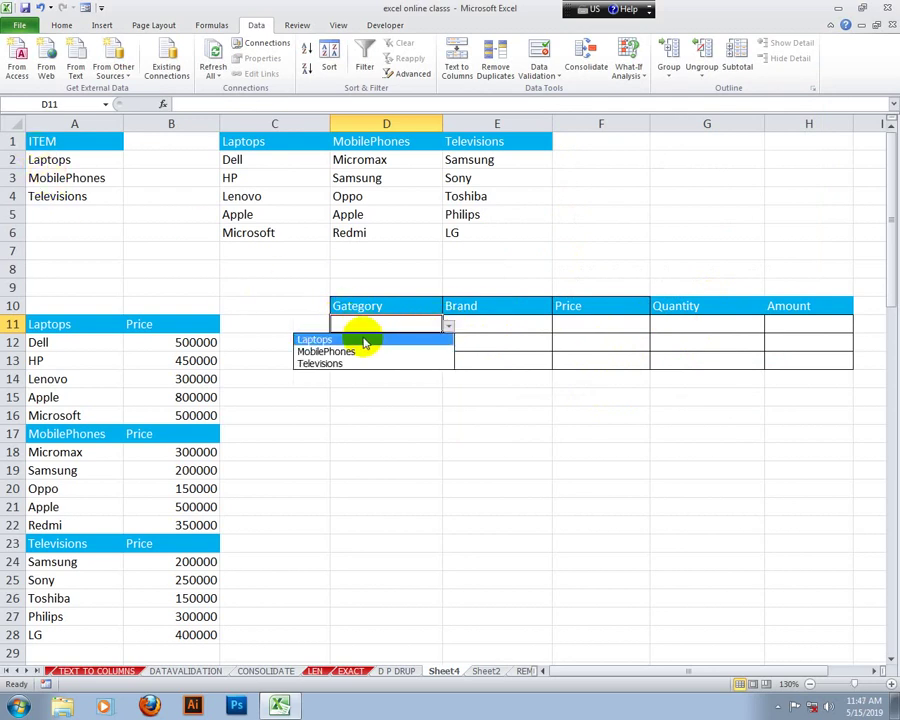
{"action": "left_click", "coordinate": [365, 340]}
{"action": "left_click", "coordinate": [406, 340]}
{"action": "left_click", "coordinate": [448, 344]}
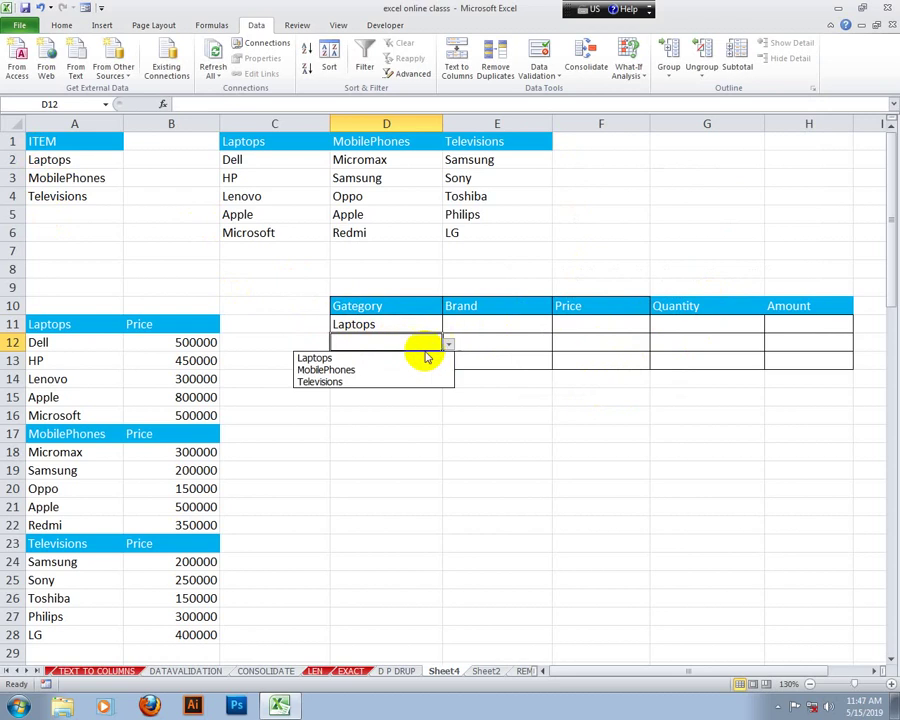
{"action": "left_click", "coordinate": [392, 369]}
{"action": "left_click", "coordinate": [414, 360]}
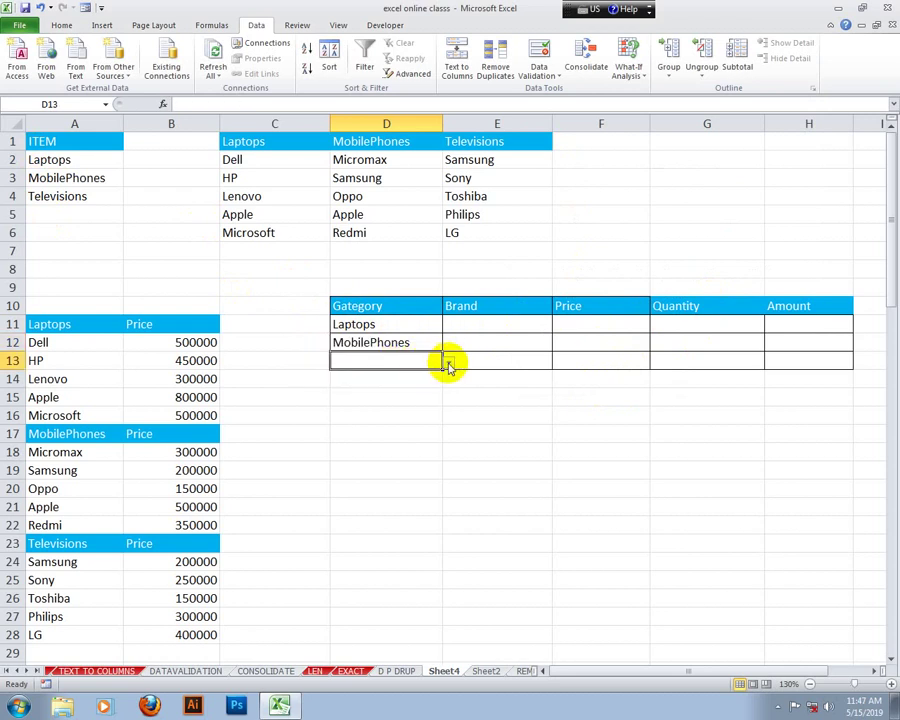
{"action": "left_click", "coordinate": [449, 363]}
{"action": "left_click", "coordinate": [382, 397]}
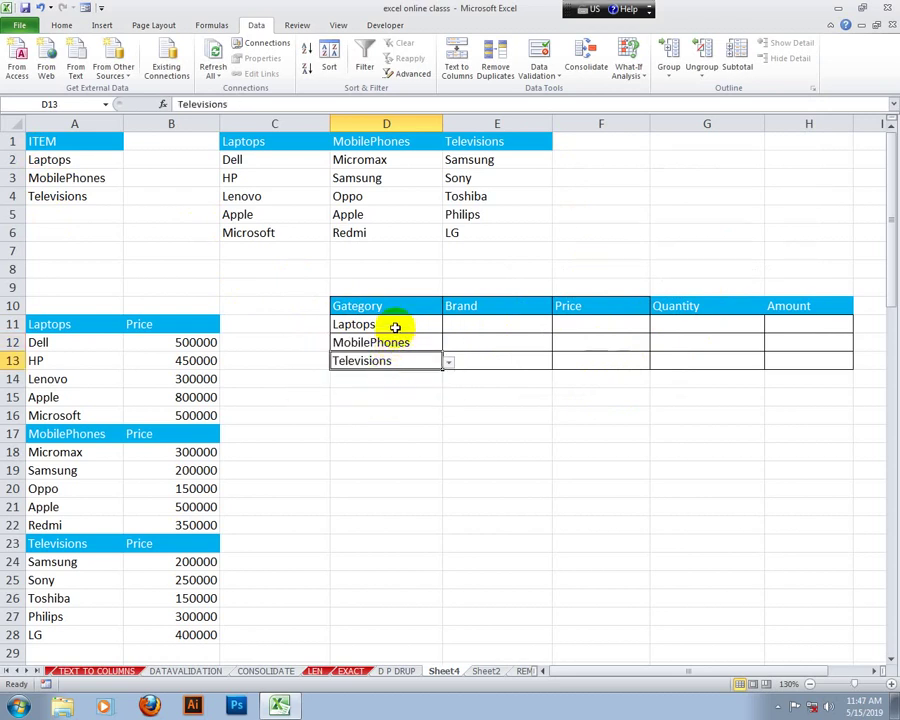
- Try other categories in D11 and D12, leaving D11 as Laptops and D12 as MobilePhones
{"action": "left_click", "coordinate": [410, 328]}
{"action": "left_click", "coordinate": [449, 326]}
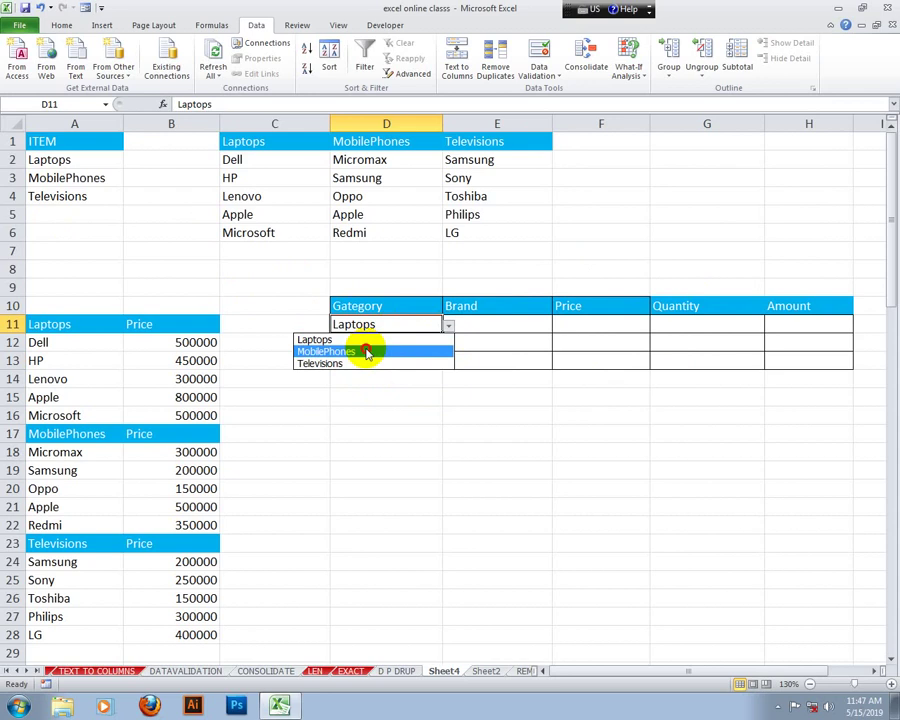
{"action": "left_click", "coordinate": [367, 352]}
{"action": "left_click", "coordinate": [402, 342]}
{"action": "left_click", "coordinate": [448, 344]}
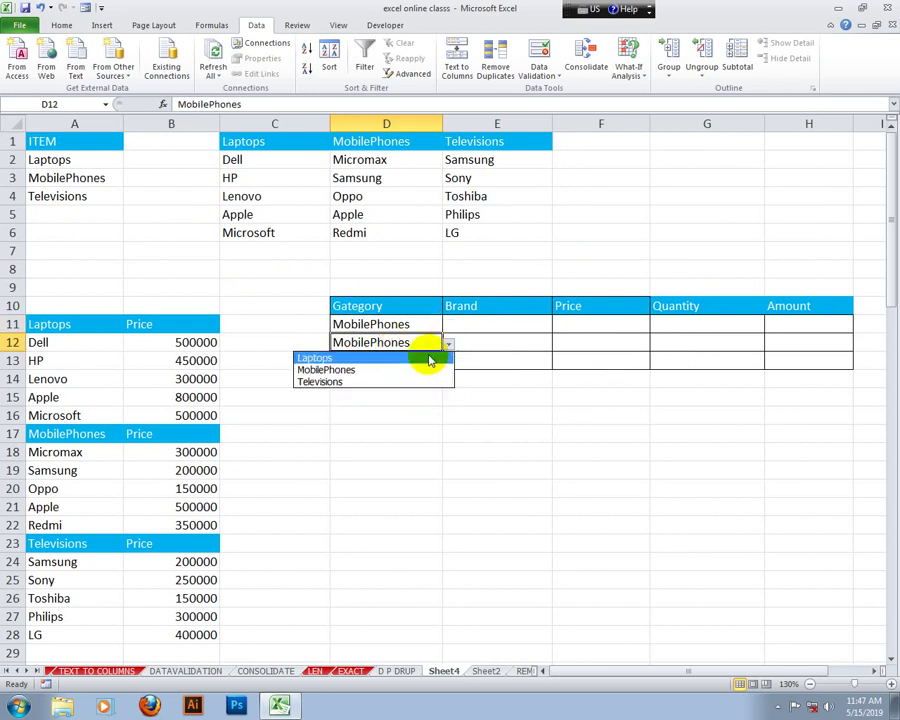
{"action": "left_click", "coordinate": [402, 369]}
{"action": "left_click", "coordinate": [410, 324]}
{"action": "left_click", "coordinate": [446, 326]}
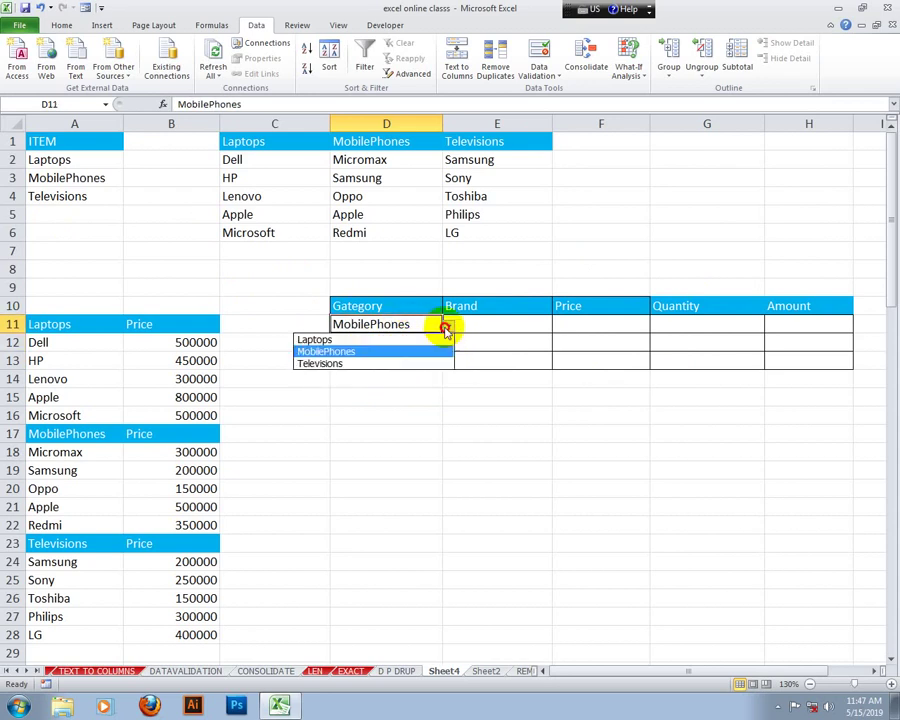
{"action": "left_click", "coordinate": [381, 341]}
{"action": "left_click", "coordinate": [466, 326]}
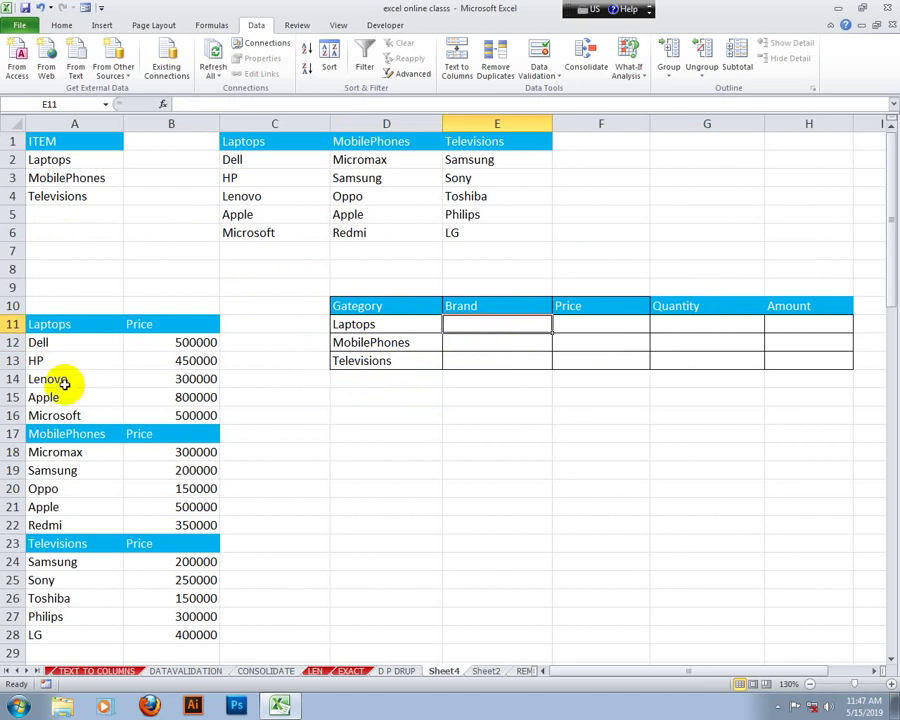
{"action": "left_click", "coordinate": [498, 324]}
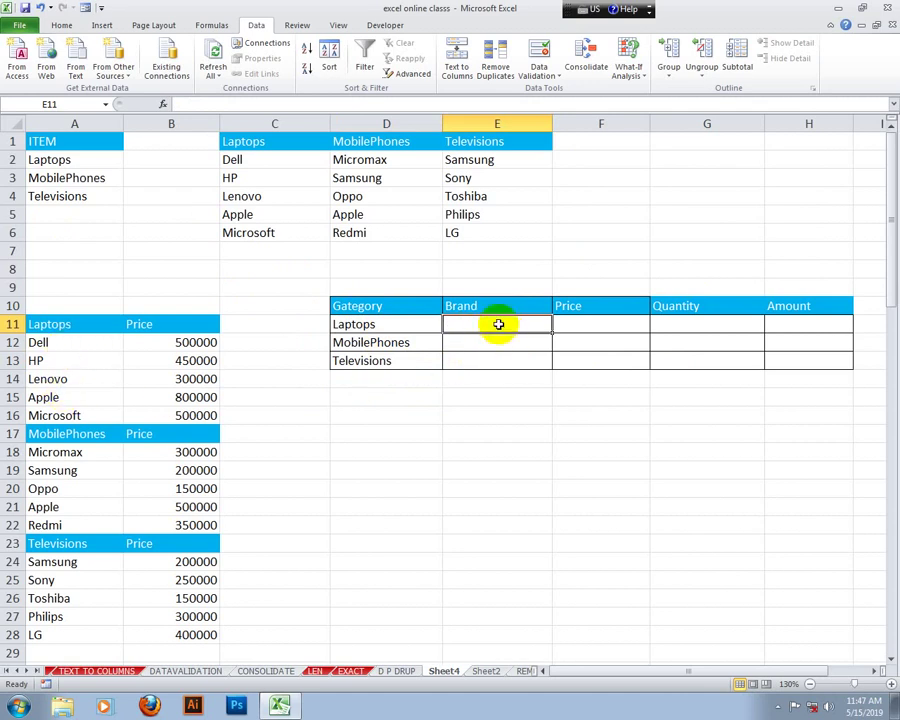
{"action": "left_click", "coordinate": [604, 325]}
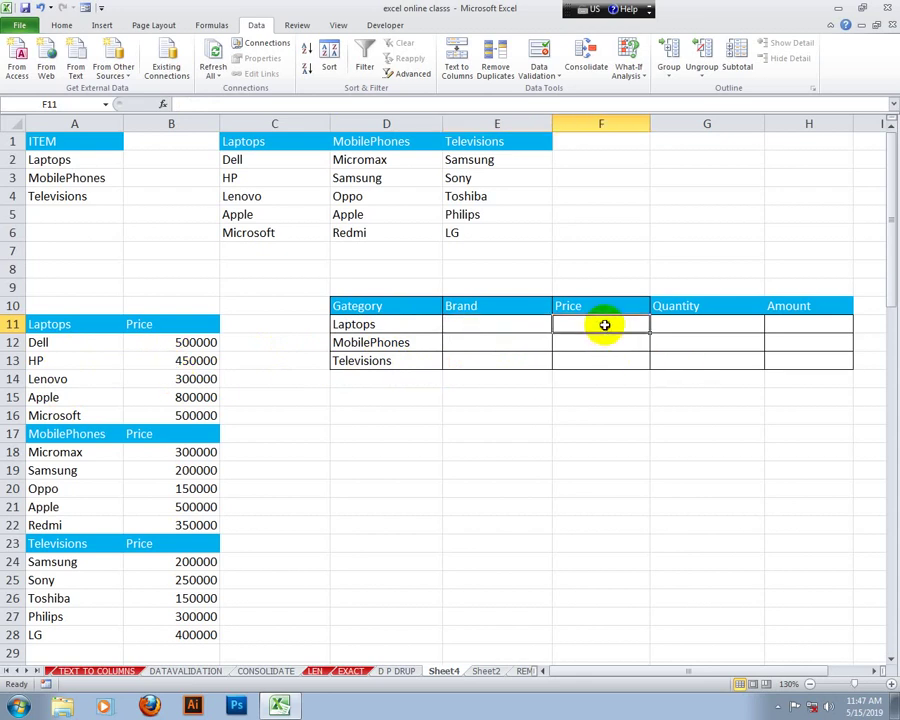
{"action": "left_click", "coordinate": [498, 325]}
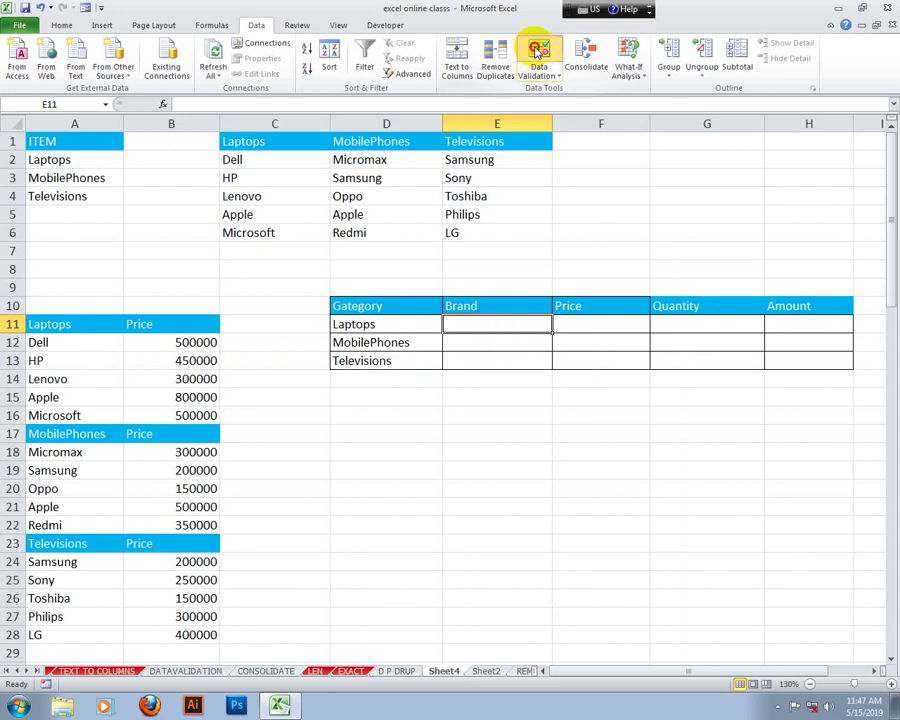
- Set E11's validation to a List with source =INDIRECT($D11)
{"action": "left_click", "coordinate": [538, 50]}
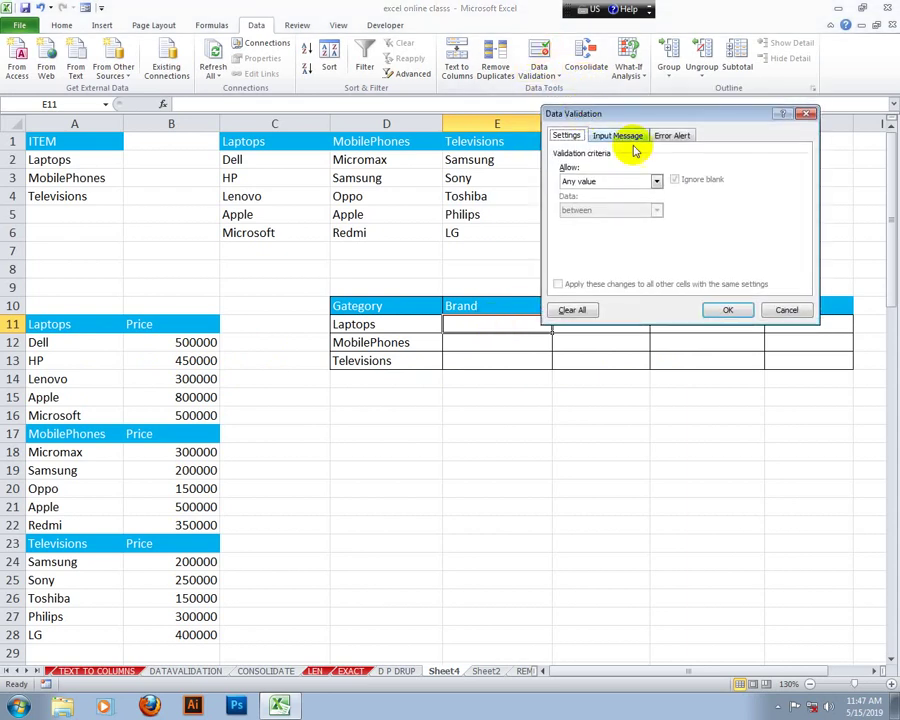
{"action": "left_click", "coordinate": [656, 181]}
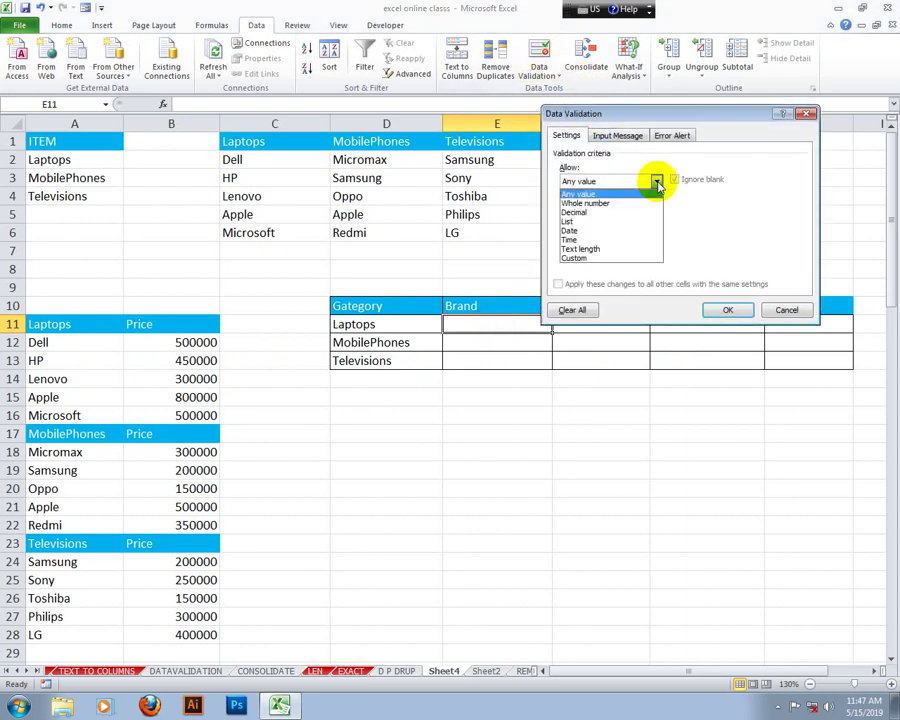
{"action": "left_click", "coordinate": [590, 222]}
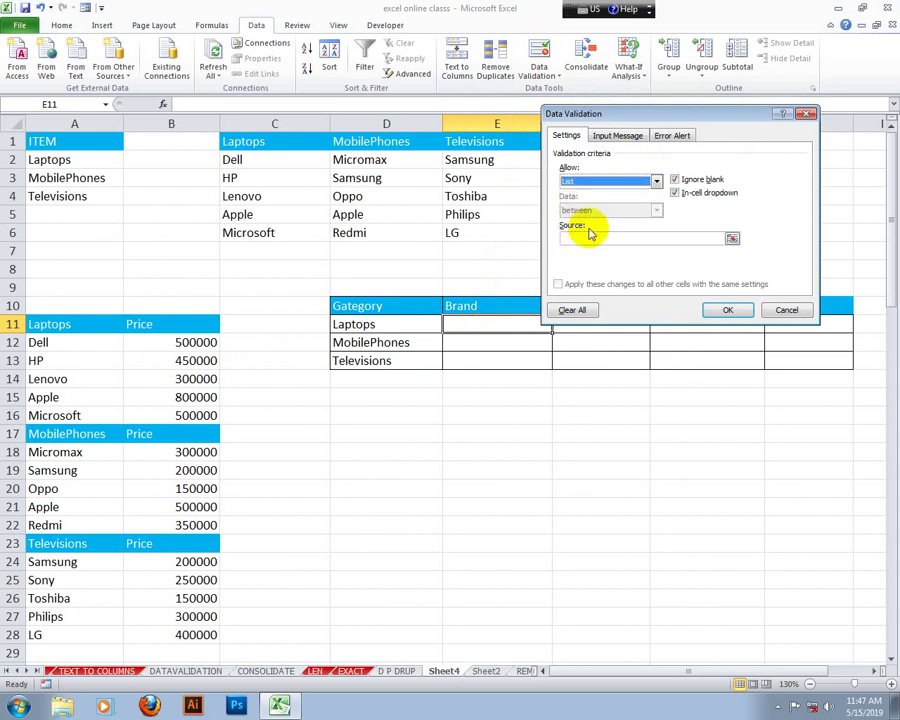
{"action": "left_click", "coordinate": [598, 237]}
{"action": "type", "text": "=indirect("}
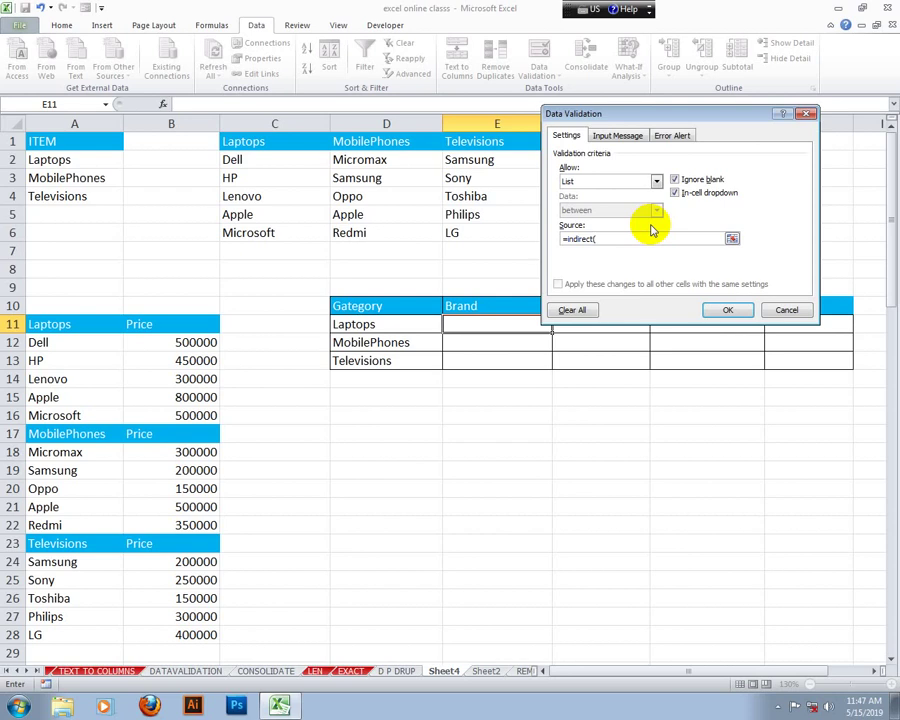
{"action": "left_click", "coordinate": [396, 327]}
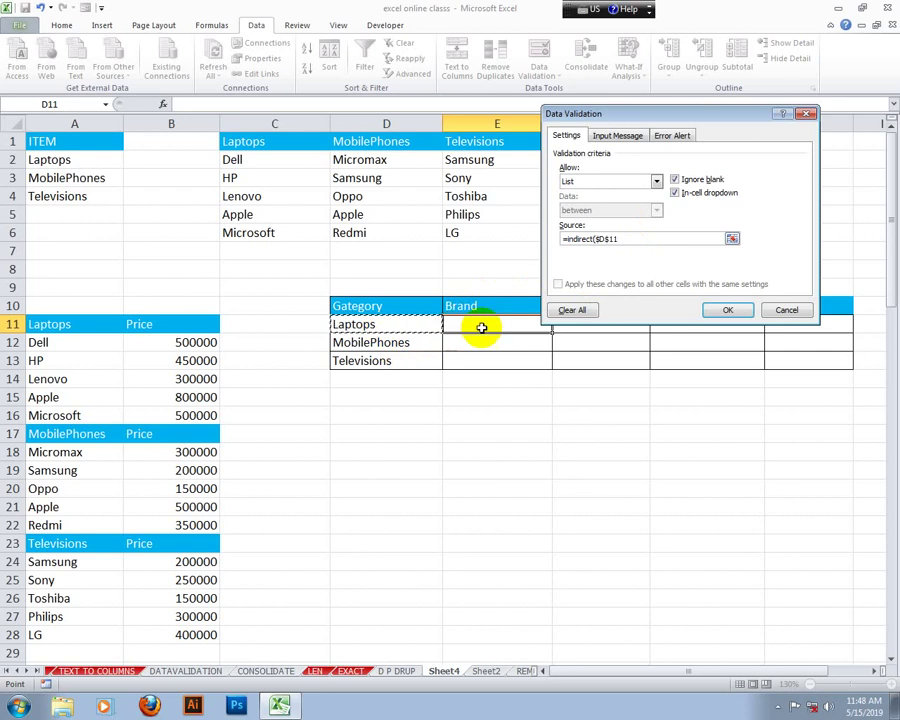
{"action": "key", "text": "F4"}
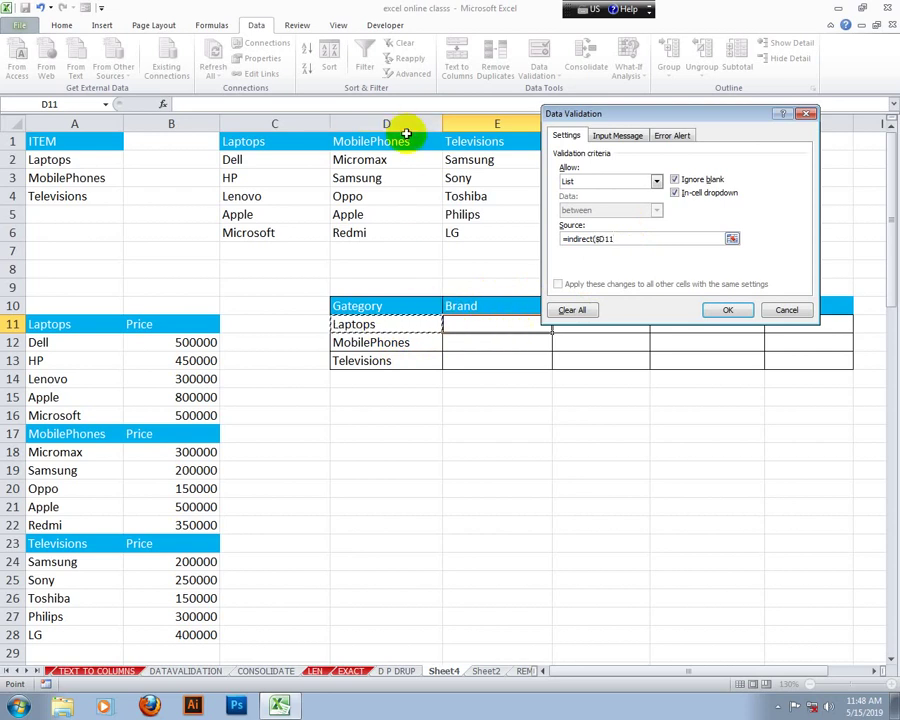
{"action": "key", "text": "F4"}
{"action": "key", "text": "F4"}
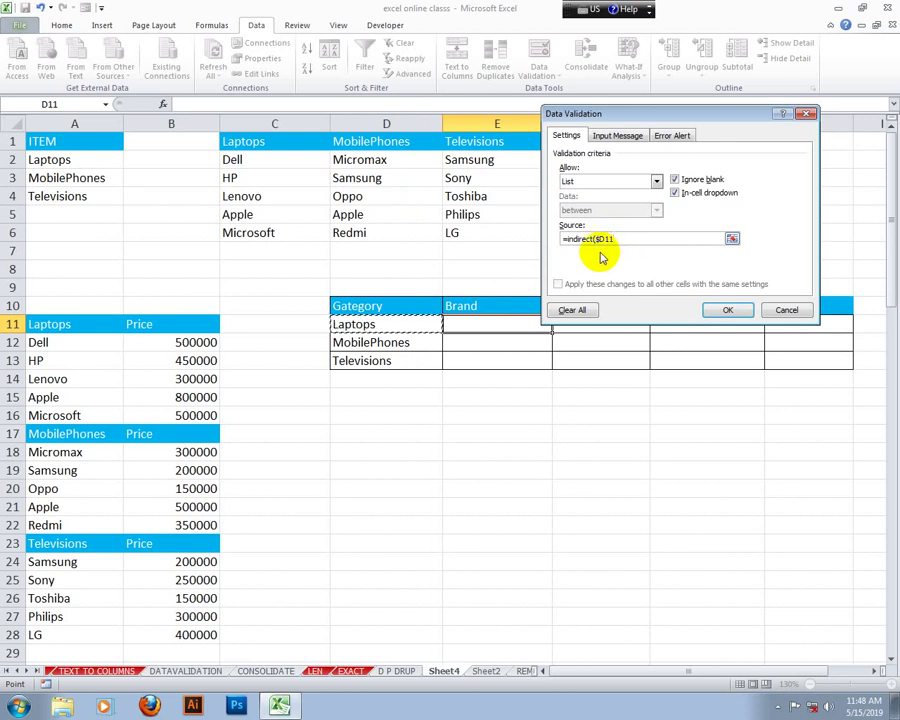
{"action": "type", "text": ")"}
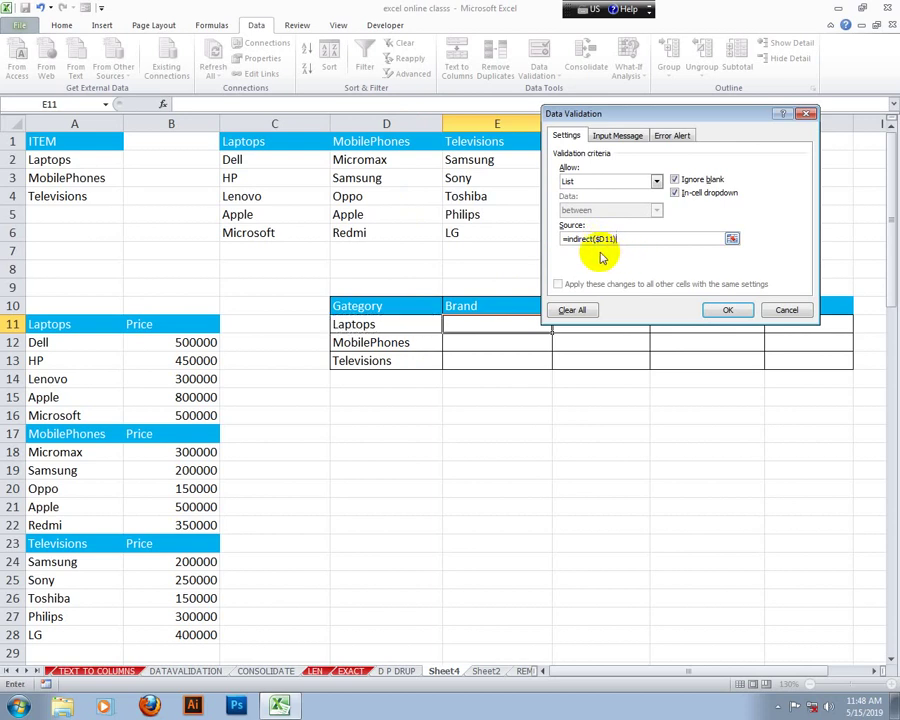
{"action": "key", "text": "Return"}
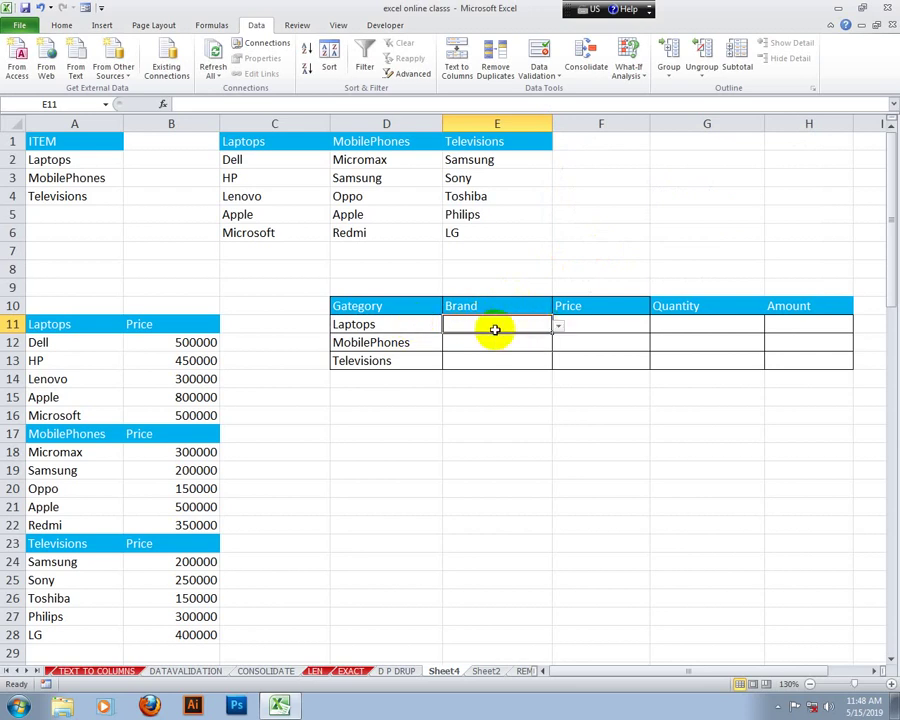
{"action": "left_click", "coordinate": [412, 324]}
{"action": "left_click", "coordinate": [447, 326]}
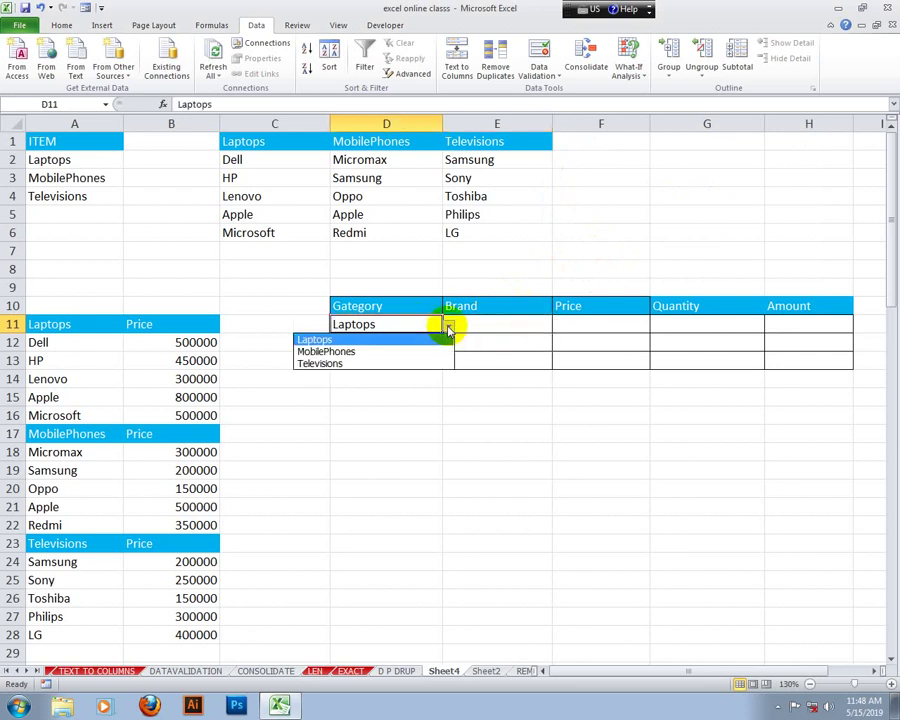
{"action": "left_click", "coordinate": [482, 324]}
{"action": "left_click", "coordinate": [562, 327]}
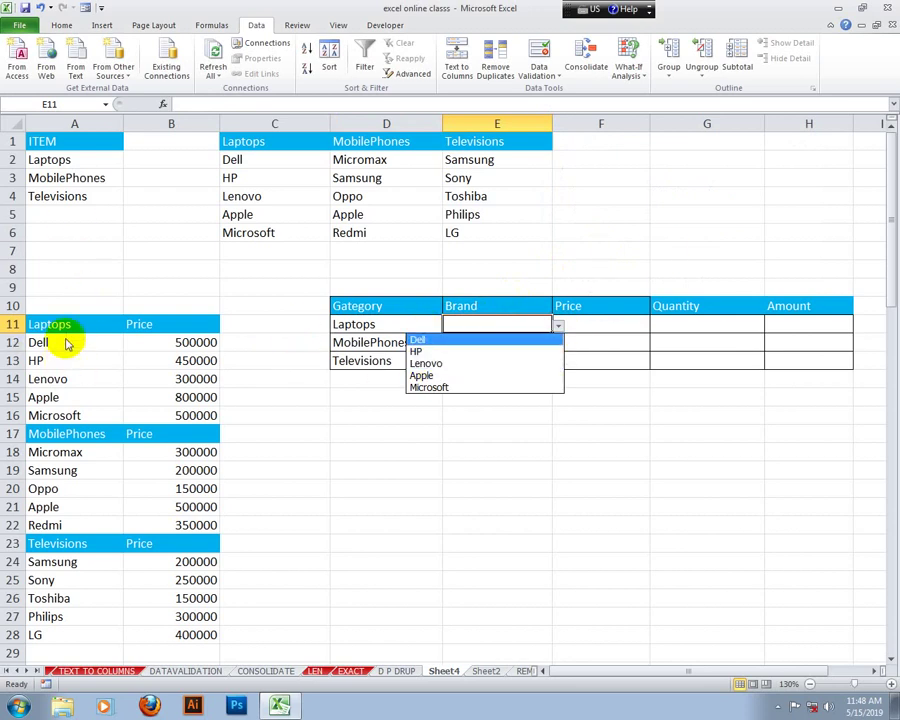
{"action": "left_click", "coordinate": [344, 342]}
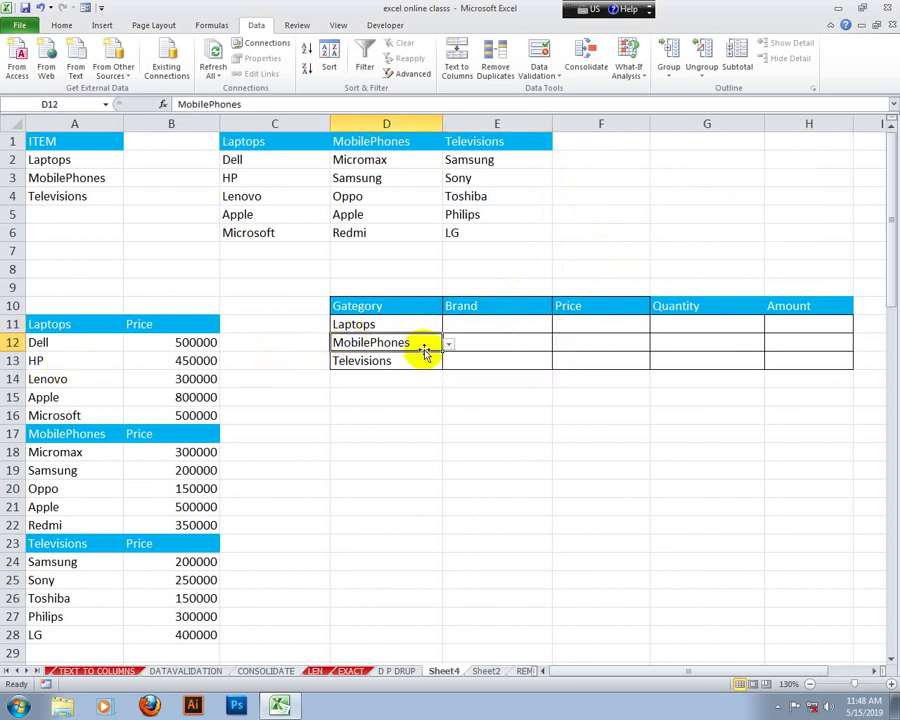
{"action": "left_click", "coordinate": [546, 346]}
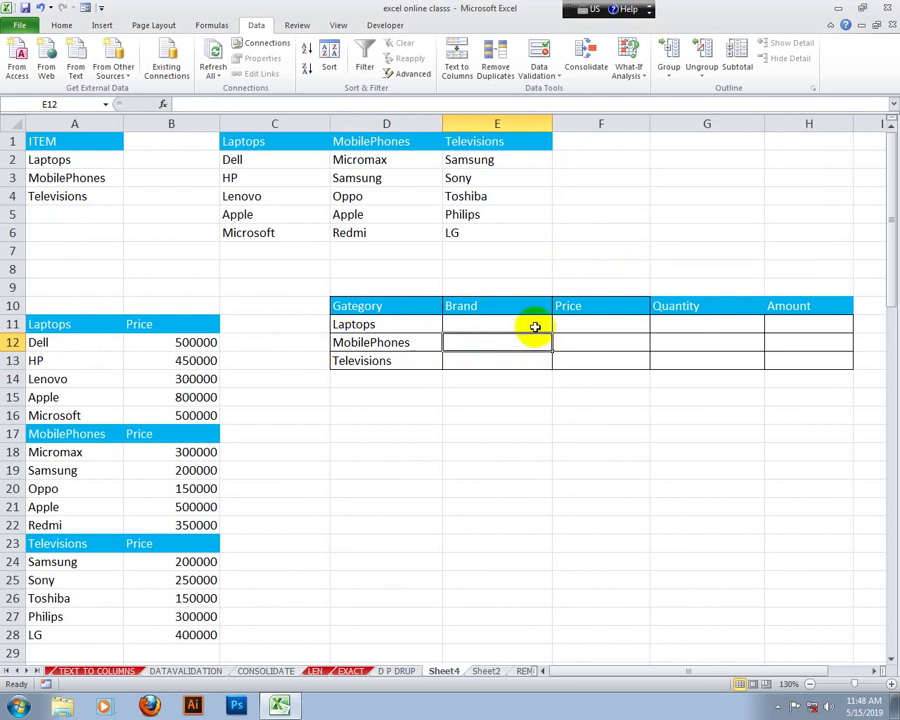
{"action": "left_click", "coordinate": [534, 325]}
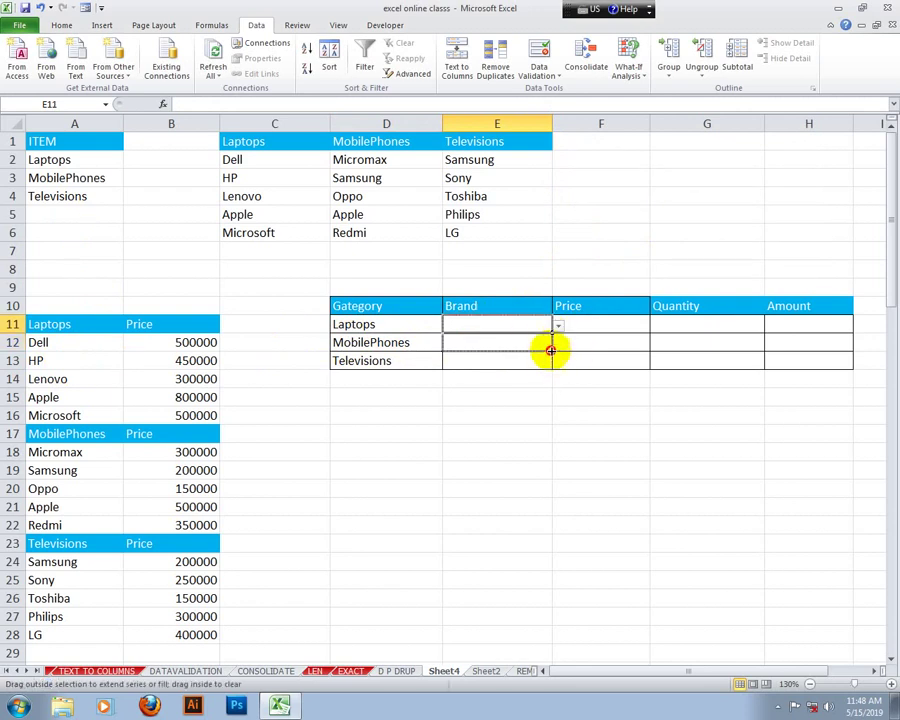
- Copy the Brand drop-down down to E13, pick Oppo in row 12, and check E13's television brands
{"action": "left_click_drag", "start_coordinate": [551, 332], "coordinate": [544, 360]}
{"action": "left_click", "coordinate": [540, 346]}
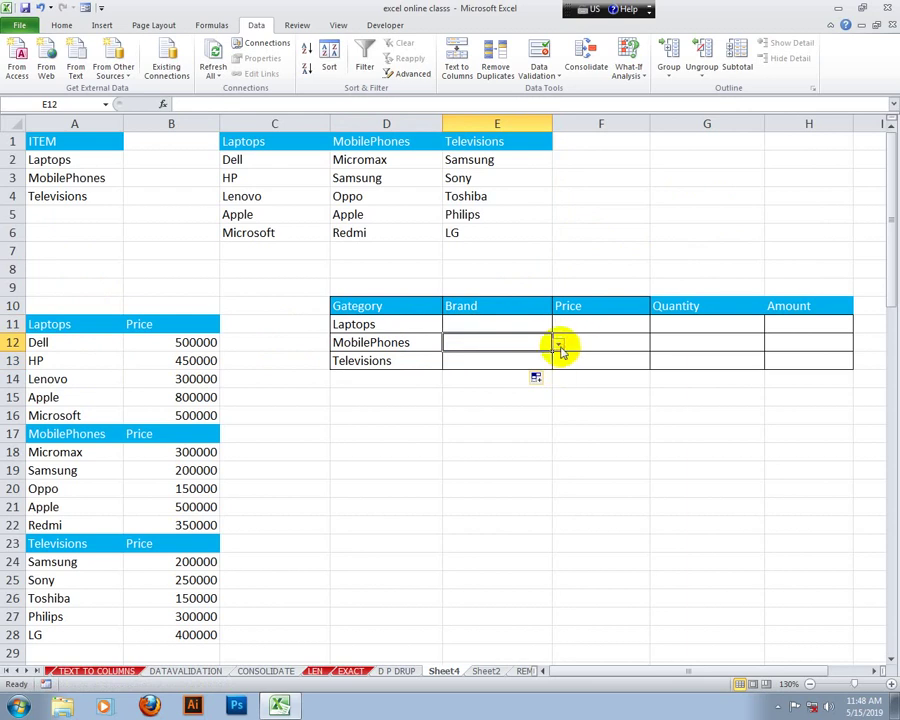
{"action": "left_click", "coordinate": [558, 345]}
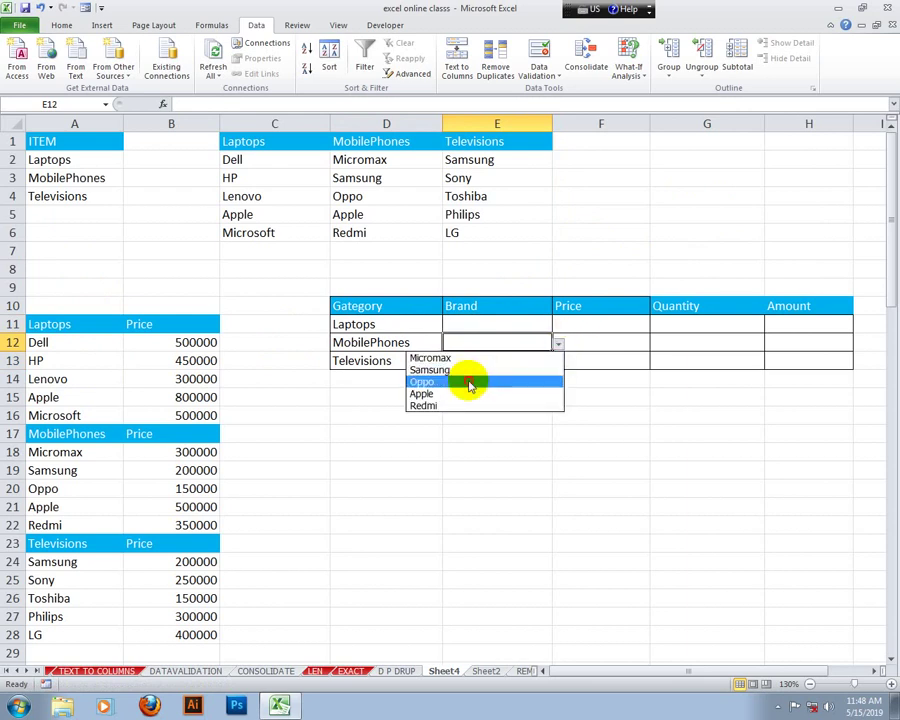
{"action": "left_click", "coordinate": [466, 381]}
{"action": "left_click", "coordinate": [428, 366]}
{"action": "left_click", "coordinate": [449, 366]}
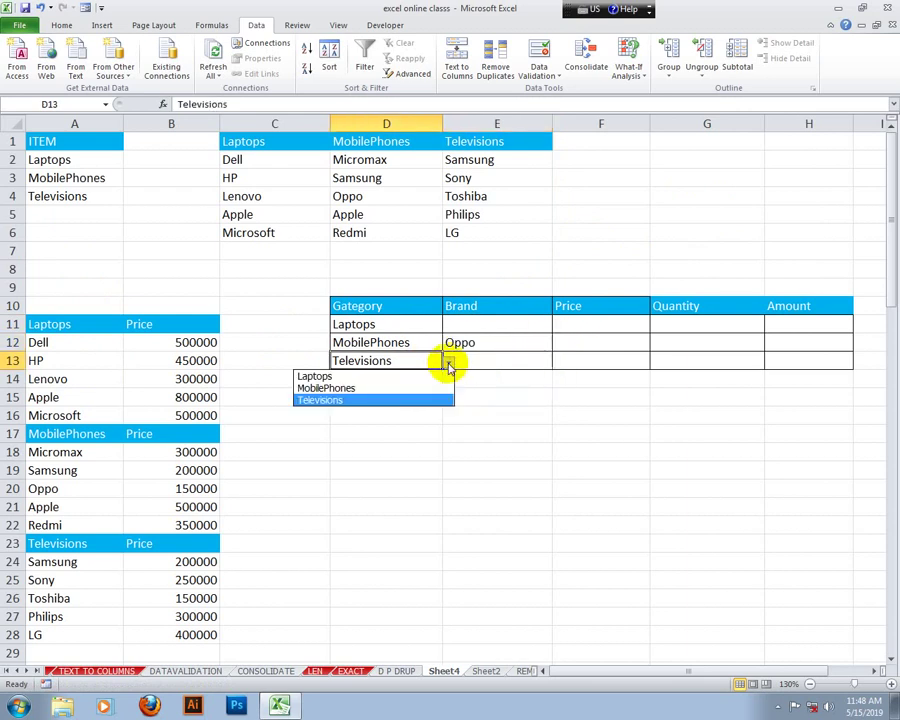
{"action": "left_click", "coordinate": [449, 366]}
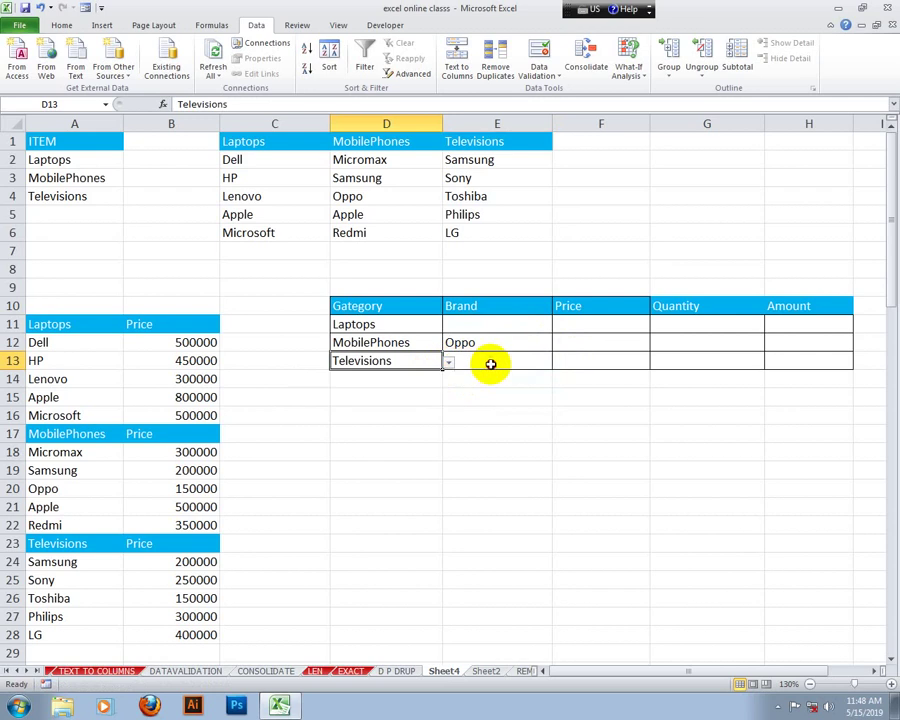
{"action": "left_click", "coordinate": [540, 363]}
{"action": "left_click", "coordinate": [558, 365]}
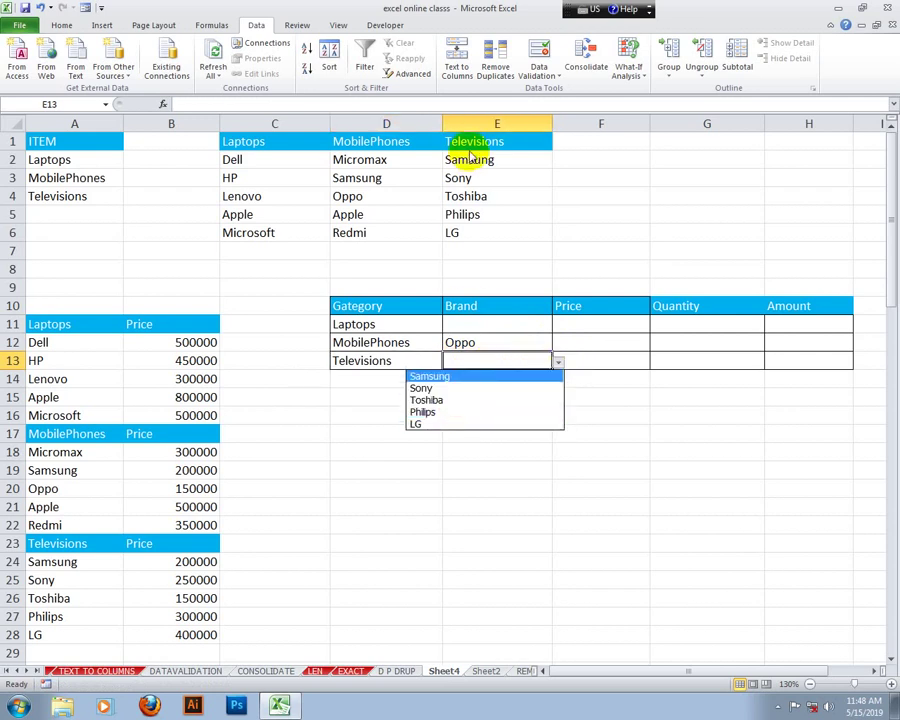
- Set row 11 to MobilePhones with brand Oppo
{"action": "left_click", "coordinate": [400, 325]}
{"action": "left_click", "coordinate": [430, 326]}
{"action": "left_click", "coordinate": [448, 326]}
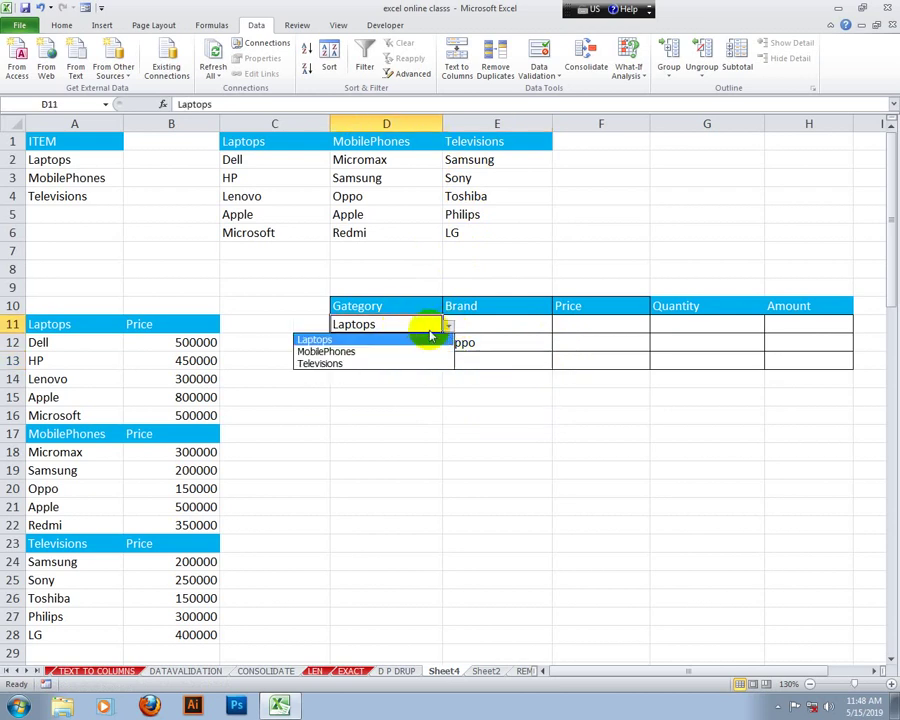
{"action": "left_click", "coordinate": [370, 351]}
{"action": "left_click", "coordinate": [510, 328]}
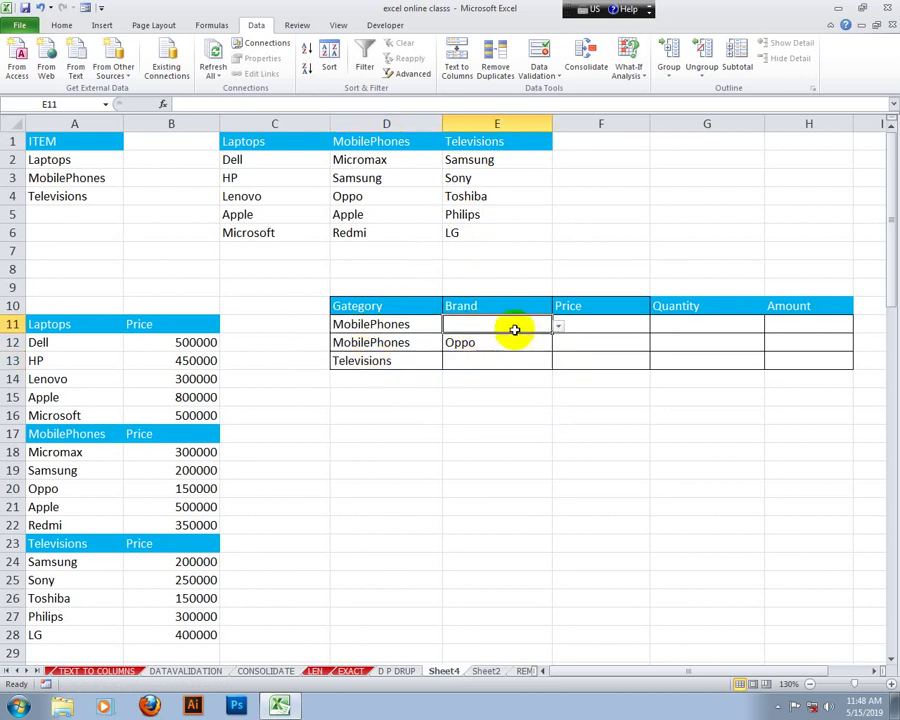
{"action": "left_click", "coordinate": [558, 326]}
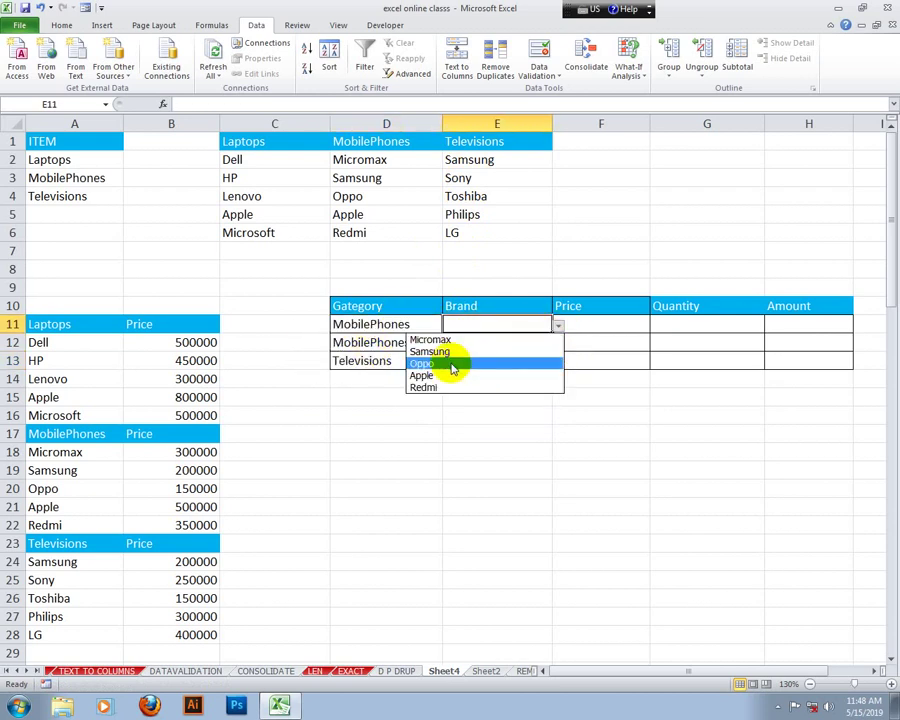
{"action": "left_click", "coordinate": [452, 364]}
- Set row 12 to Laptops with Dell, and pick LG for Televisions in E13
{"action": "left_click", "coordinate": [438, 345]}
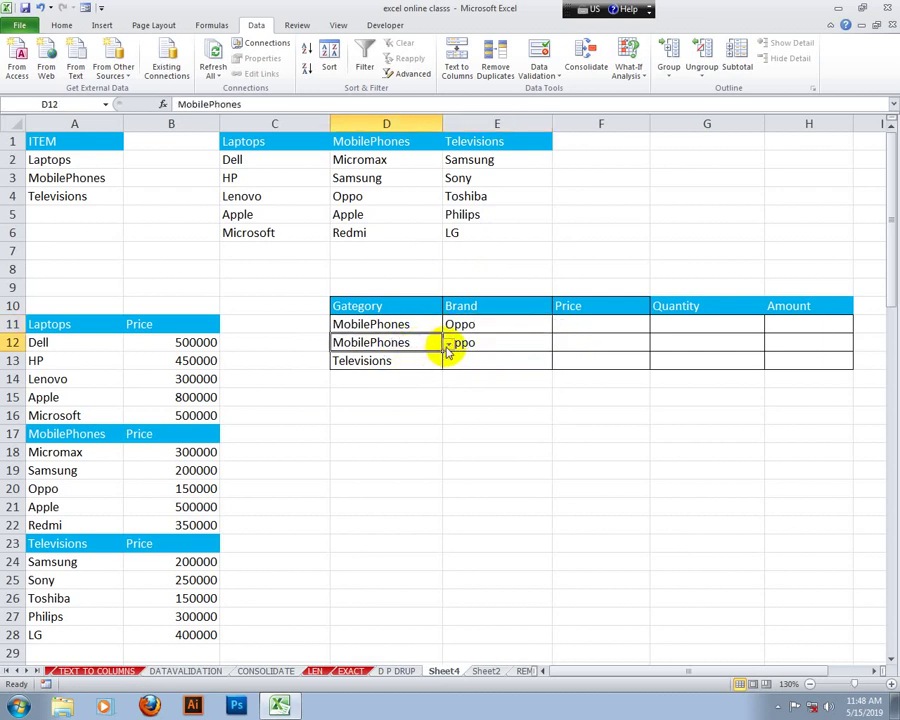
{"action": "left_click", "coordinate": [448, 343]}
{"action": "left_click", "coordinate": [405, 355]}
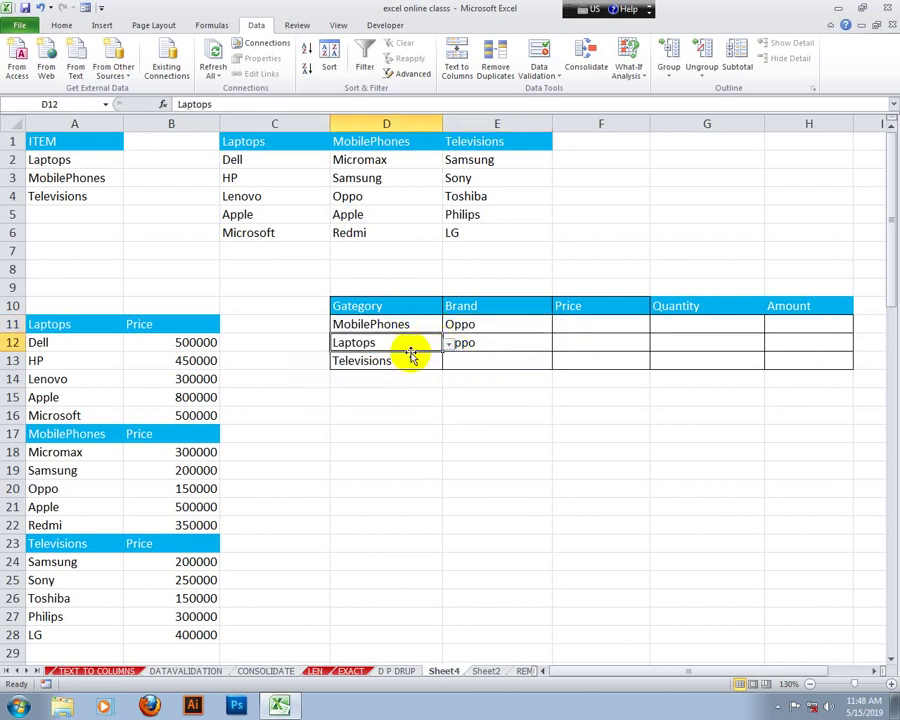
{"action": "left_click", "coordinate": [490, 342]}
{"action": "left_click", "coordinate": [558, 343]}
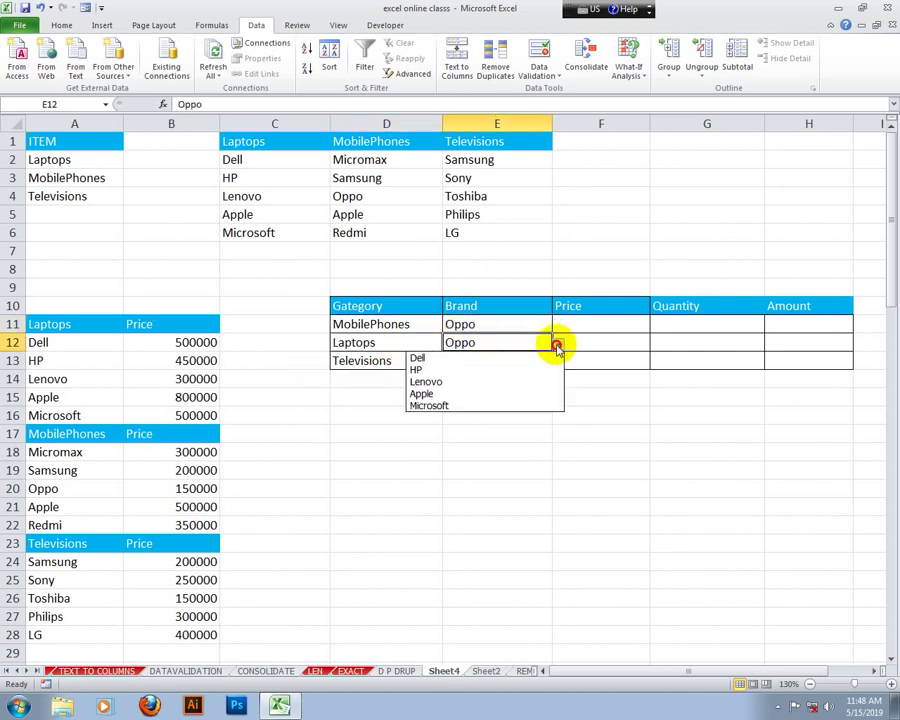
{"action": "left_click", "coordinate": [452, 358]}
{"action": "left_click", "coordinate": [595, 326]}
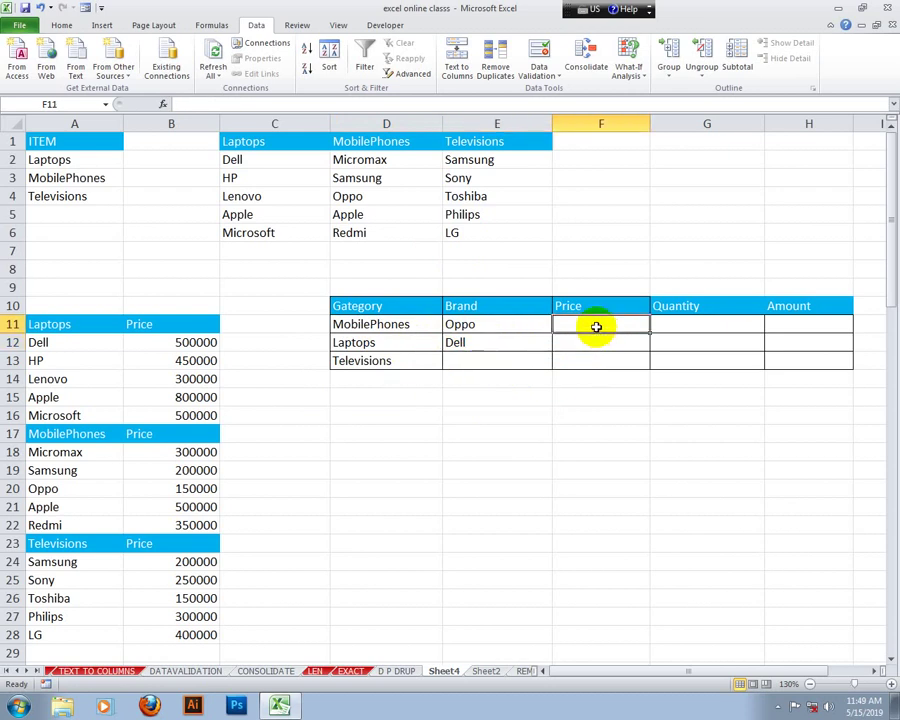
{"action": "left_click", "coordinate": [484, 360]}
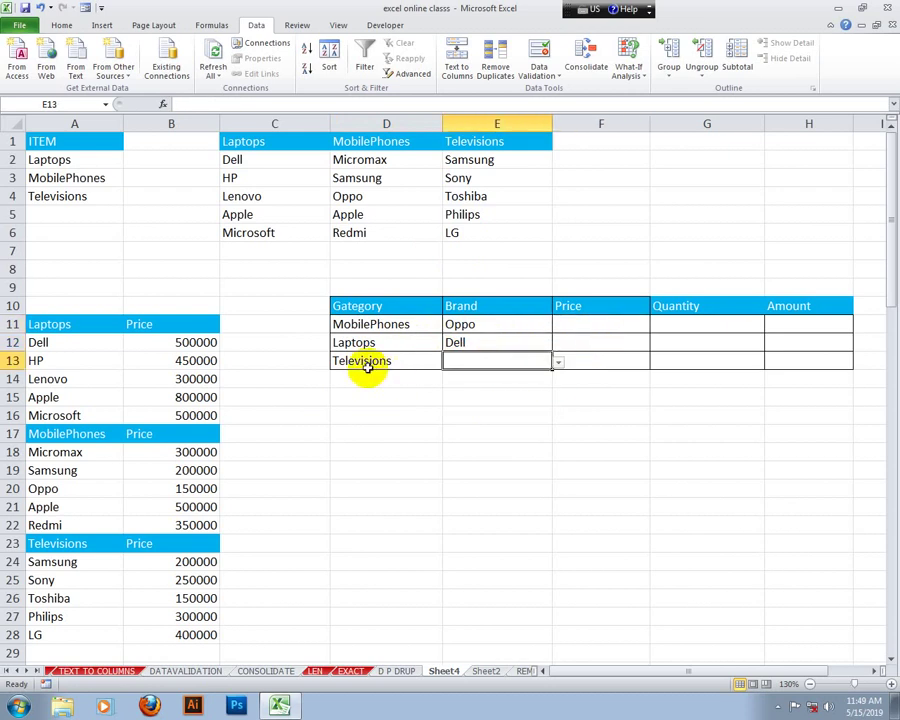
{"action": "left_click", "coordinate": [559, 364]}
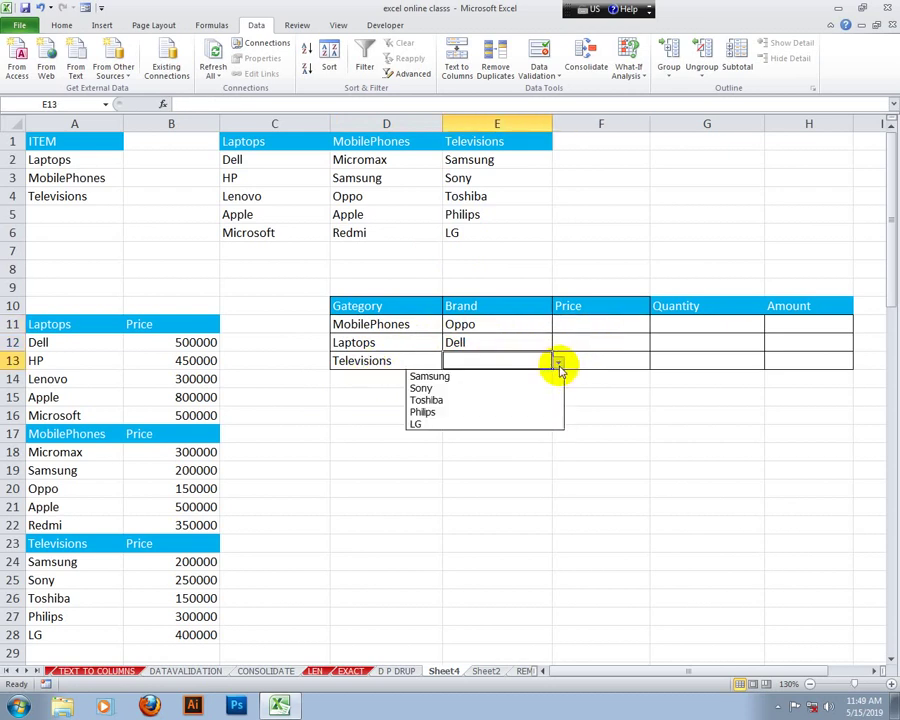
{"action": "left_click", "coordinate": [468, 421]}
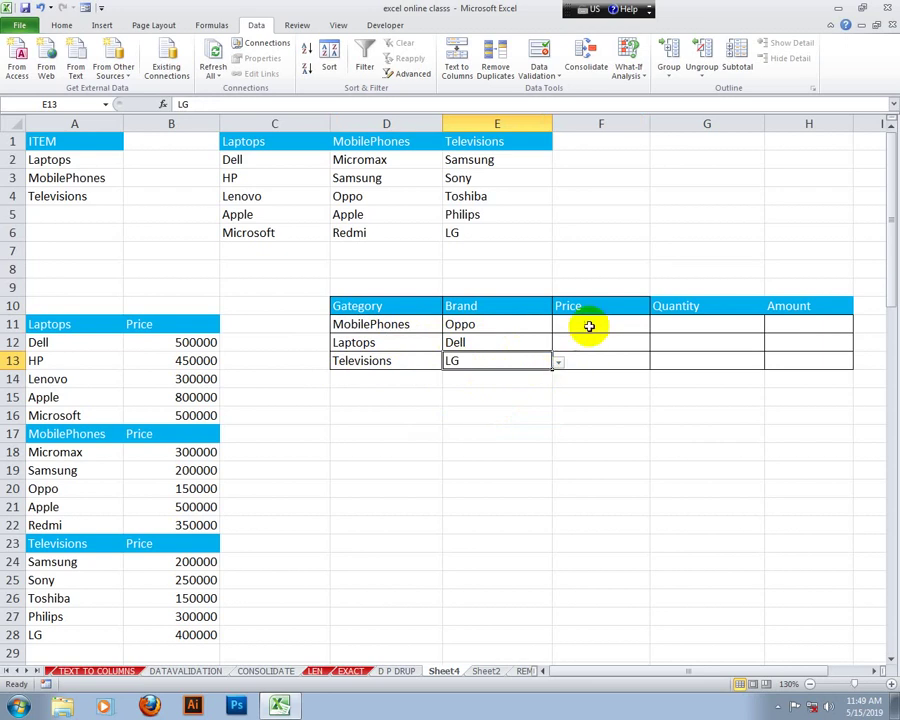
{"action": "left_click", "coordinate": [589, 324]}
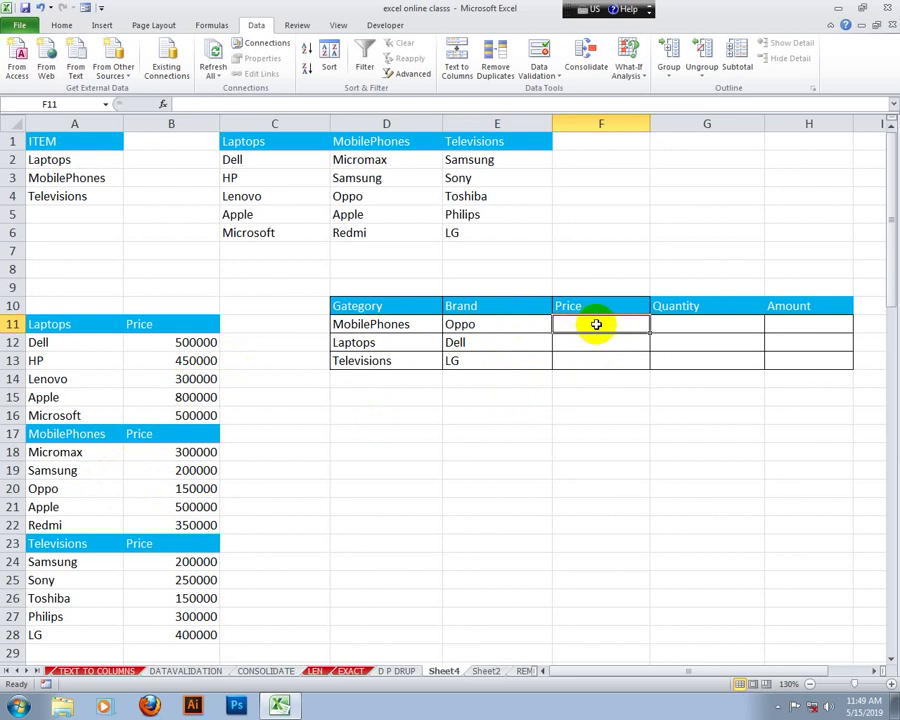
- Enter =VLOOKUP(E11,A11:B28,2,0) in F11 so Oppo's price shows 150000
{"action": "type", "text": "="}
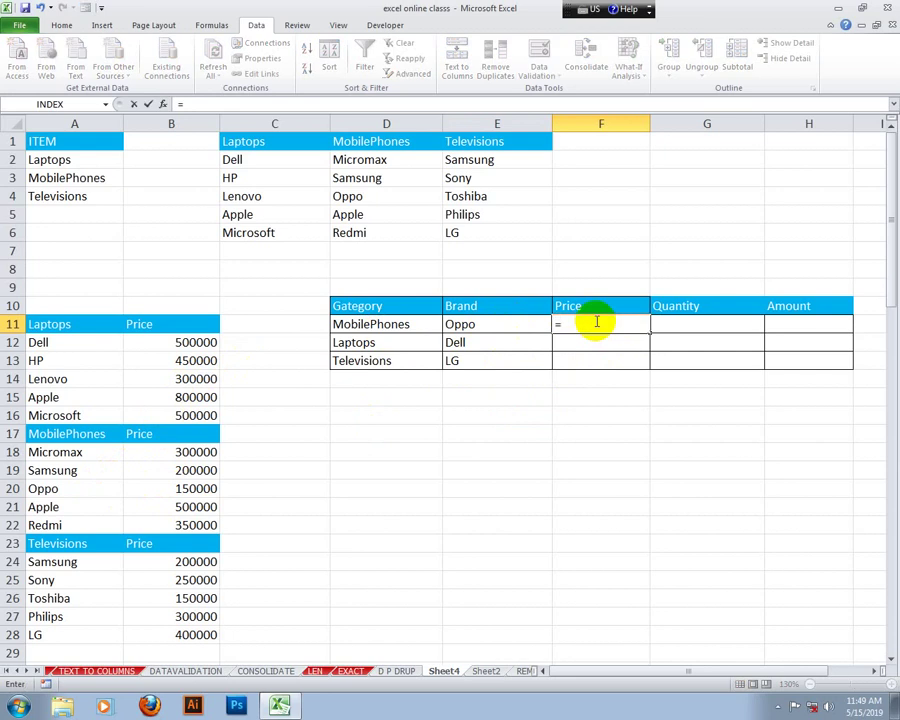
{"action": "type", "text": "vloo"}
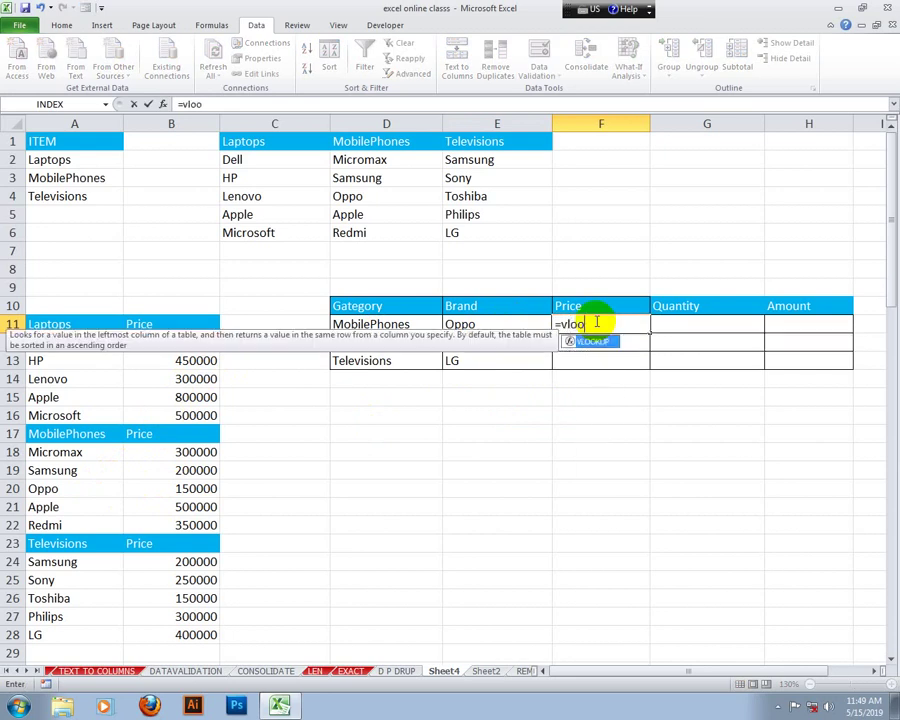
{"action": "key", "text": "Tab"}
{"action": "key", "text": "ctrl+a"}
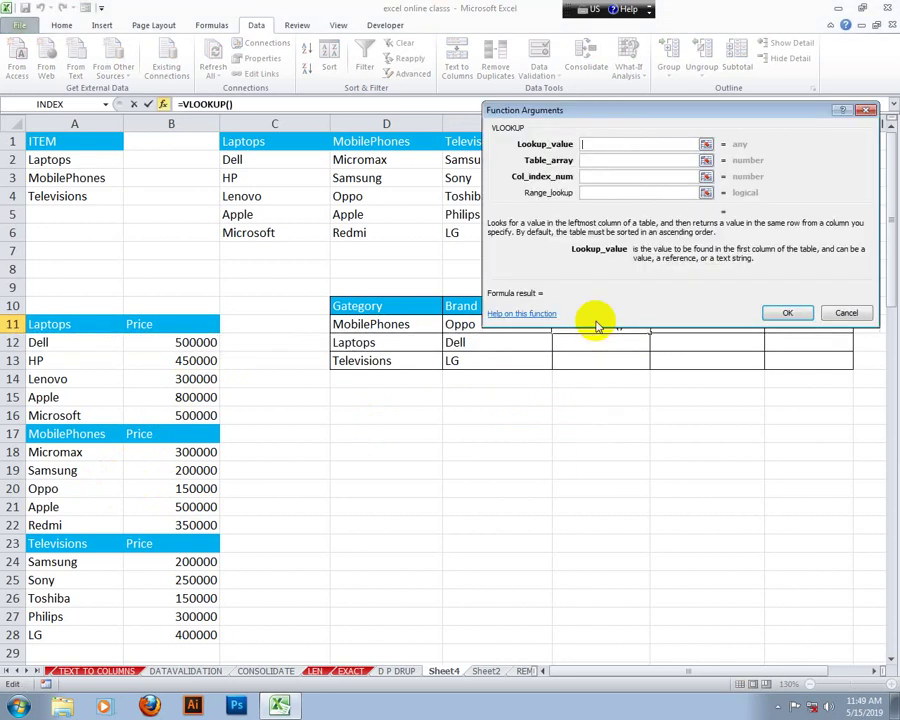
{"action": "mouse_move", "coordinate": [610, 110]}
{"action": "left_mouse_down"}
{"action": "mouse_move", "coordinate": [576, 385]}
{"action": "mouse_move", "coordinate": [563, 396]}
{"action": "left_mouse_up"}
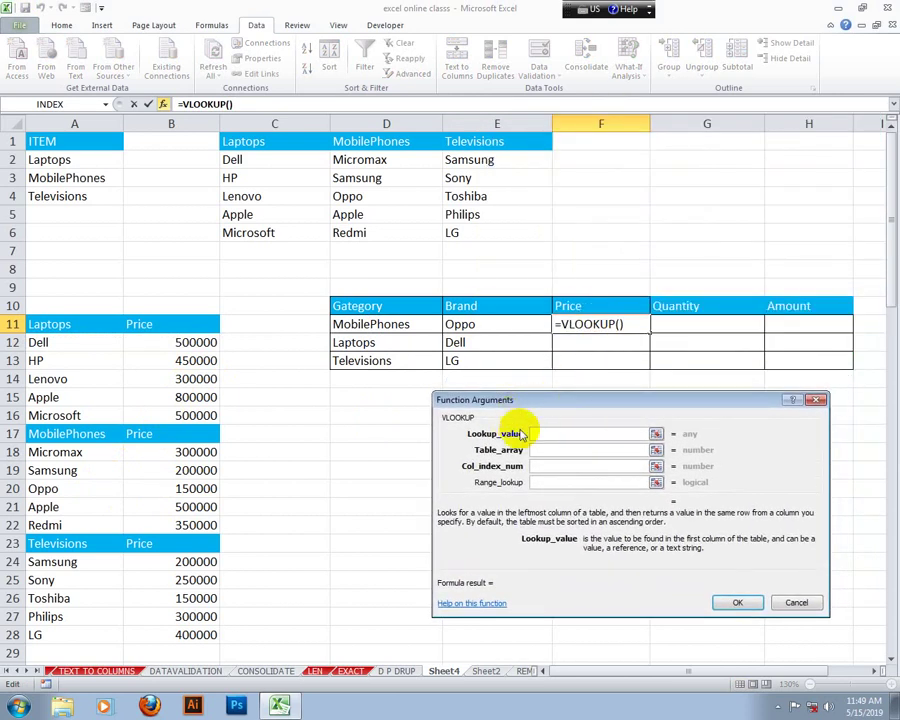
{"action": "left_click", "coordinate": [487, 325]}
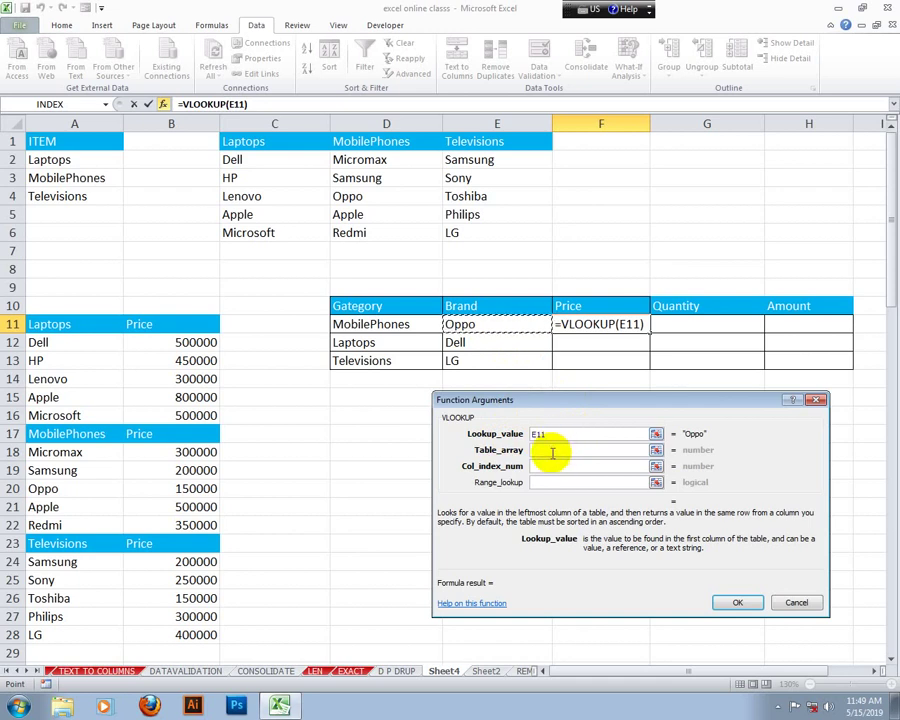
{"action": "left_click", "coordinate": [553, 451]}
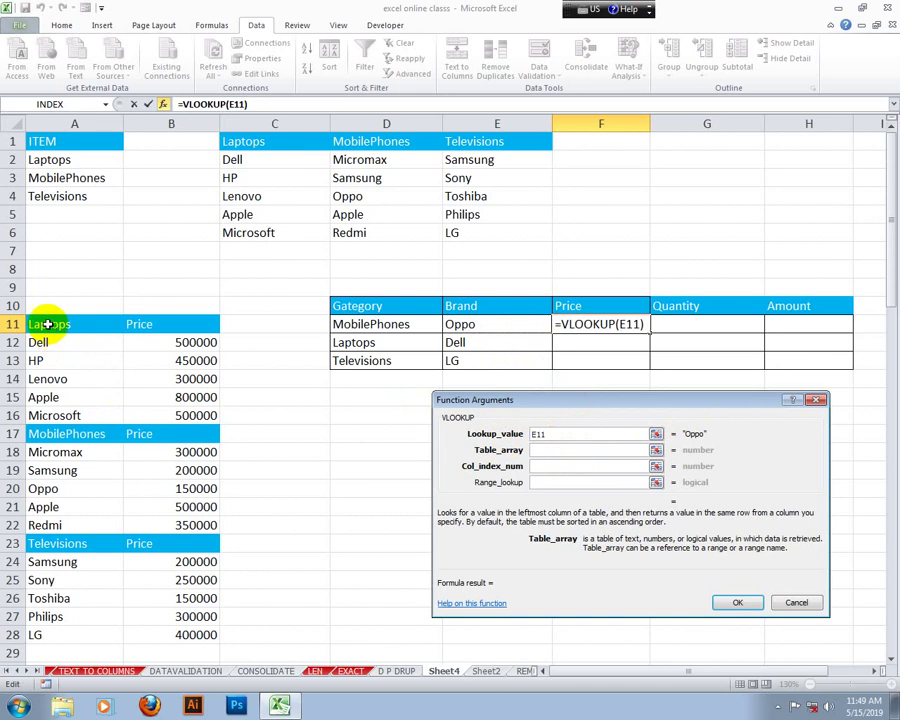
{"action": "left_click_drag", "start_coordinate": [47, 334], "coordinate": [181, 628]}
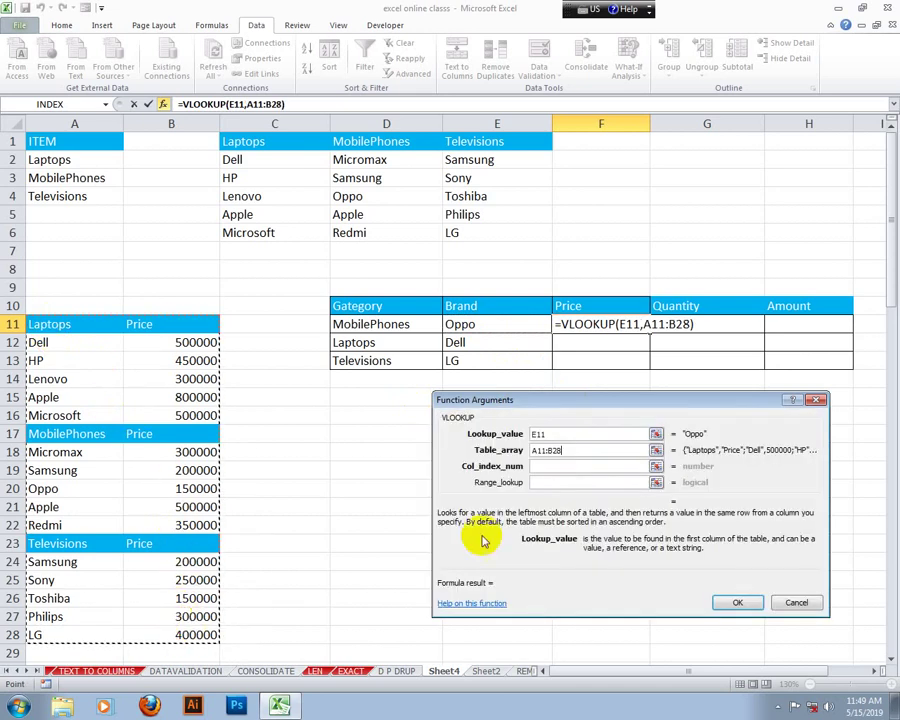
{"action": "left_click", "coordinate": [548, 466]}
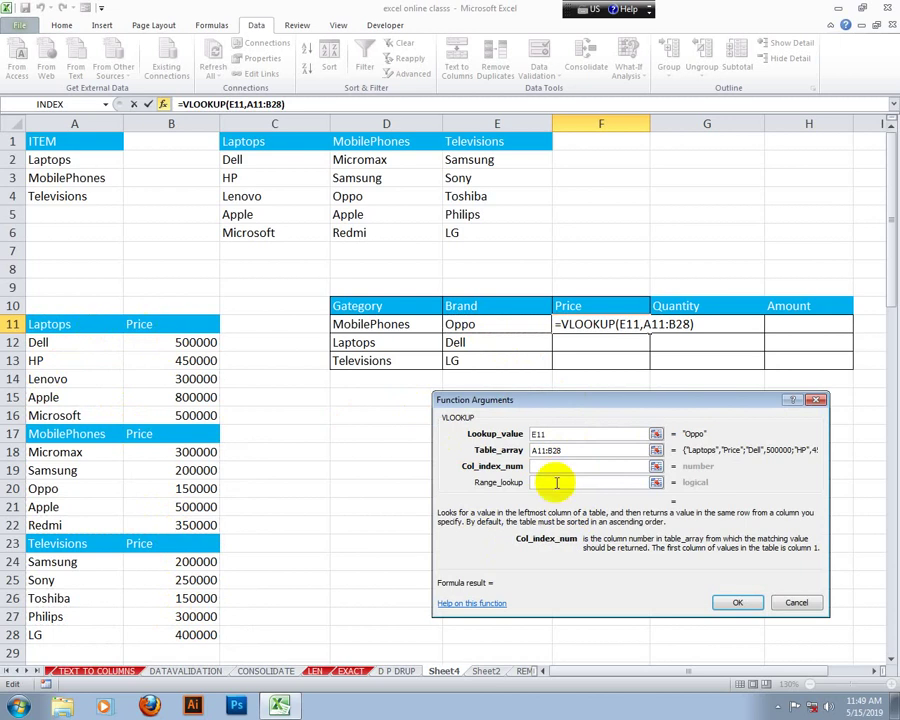
{"action": "type", "text": "2"}
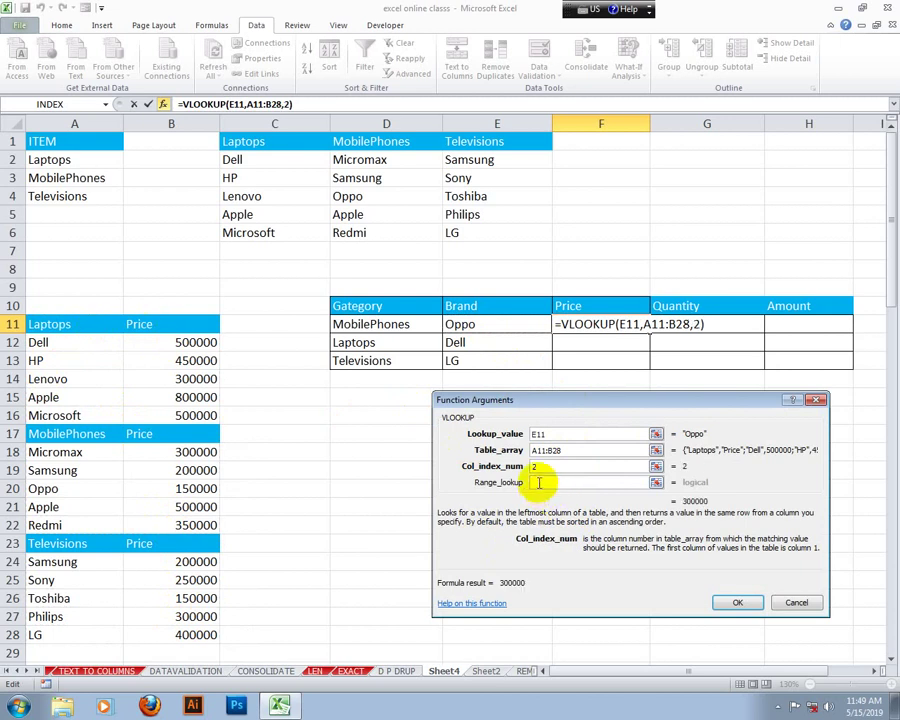
{"action": "left_click", "coordinate": [538, 482]}
{"action": "type", "text": "0"}
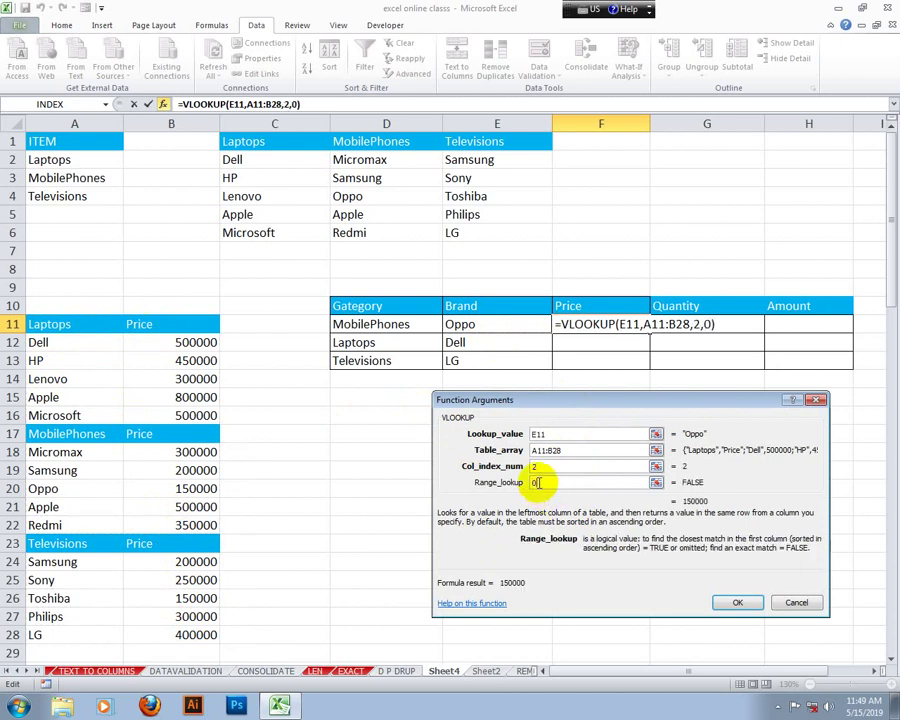
{"action": "left_click_drag", "start_coordinate": [578, 400], "coordinate": [624, 388]}
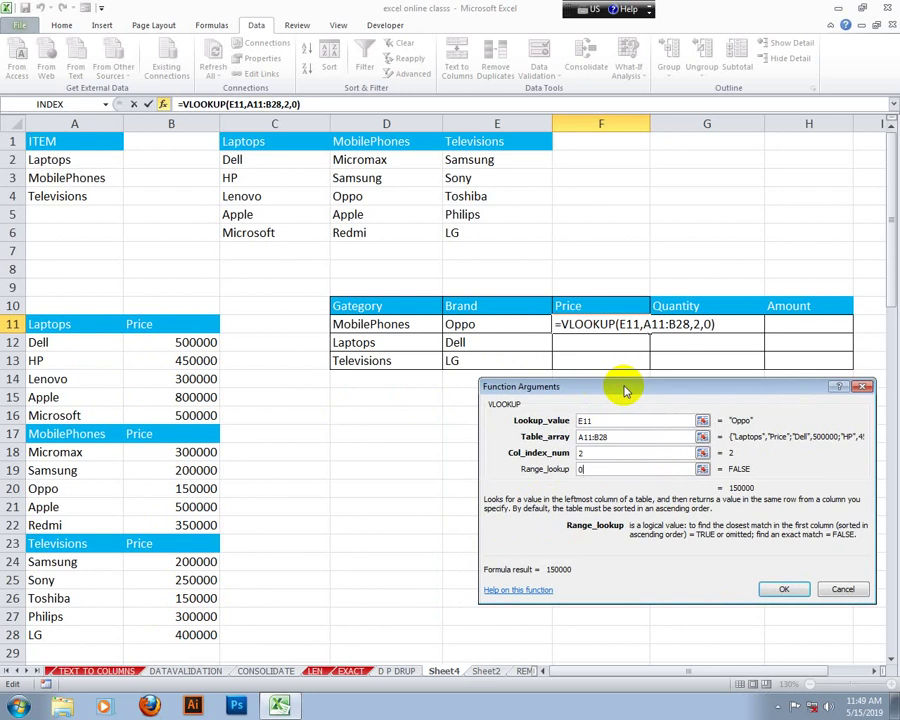
{"action": "key", "text": "Return"}
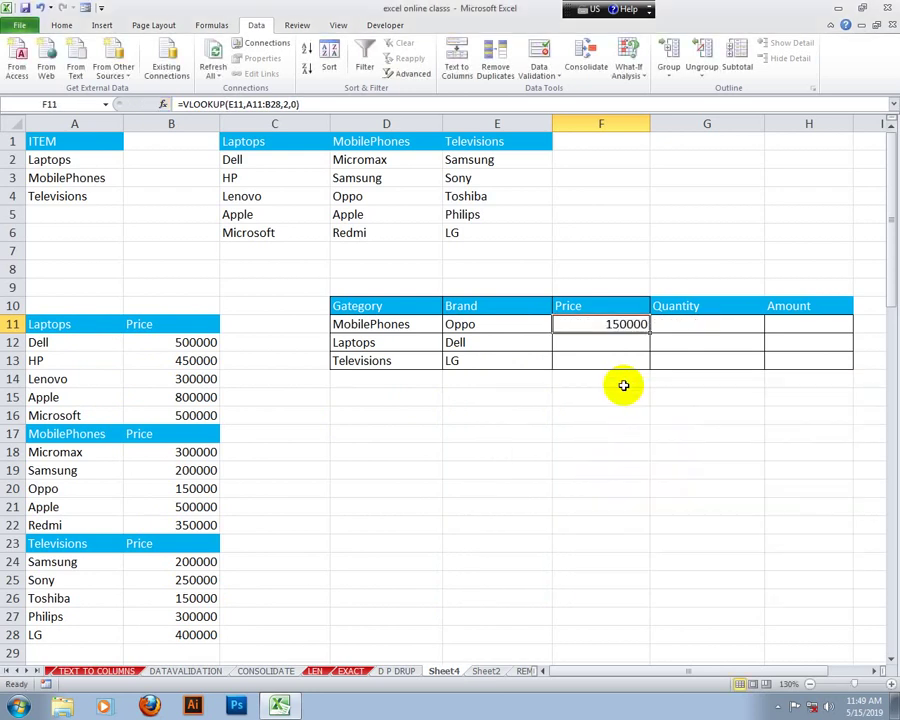
- Pick Samsung, then Redmi, from E11's Brand drop-down and confirm F11 shows 350000
{"action": "left_click", "coordinate": [518, 323]}
{"action": "left_click", "coordinate": [558, 326]}
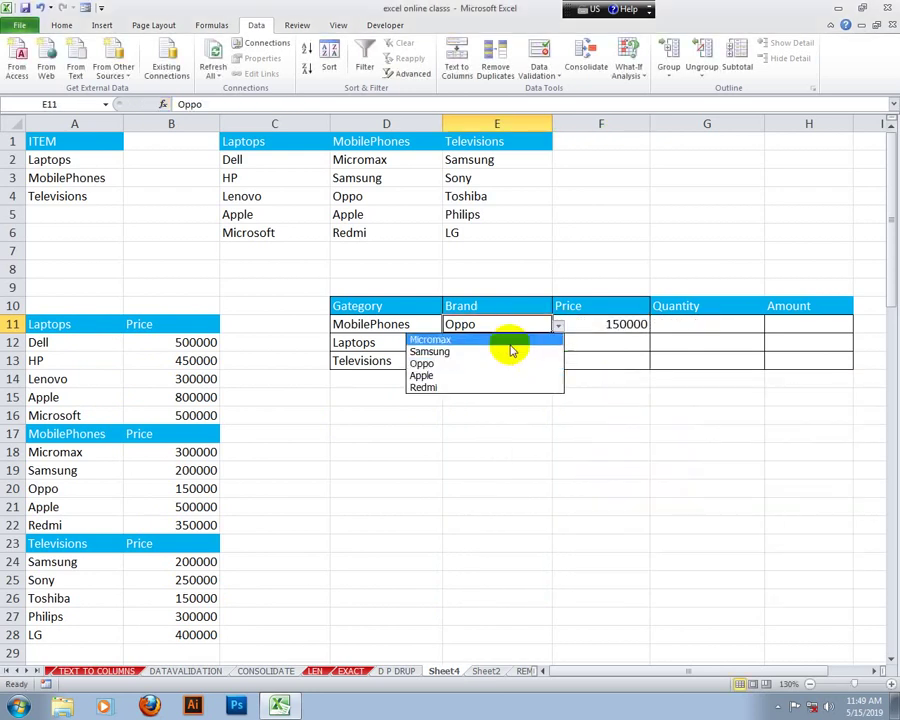
{"action": "left_click", "coordinate": [634, 322]}
{"action": "left_click", "coordinate": [638, 323]}
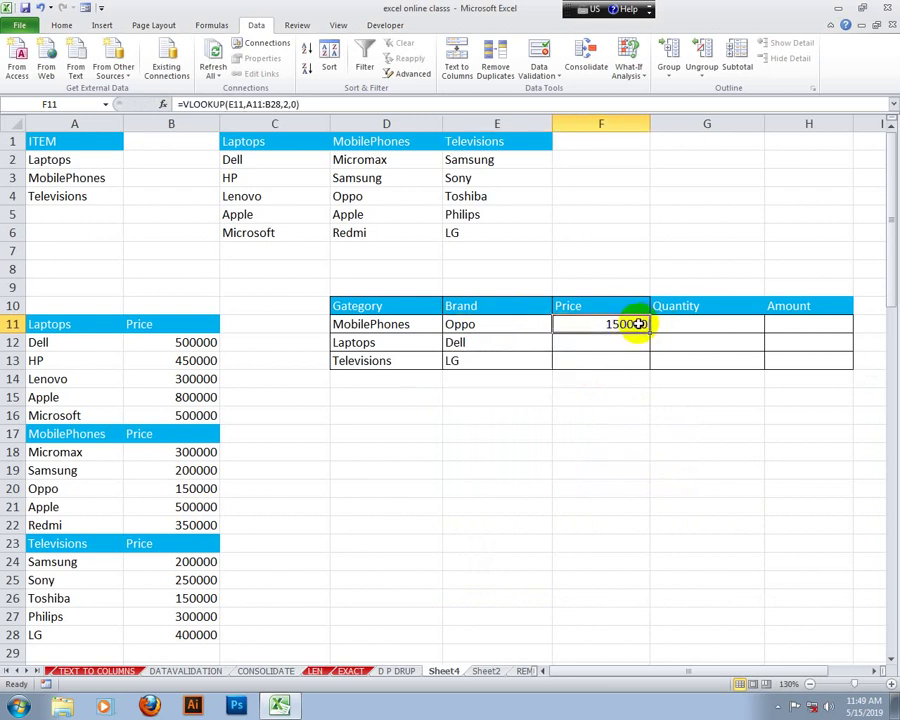
{"action": "left_click", "coordinate": [528, 323]}
{"action": "left_click", "coordinate": [558, 326]}
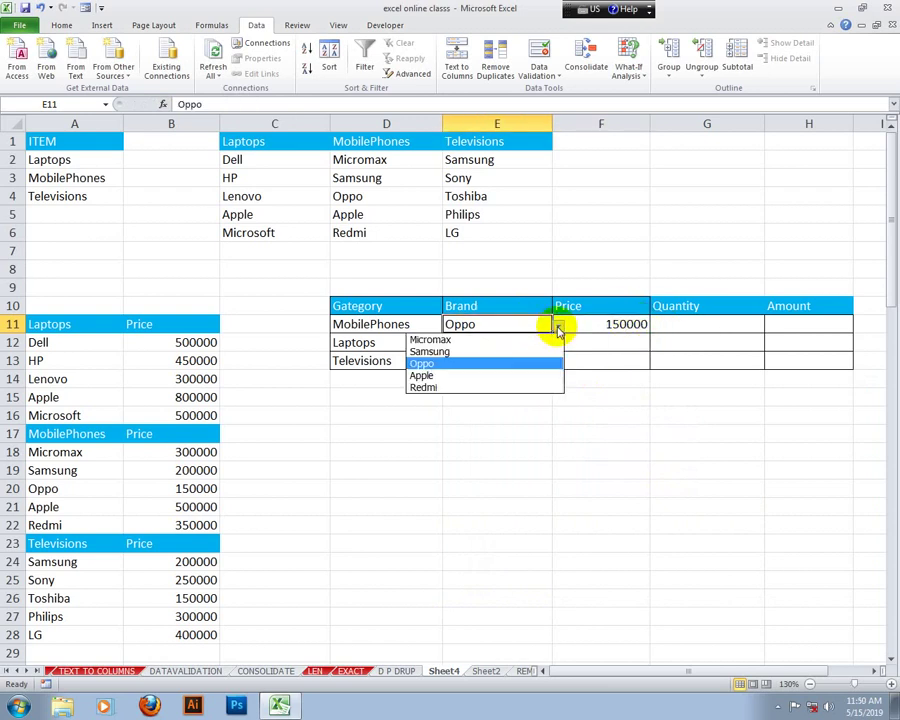
{"action": "left_click", "coordinate": [472, 352]}
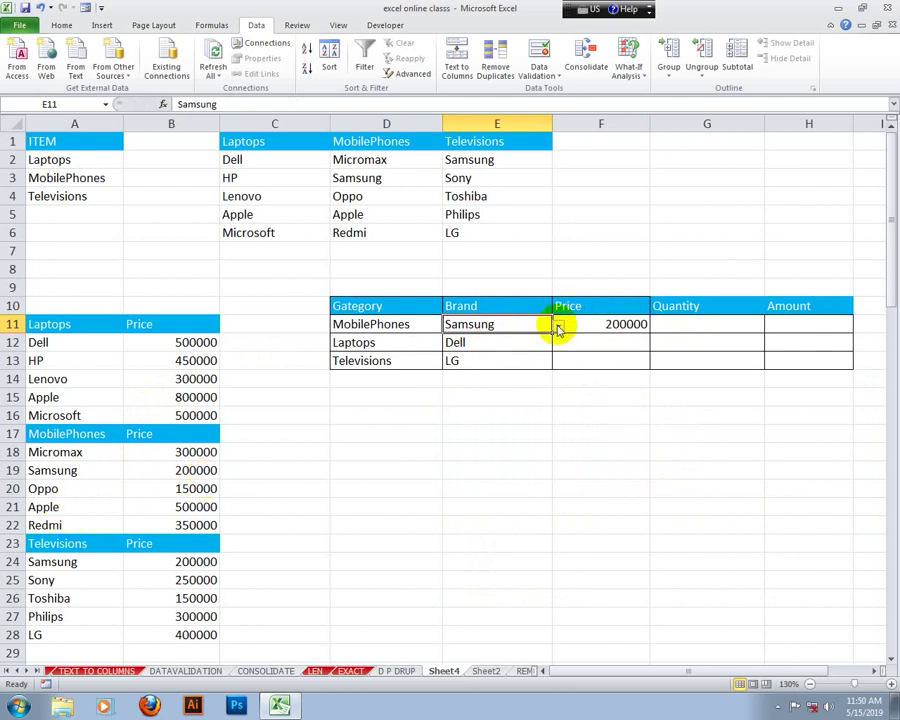
{"action": "left_click", "coordinate": [558, 326]}
{"action": "left_click", "coordinate": [494, 387]}
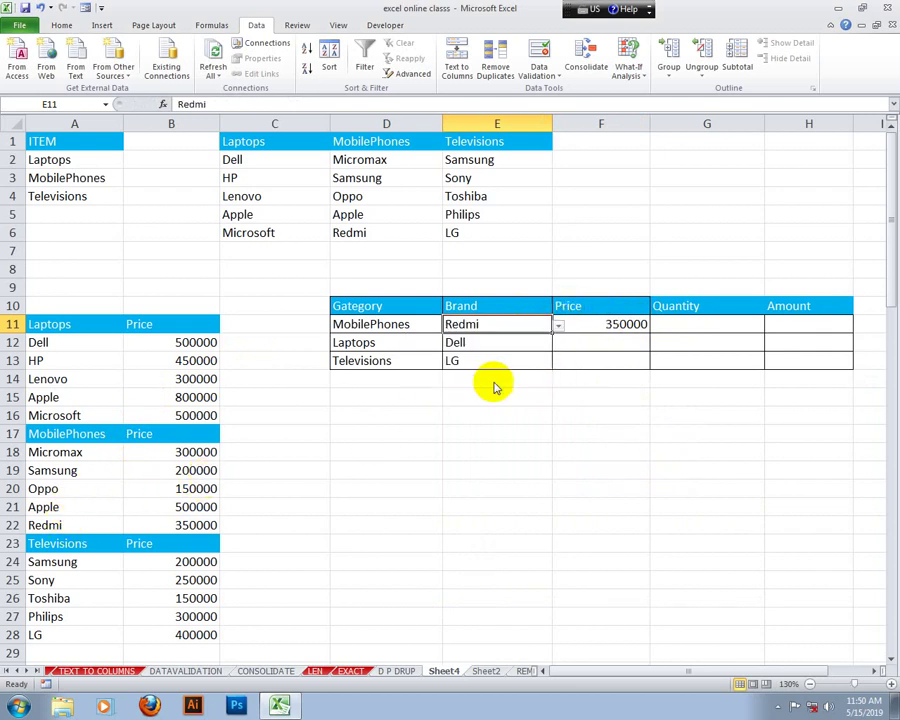
{"action": "left_click", "coordinate": [598, 325]}
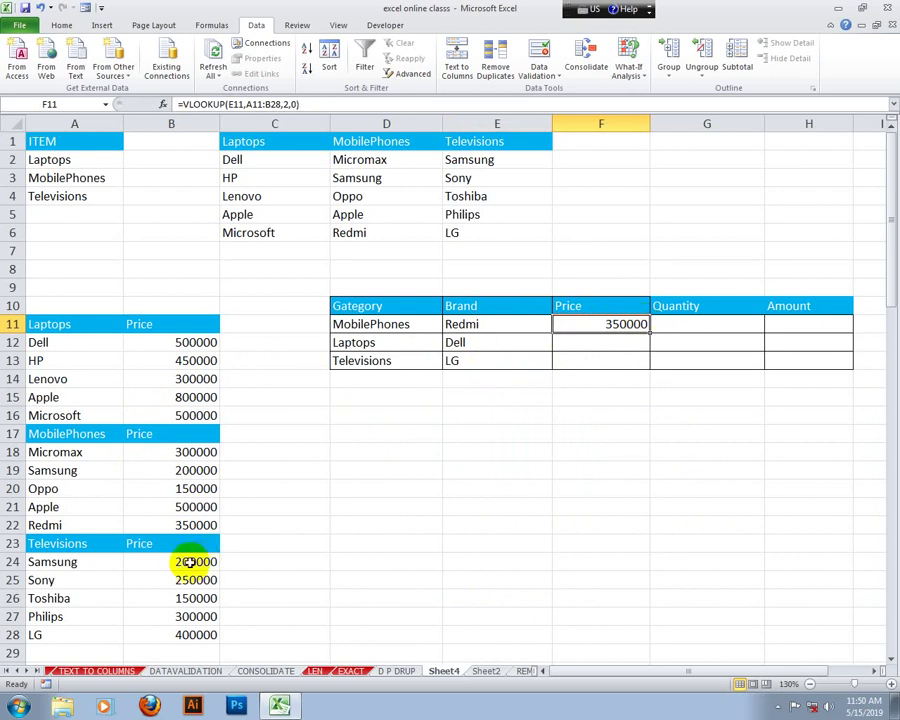
{"action": "left_click", "coordinate": [622, 340]}
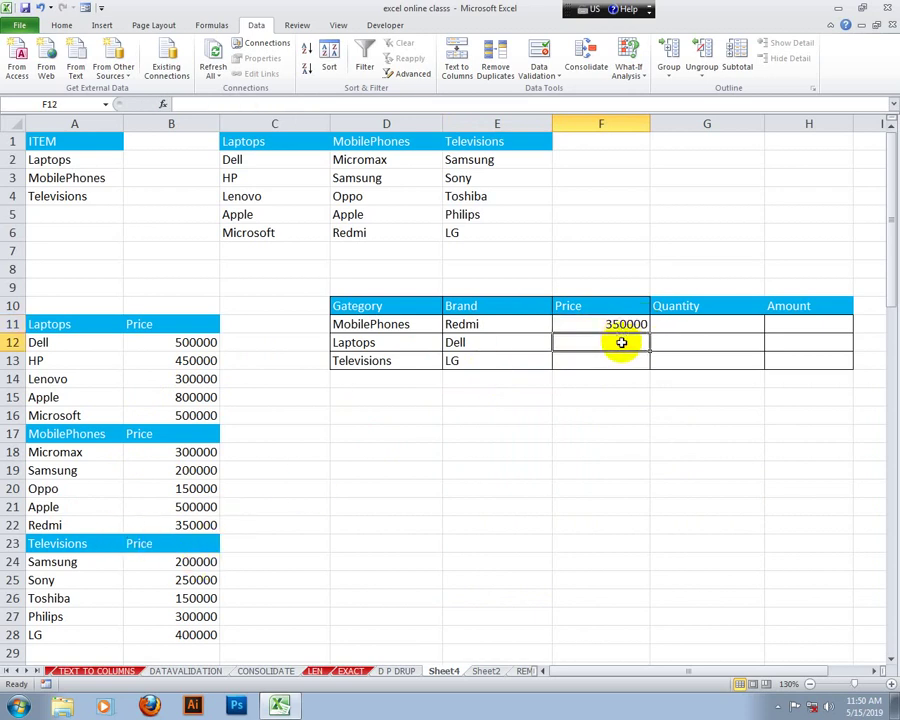
{"action": "left_click", "coordinate": [644, 331]}
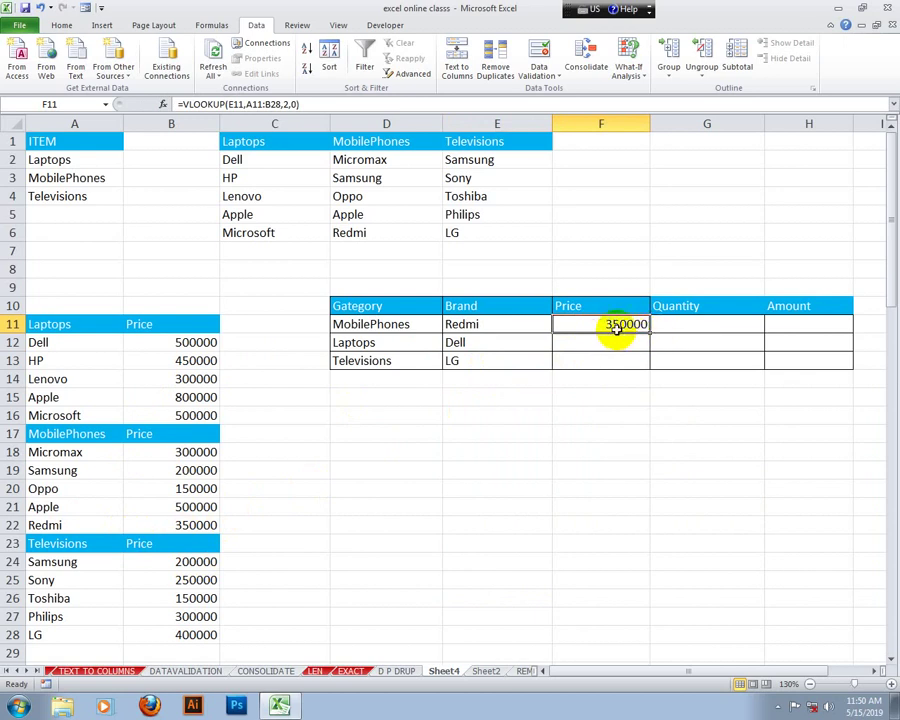
- Change F11's formula to =VLOOKUP($E11,$A$11:$B$28,2,0) using F4
{"action": "double_click", "coordinate": [624, 330]}
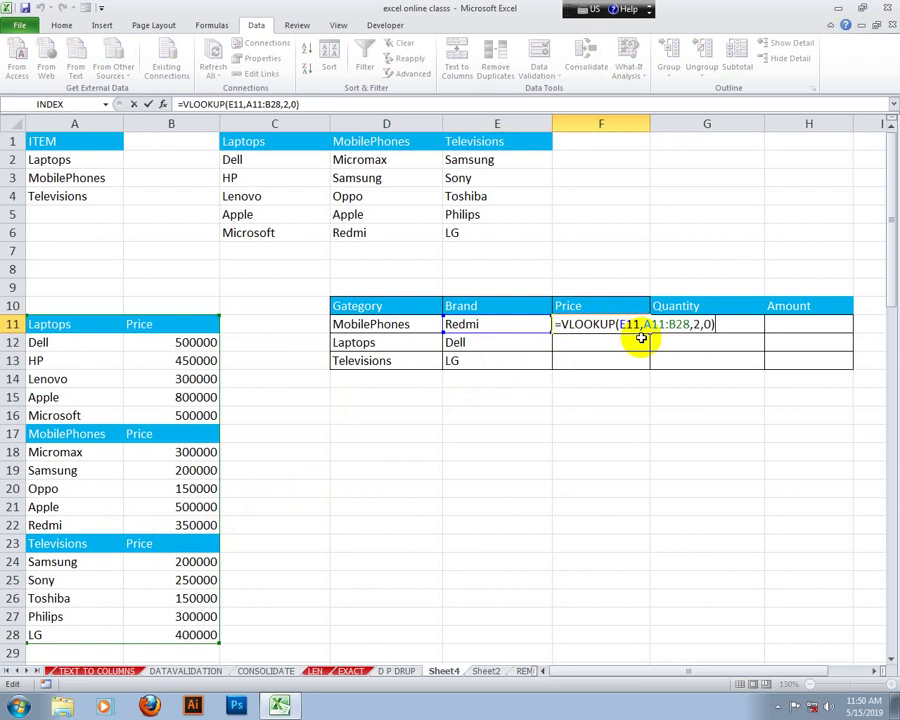
{"action": "double_click", "coordinate": [624, 325]}
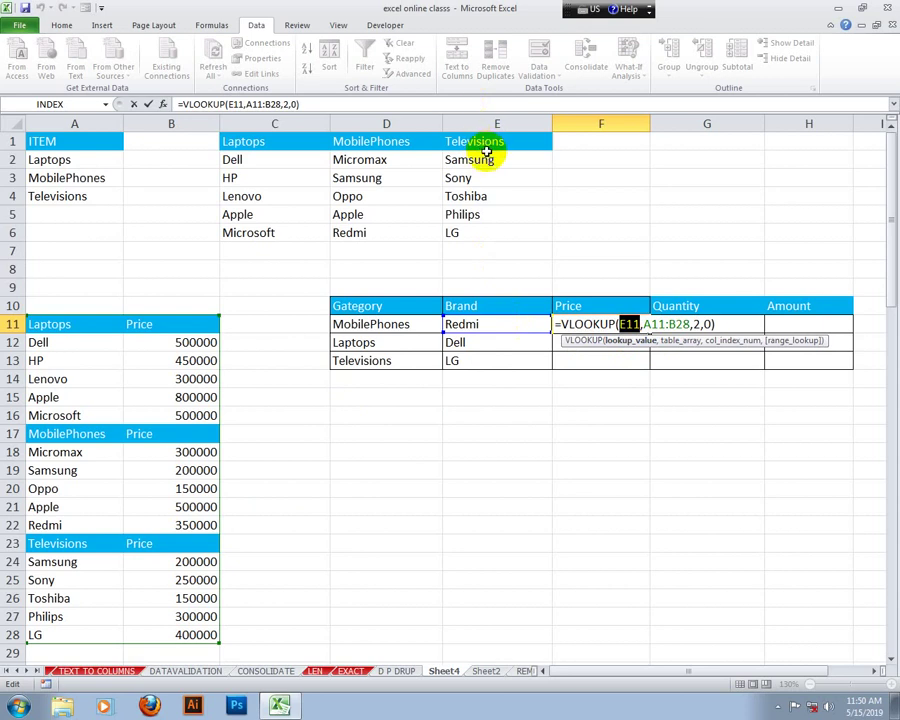
{"action": "key", "text": "F4"}
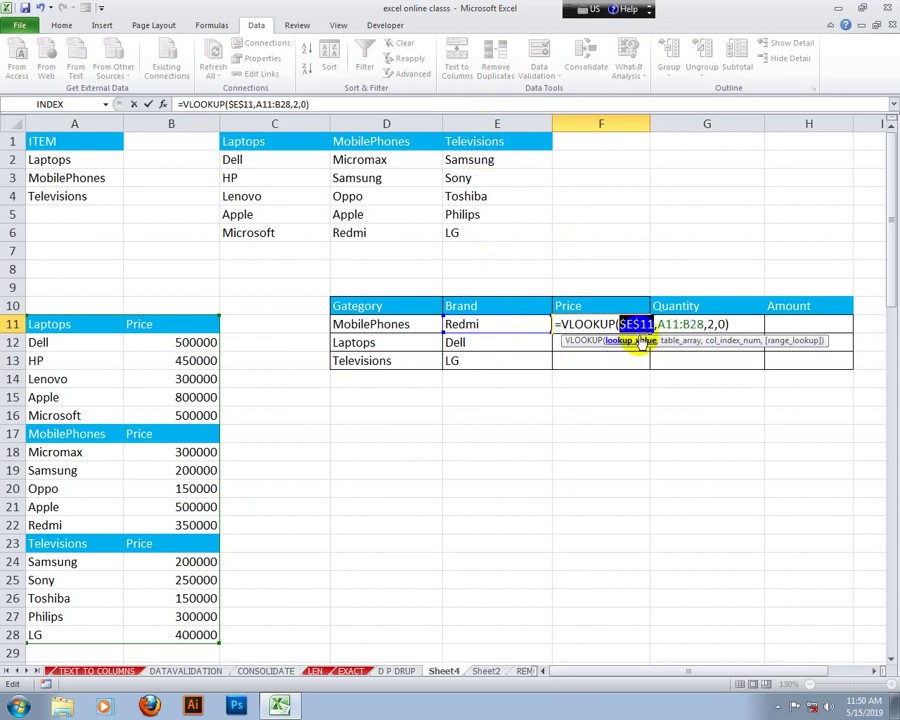
{"action": "key", "text": "F4"}
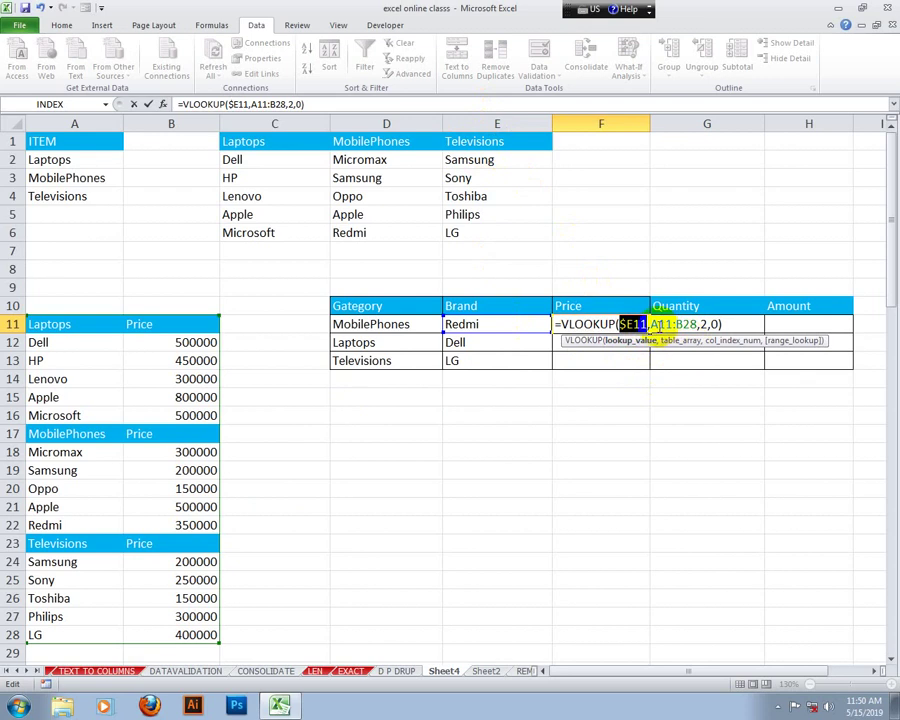
{"action": "left_click_drag", "start_coordinate": [651, 324], "coordinate": [697, 324]}
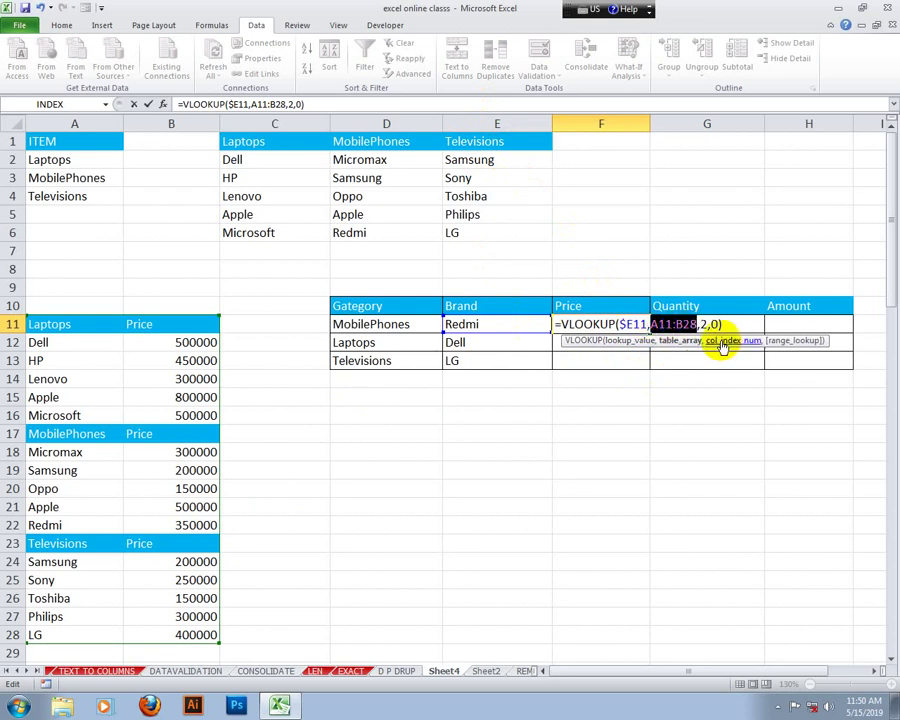
{"action": "key", "text": "F4"}
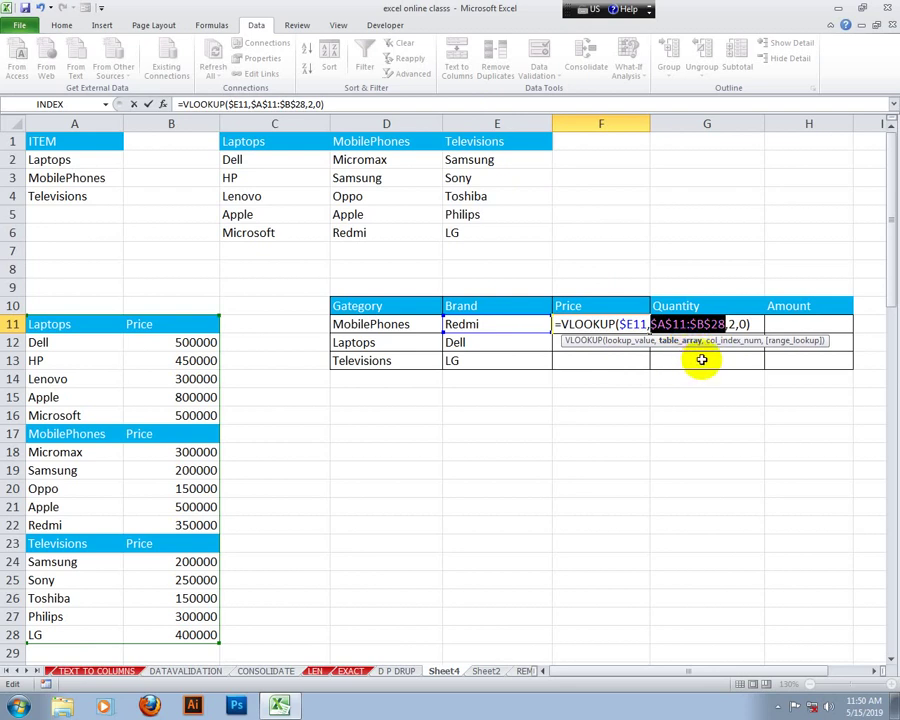
{"action": "key", "text": "Return"}
- Fill the Price formula down to F13, giving 500000 and 400000
{"action": "left_click", "coordinate": [590, 322]}
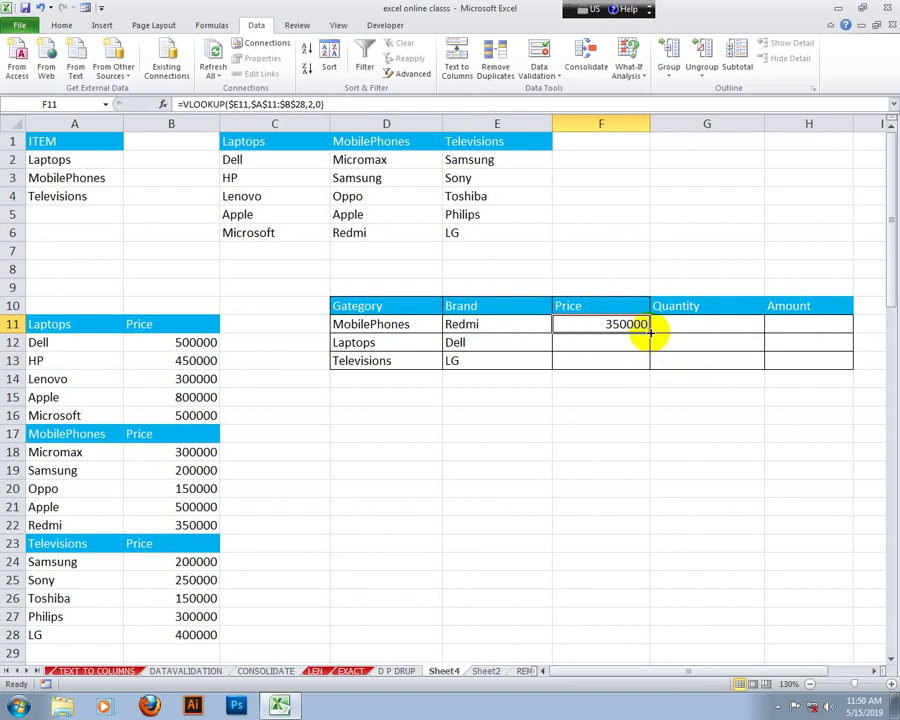
{"action": "left_click_drag", "start_coordinate": [650, 333], "coordinate": [650, 362]}
{"action": "left_click", "coordinate": [715, 377]}
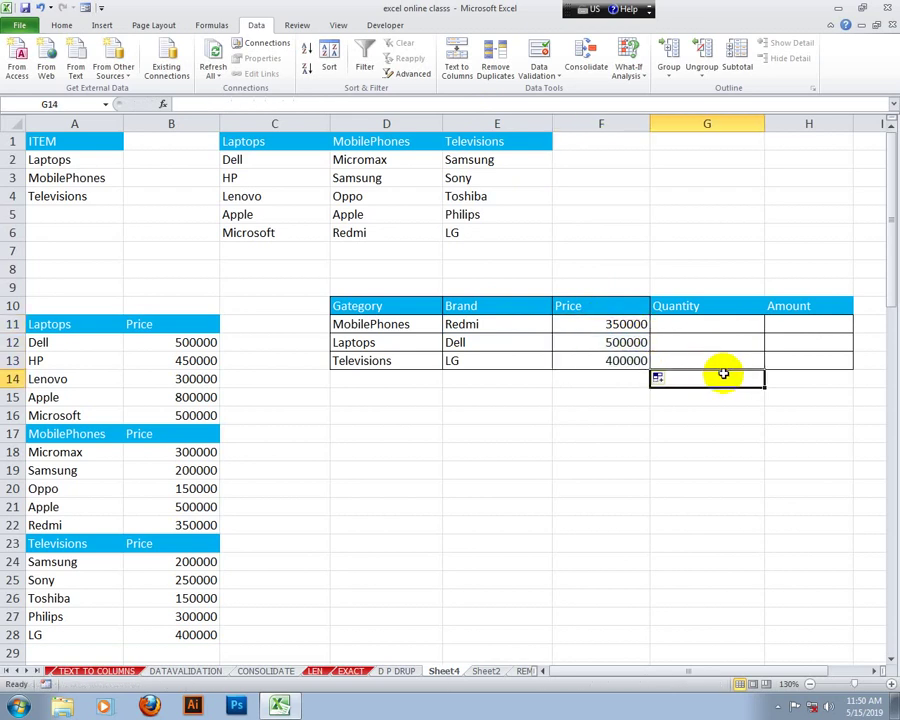
- Compare row 12's copied price formula with Dell's listed laptop price of 500000
{"action": "left_click", "coordinate": [480, 342]}
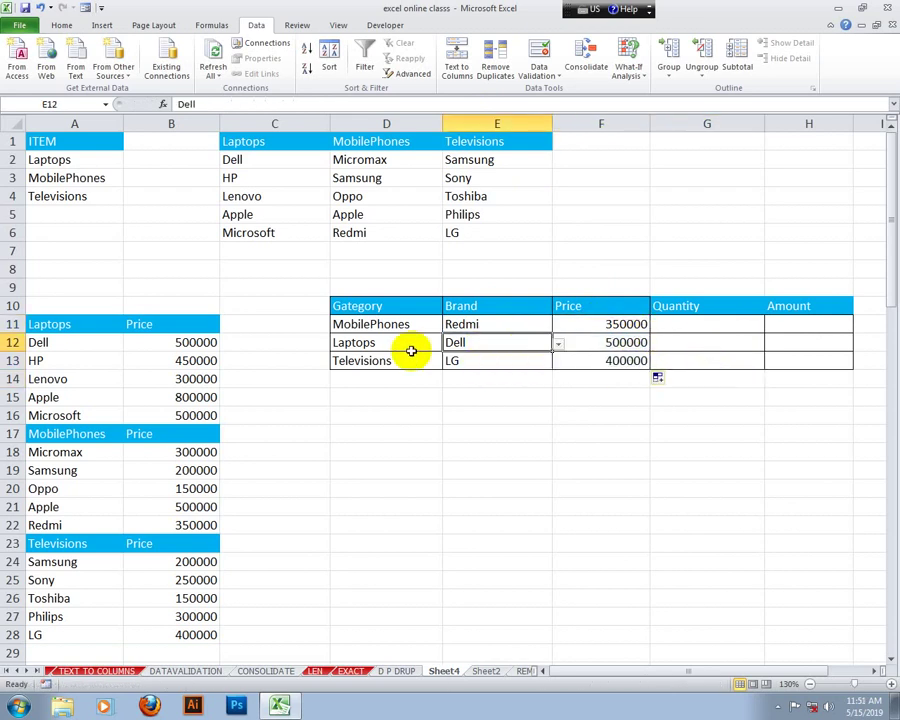
{"action": "left_click", "coordinate": [630, 343]}
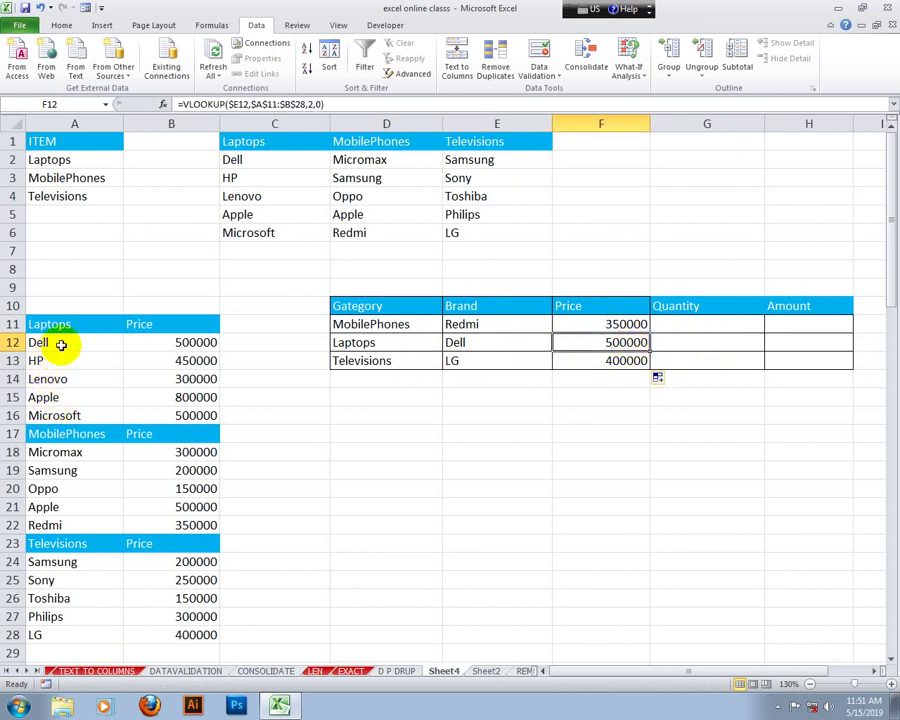
{"action": "left_click", "coordinate": [70, 343]}
{"action": "left_click", "coordinate": [170, 343]}
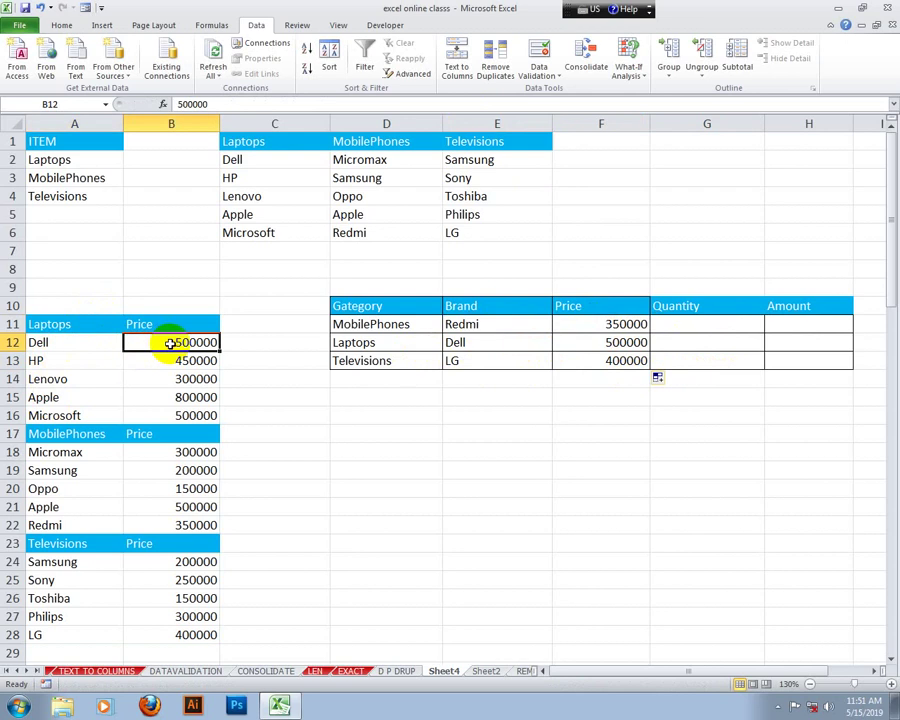
{"action": "left_click", "coordinate": [406, 341]}
- Choose Apple in E12's Brand drop-down and confirm 800000 matches Apple's listed price
{"action": "left_click", "coordinate": [472, 343]}
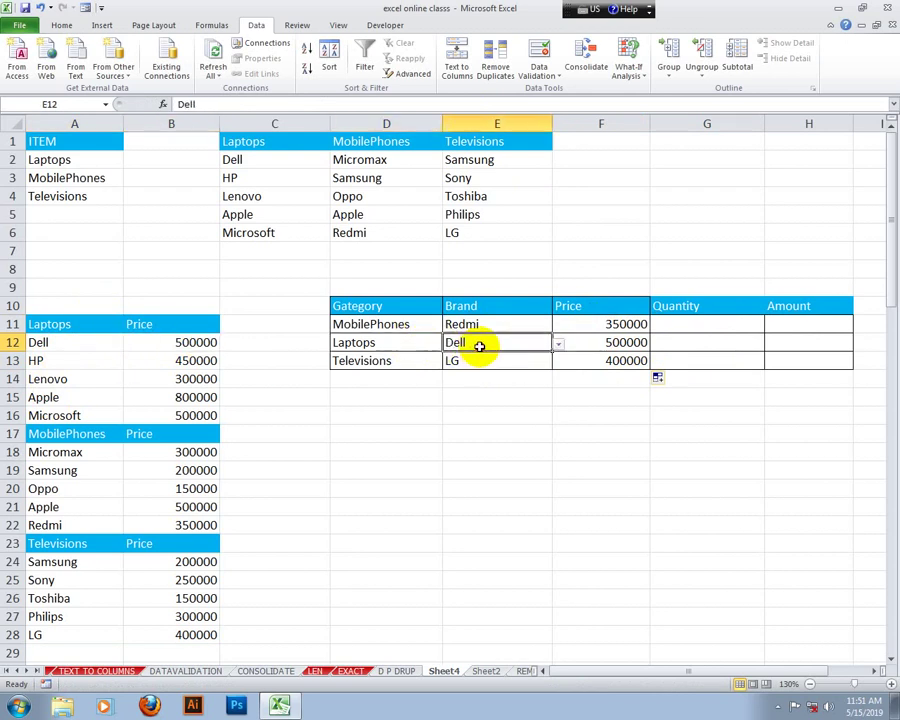
{"action": "left_click", "coordinate": [557, 343]}
{"action": "left_click", "coordinate": [446, 393]}
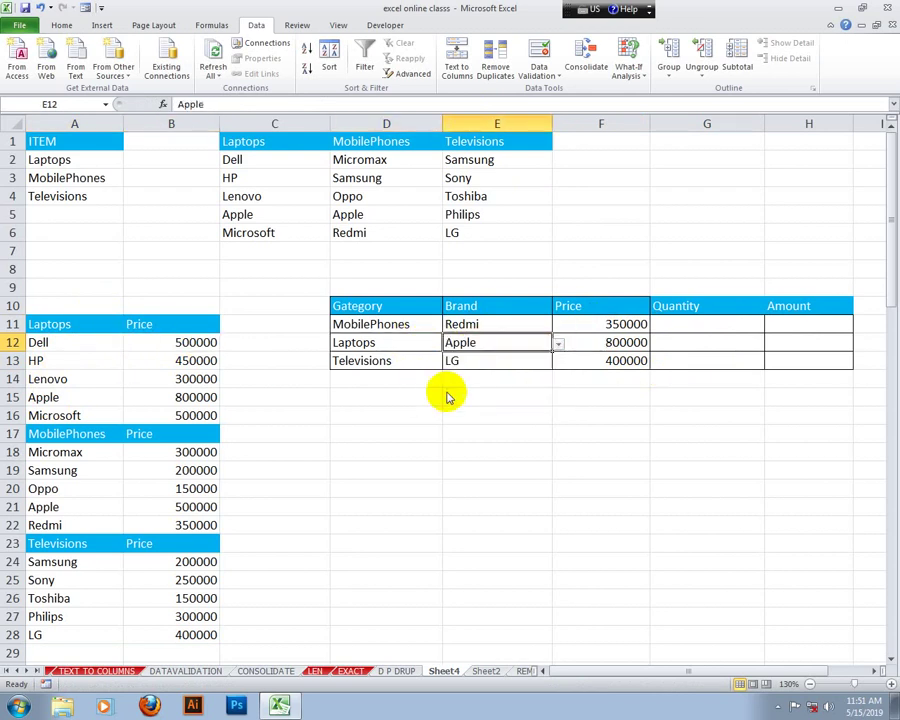
{"action": "left_click", "coordinate": [605, 343]}
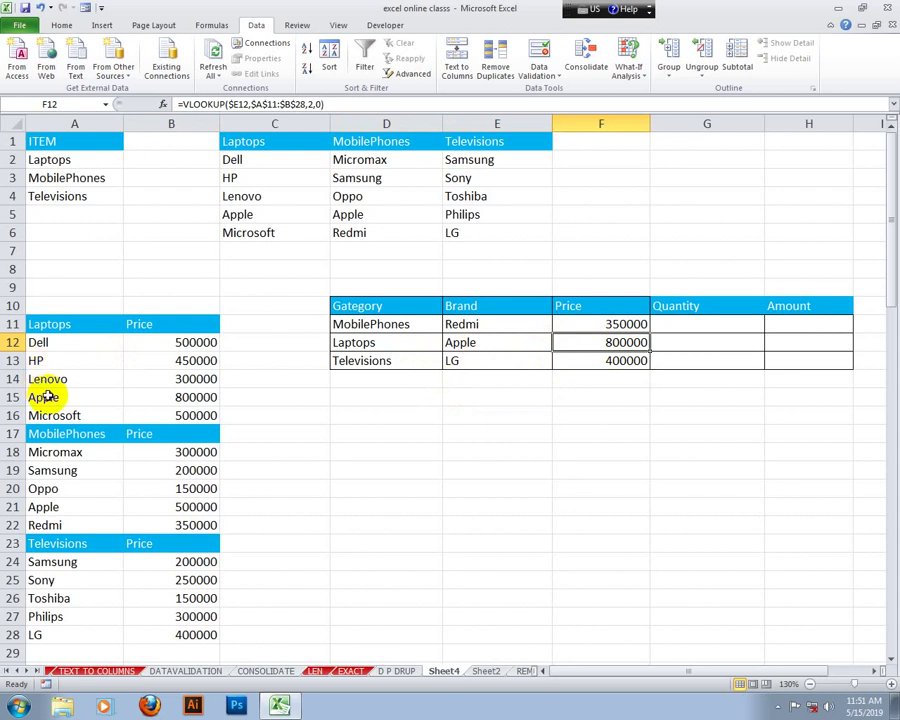
{"action": "left_click", "coordinate": [181, 397]}
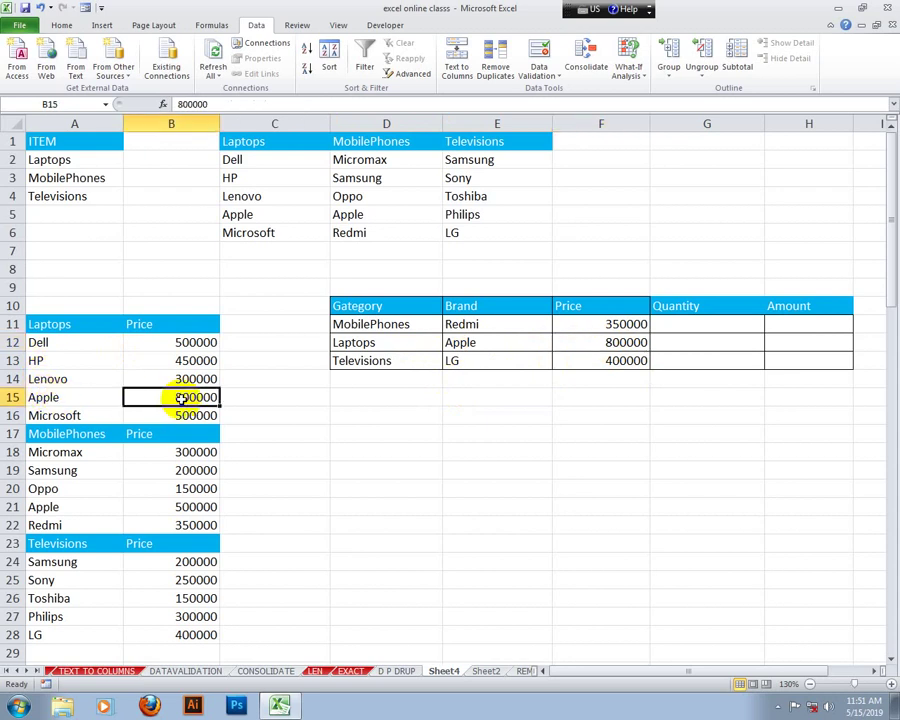
- Review the first order's brand and price formula, ending on Amount cell H11
{"action": "left_click", "coordinate": [711, 319]}
{"action": "left_click", "coordinate": [613, 327]}
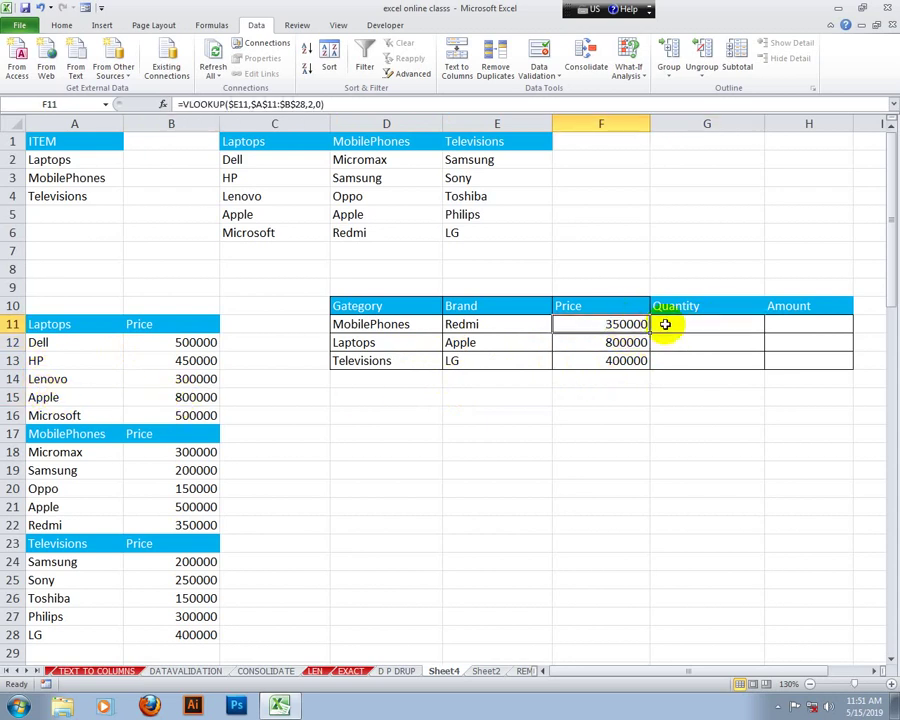
{"action": "left_click", "coordinate": [700, 325]}
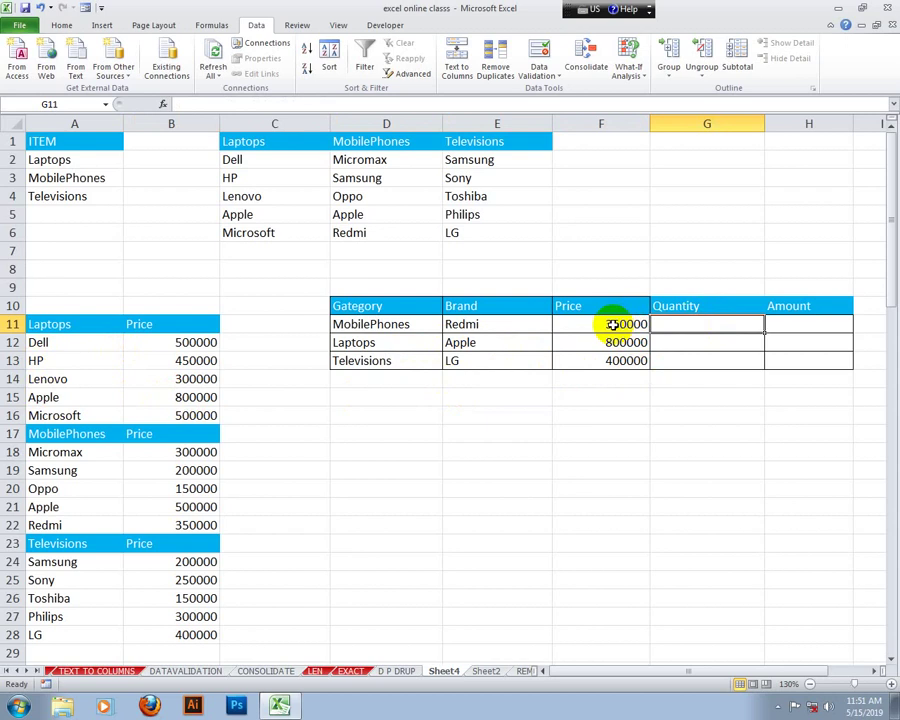
{"action": "left_click", "coordinate": [479, 326]}
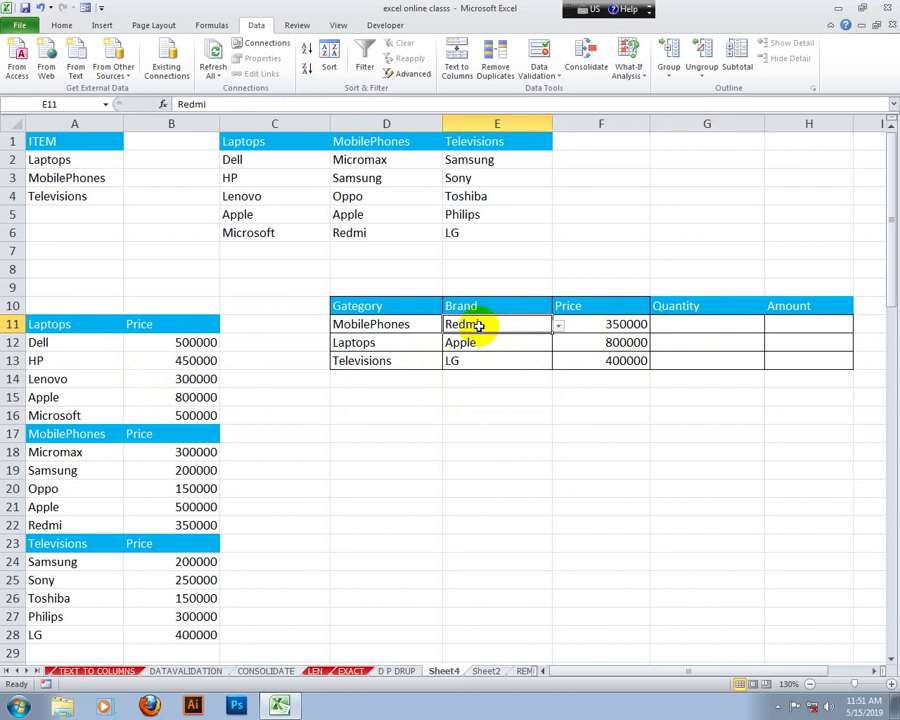
{"action": "left_click", "coordinate": [614, 330]}
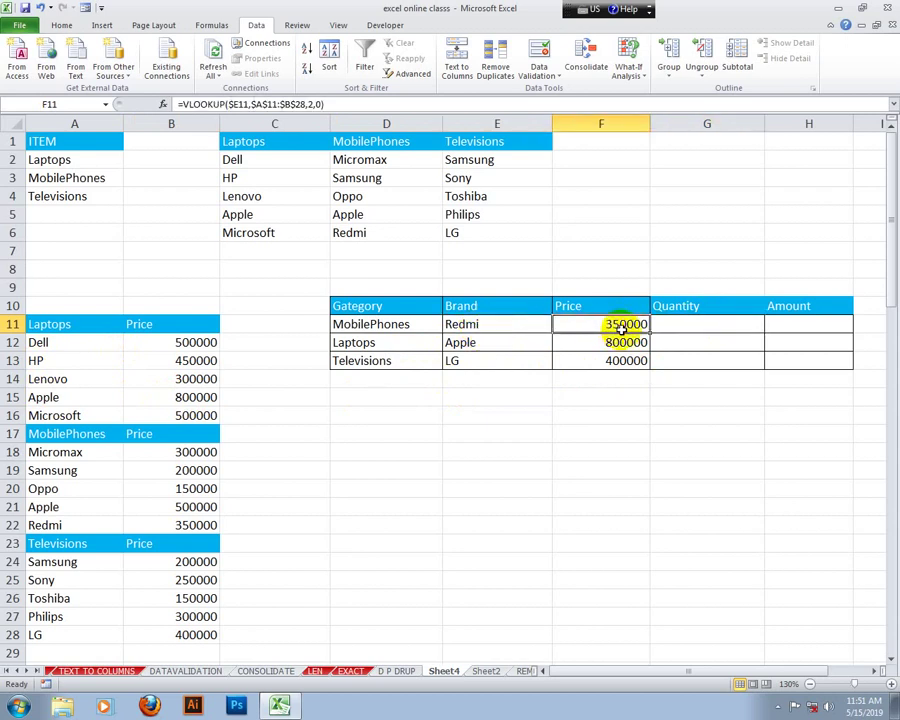
{"action": "left_click", "coordinate": [678, 326]}
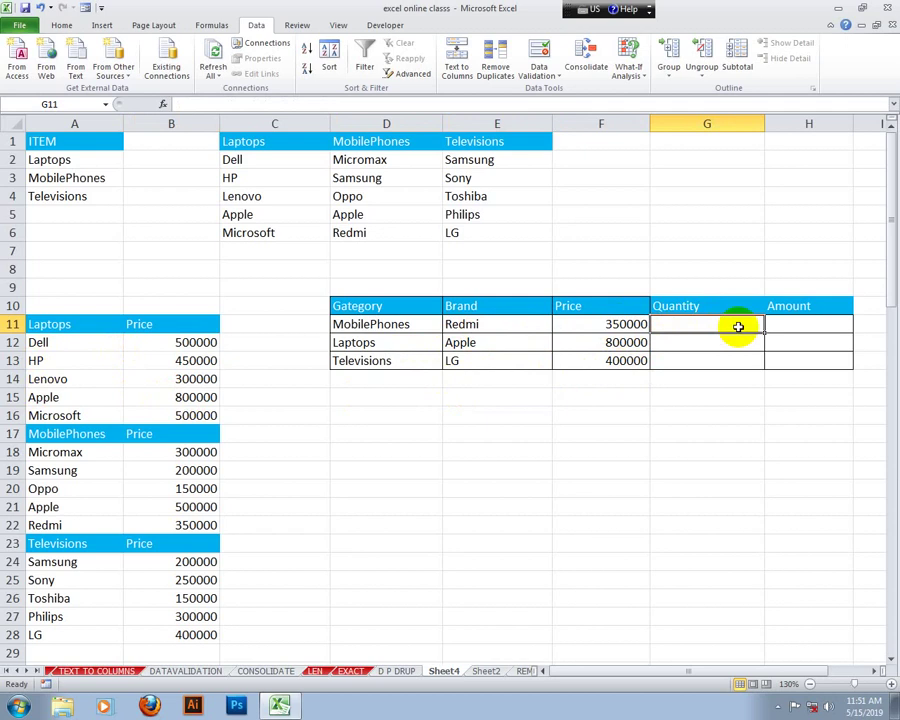
{"action": "left_click", "coordinate": [793, 328]}
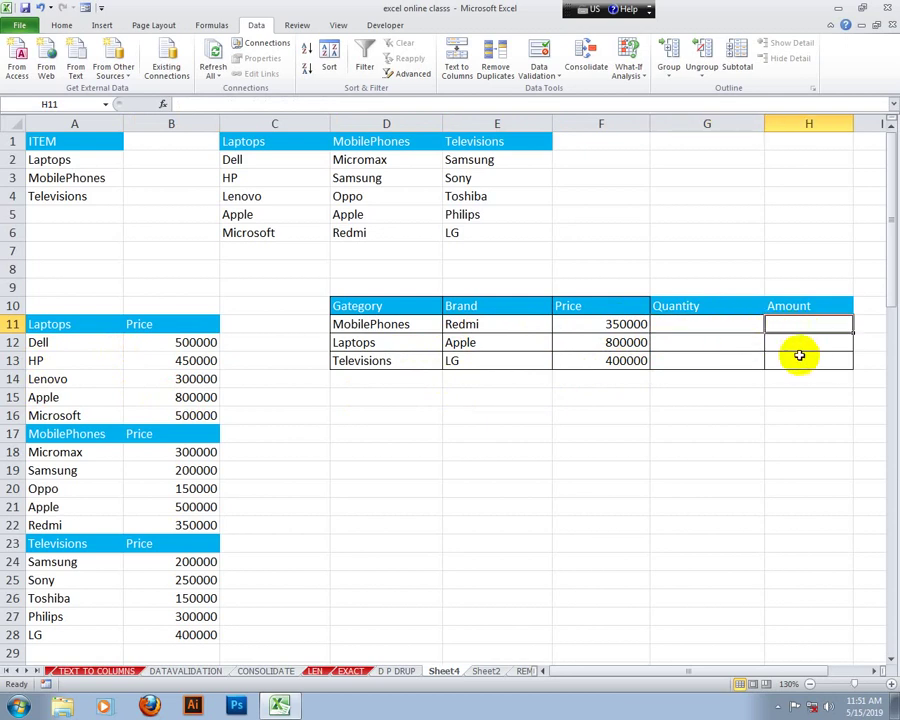
- Enter =F11*G11 in H11 and fill the Amount formula down to H13
{"action": "type", "text": "="}
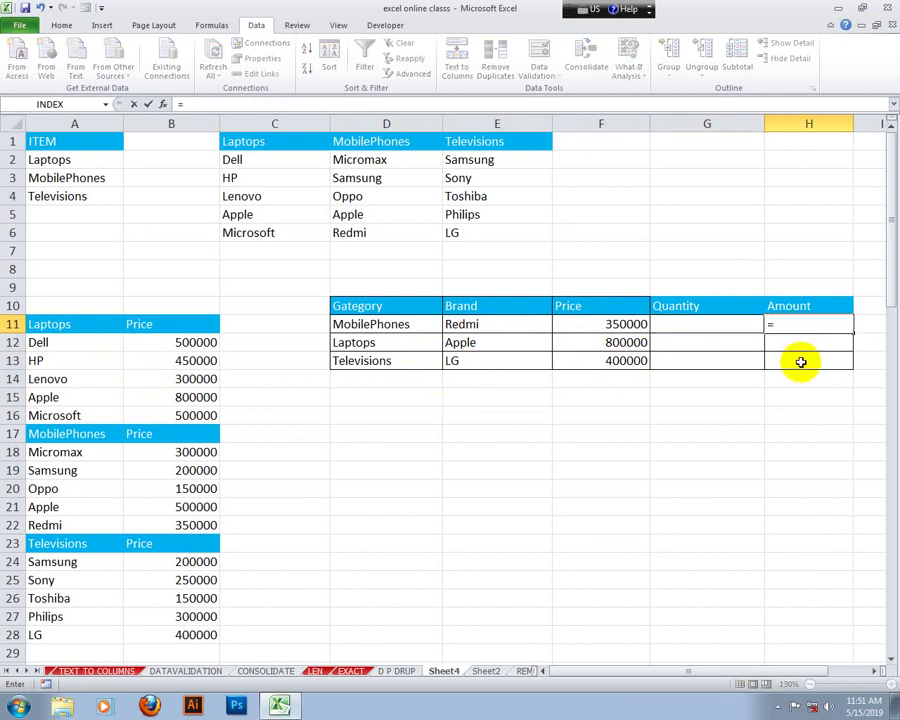
{"action": "left_click", "coordinate": [624, 324]}
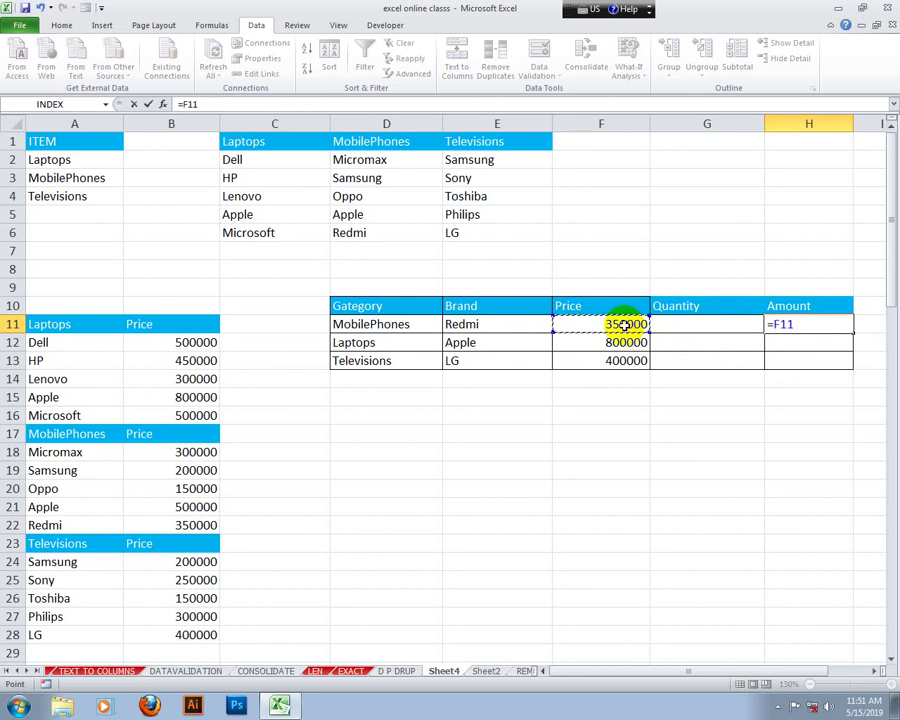
{"action": "left_click", "coordinate": [708, 322]}
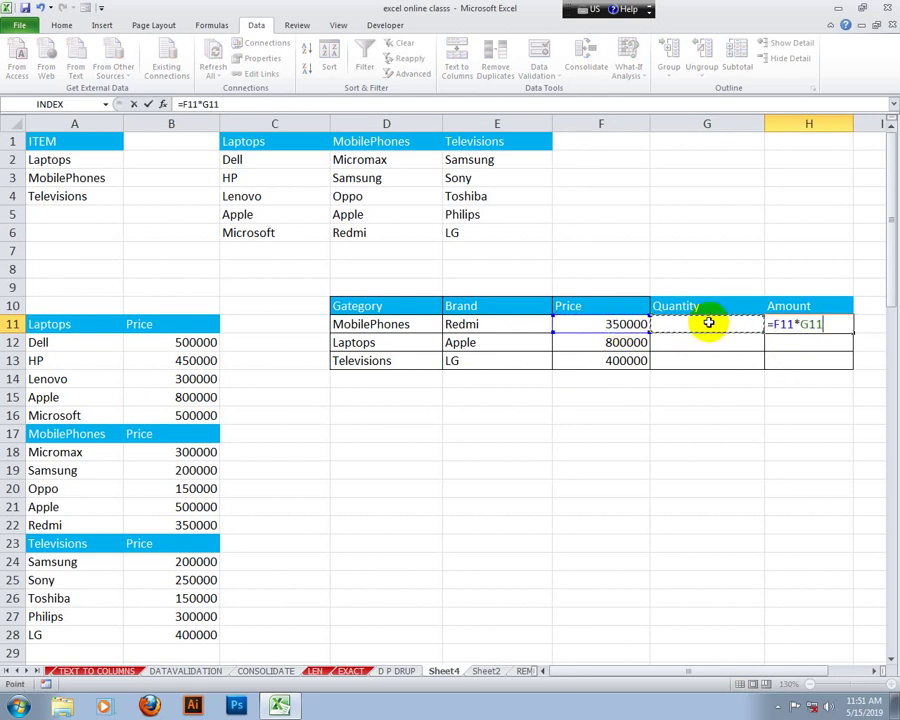
{"action": "key", "text": "Return"}
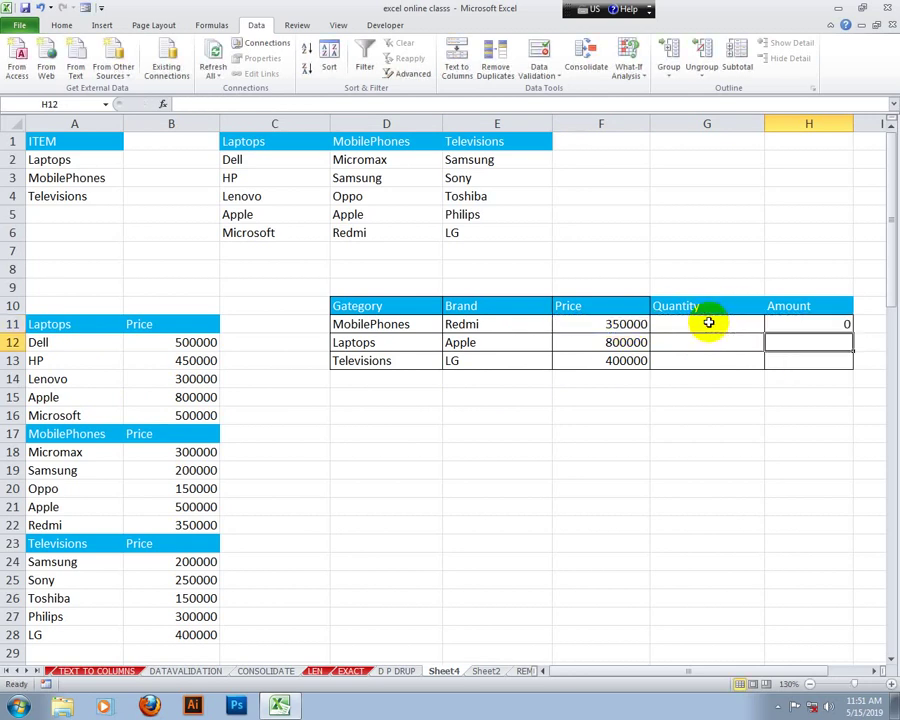
{"action": "left_click", "coordinate": [808, 326]}
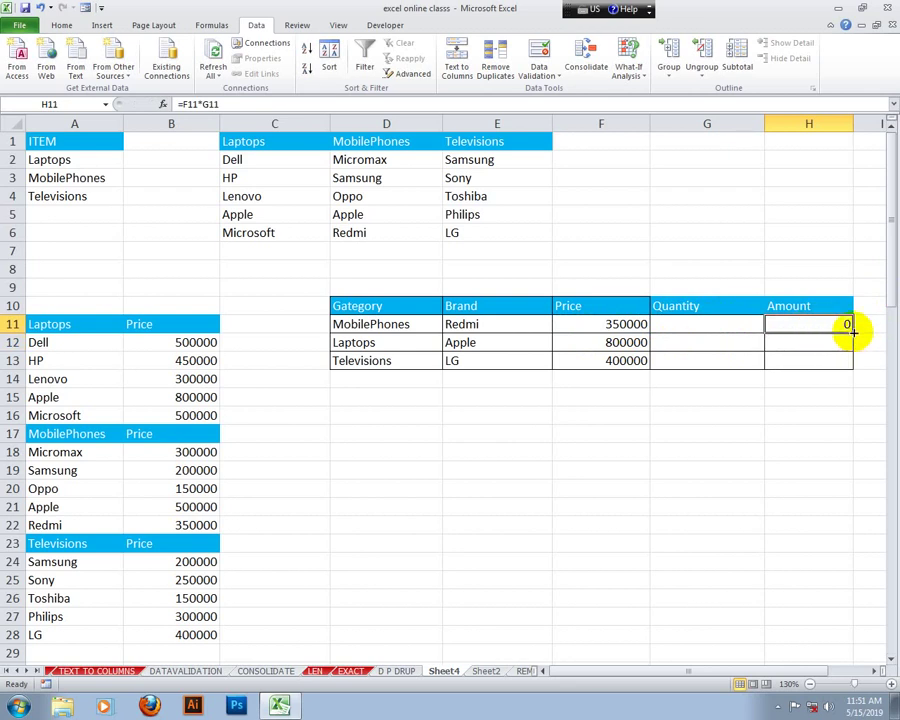
{"action": "left_click_drag", "start_coordinate": [852, 331], "coordinate": [850, 366]}
- Enter quantity 1 in G11, briefly testing 2, and fill it down to G13 with Ctrl+D
{"action": "left_click", "coordinate": [727, 326]}
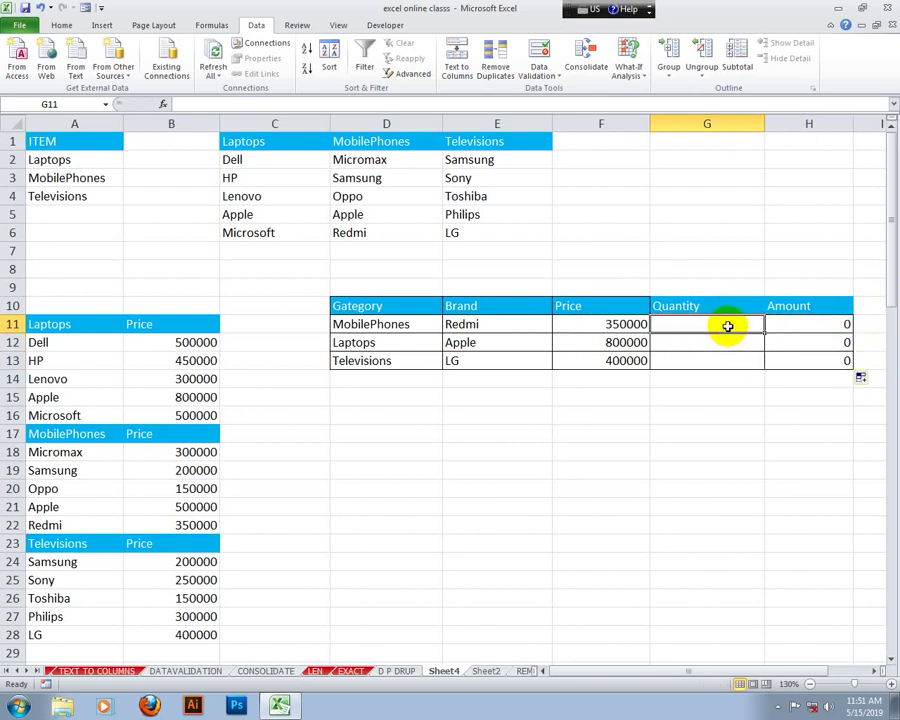
{"action": "type", "text": "1"}
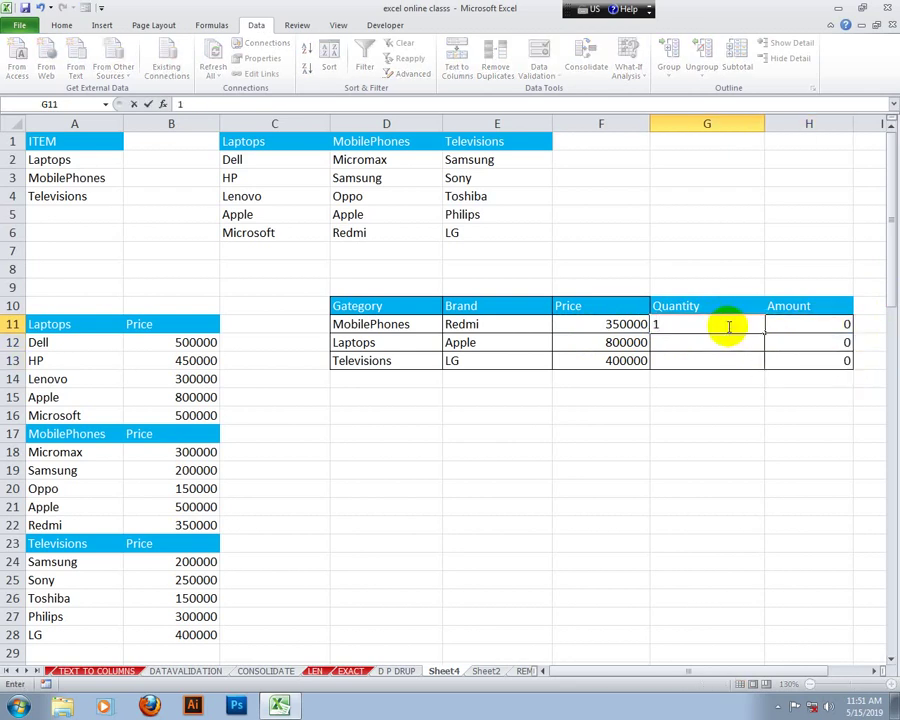
{"action": "key", "text": "Return"}
{"action": "left_click", "coordinate": [727, 326]}
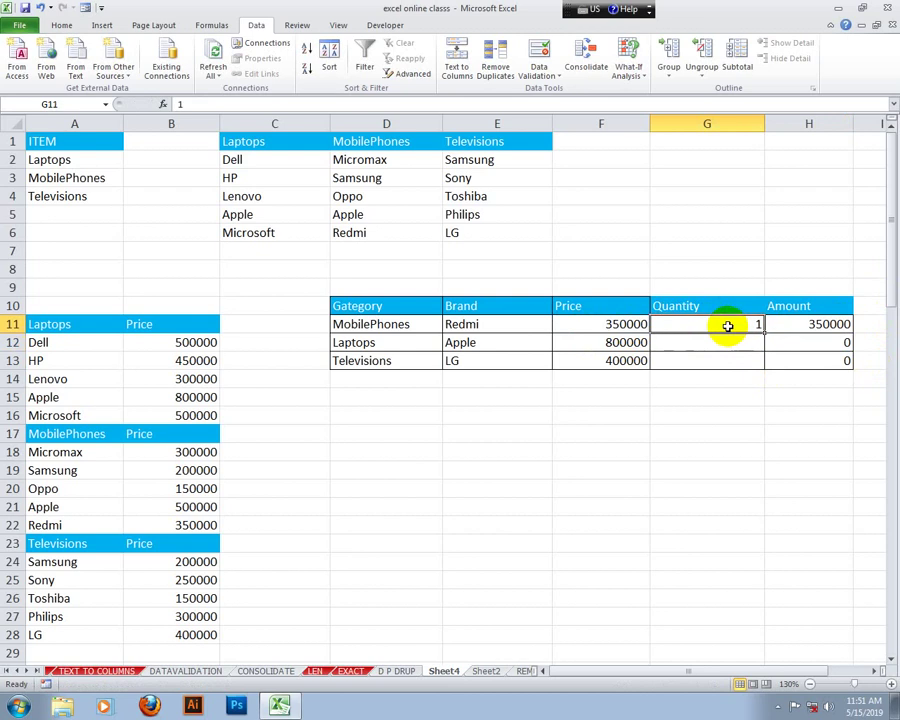
{"action": "type", "text": "2"}
{"action": "key", "text": "Return"}
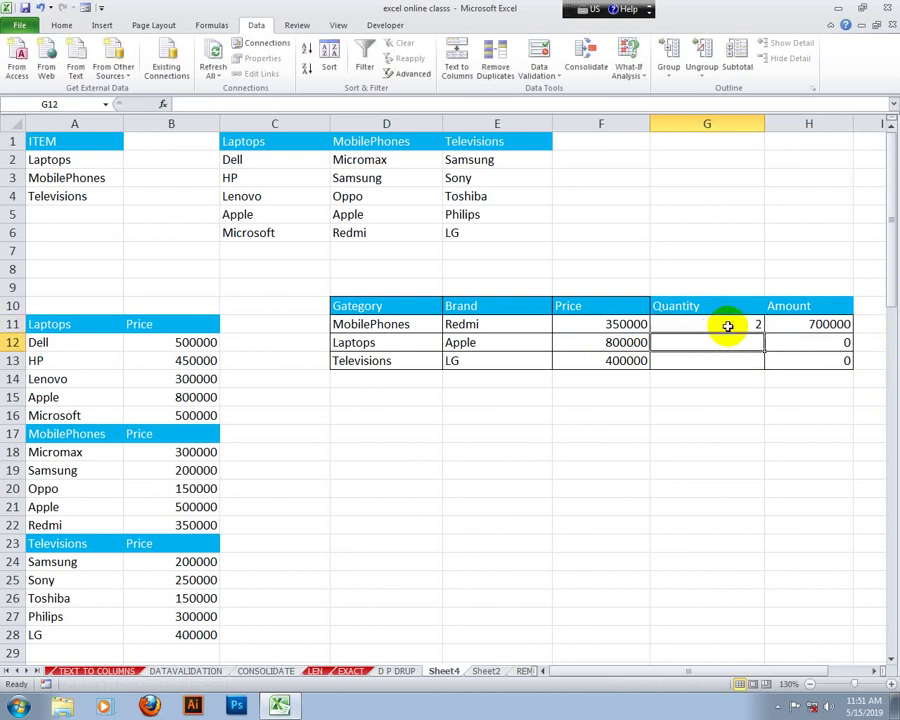
{"action": "left_click", "coordinate": [727, 326]}
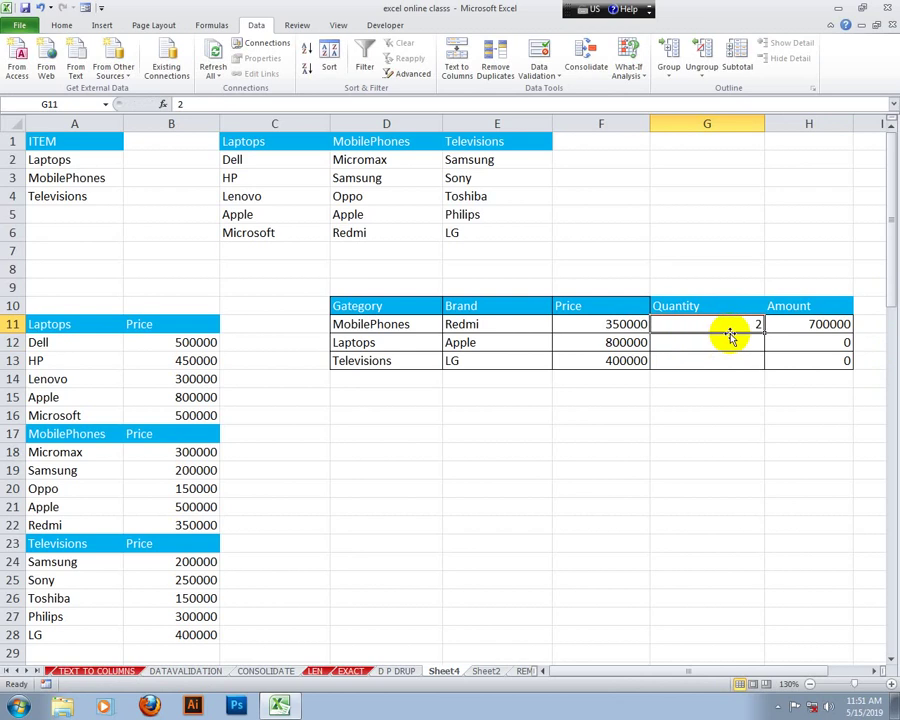
{"action": "type", "text": "1"}
{"action": "key", "text": "Return"}
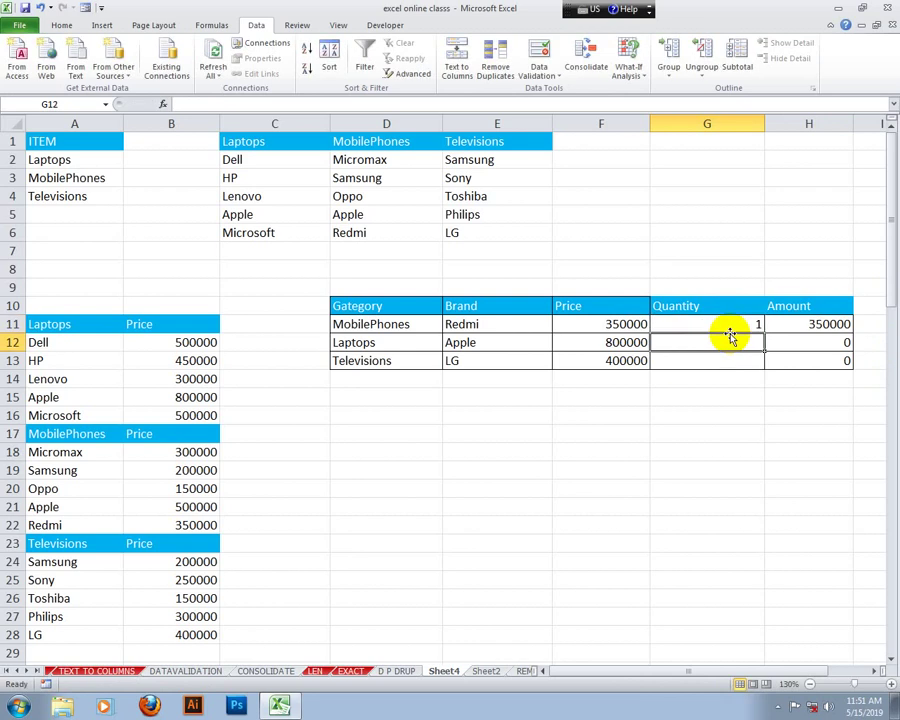
{"action": "left_click", "coordinate": [731, 320]}
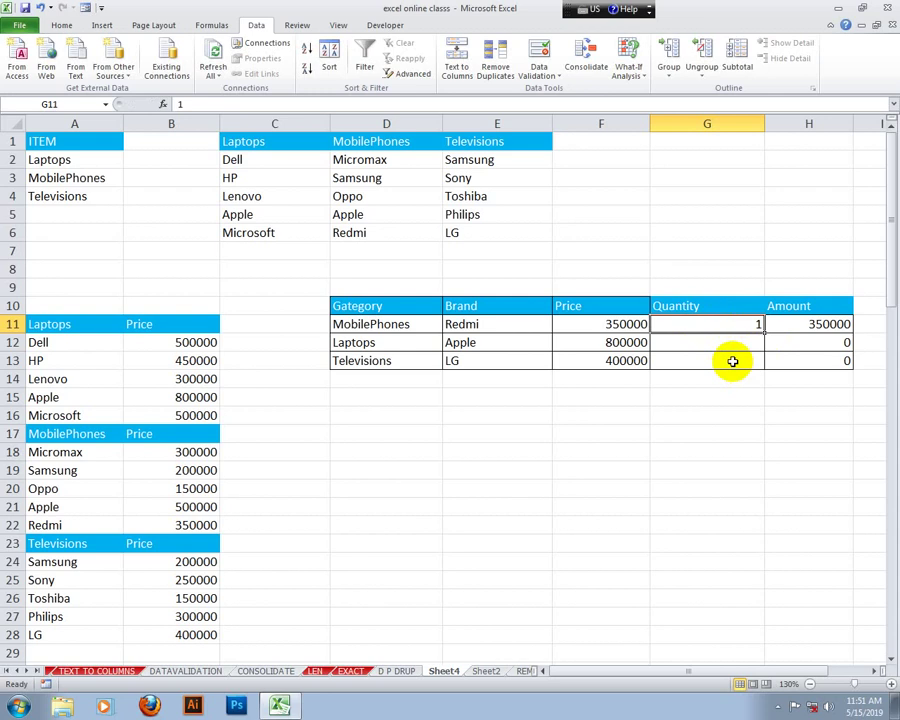
{"action": "left_click_drag", "start_coordinate": [731, 324], "coordinate": [732, 361]}
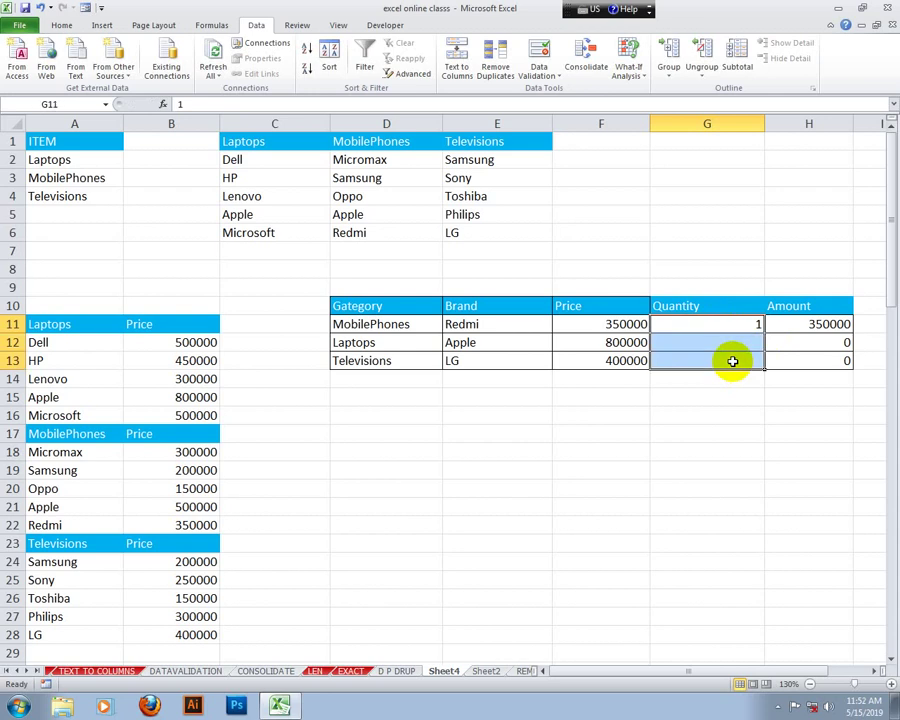
{"action": "key", "text": "ctrl+d"}
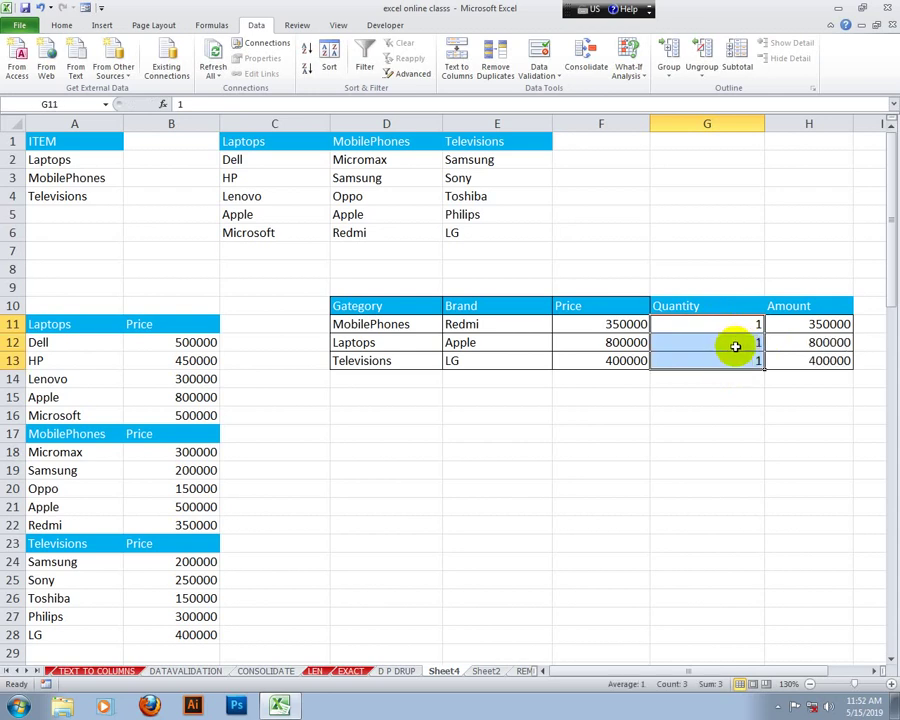
- Check the last row's Amount formula and open D13's category drop-down
{"action": "left_click", "coordinate": [740, 361]}
{"action": "left_click", "coordinate": [818, 364]}
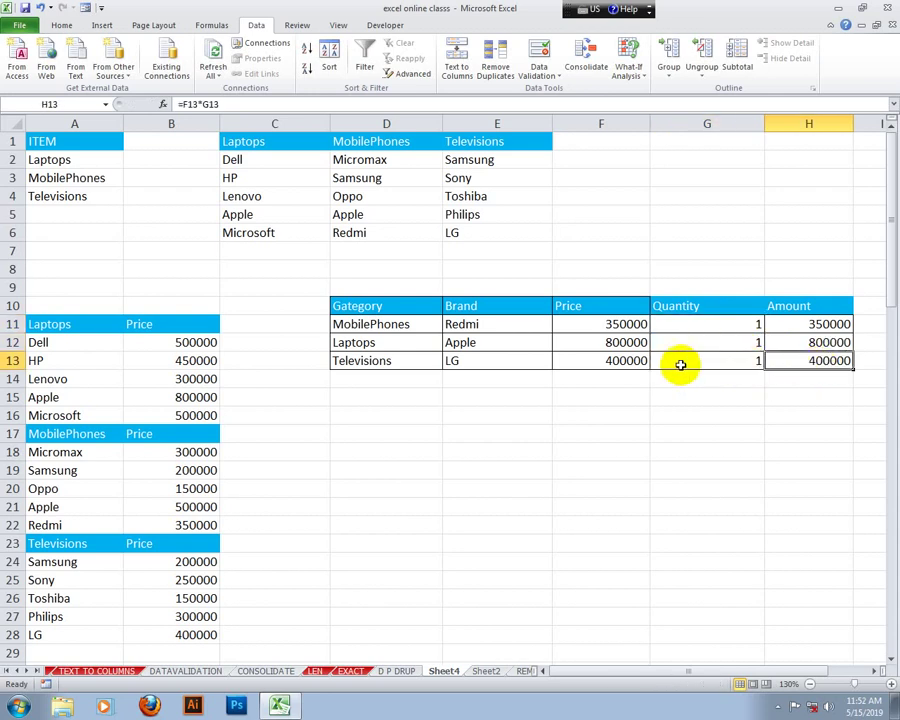
{"action": "left_click", "coordinate": [527, 363]}
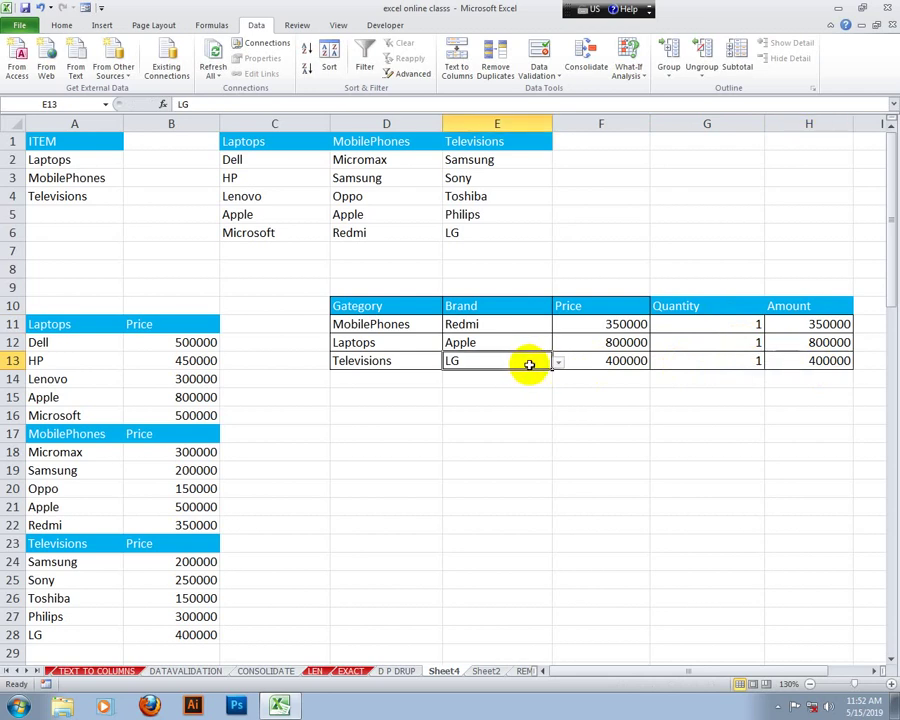
{"action": "left_click", "coordinate": [385, 361]}
{"action": "left_click", "coordinate": [449, 364]}
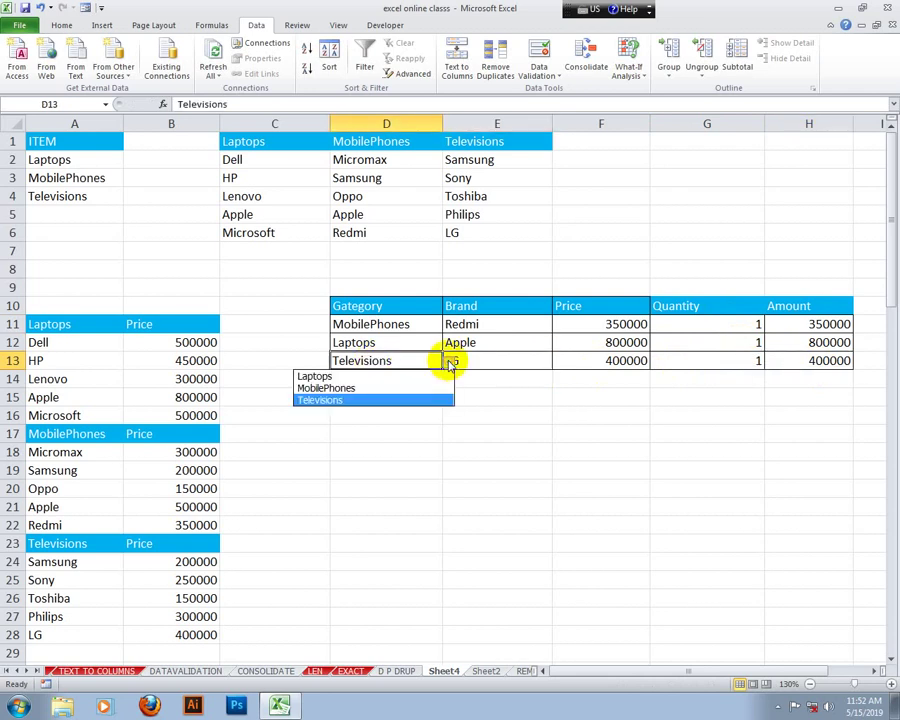
- Set row 13 to Laptops and Lenovo, so price and amount read 300000
{"action": "left_click", "coordinate": [401, 377]}
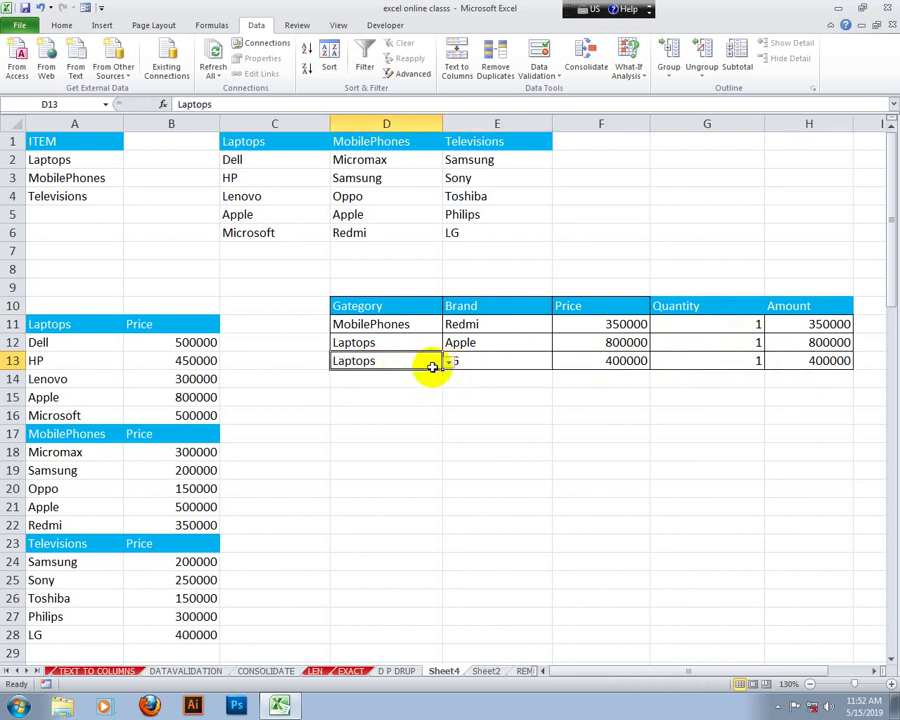
{"action": "left_click", "coordinate": [499, 364]}
{"action": "left_click", "coordinate": [559, 362]}
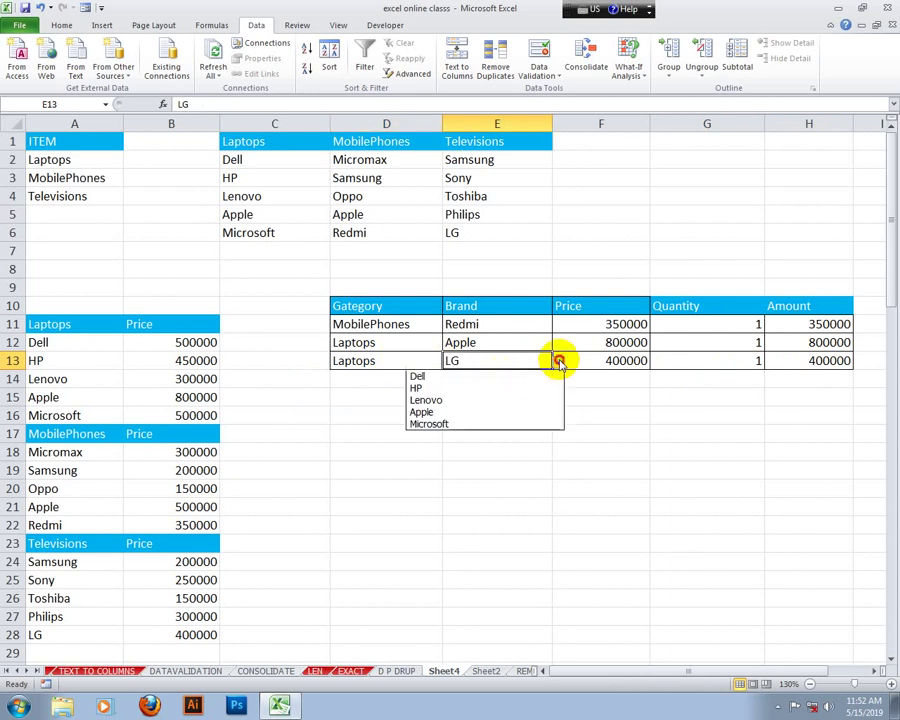
{"action": "left_click", "coordinate": [465, 404]}
{"action": "left_click", "coordinate": [605, 364]}
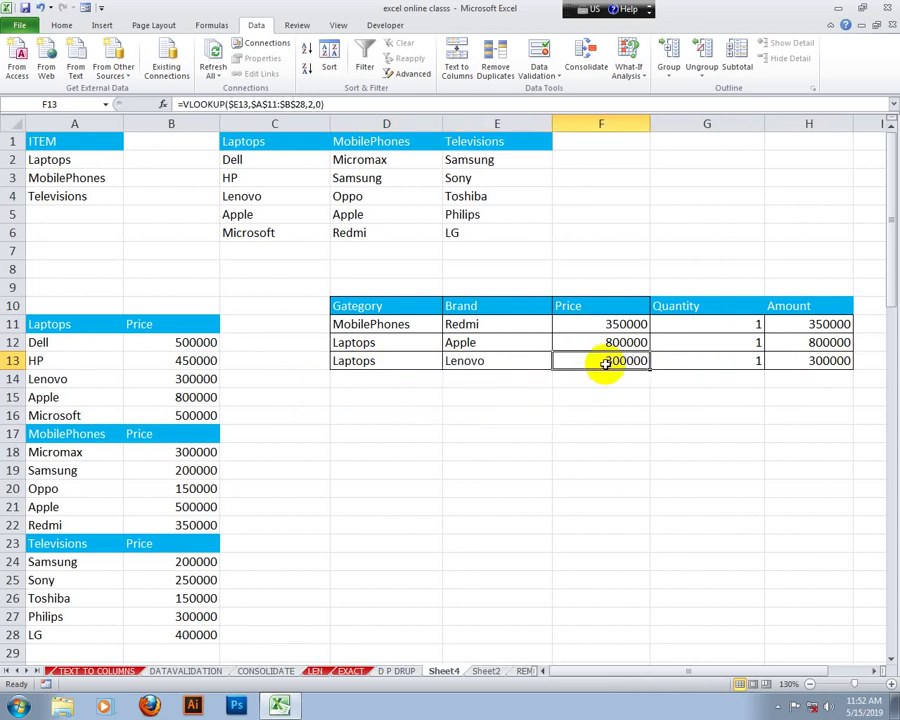
{"action": "left_click", "coordinate": [703, 362]}
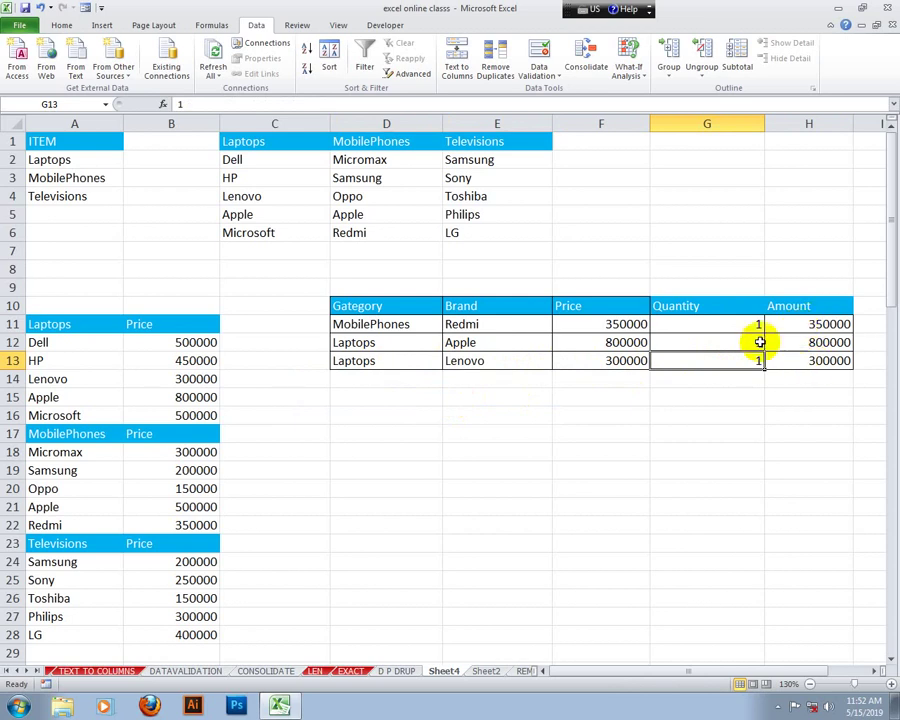
{"action": "left_click", "coordinate": [710, 382]}
{"action": "left_click", "coordinate": [794, 380]}
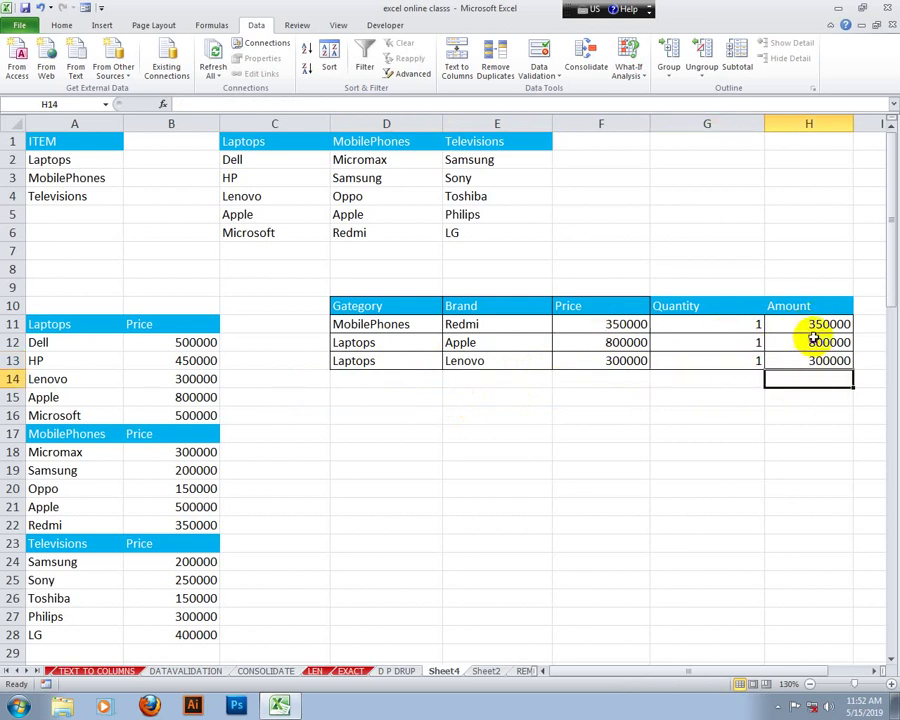
- Label G14 'Subtotal' and AutoSum H14 as =SUM(H11:H13), totaling 1450000
{"action": "left_click", "coordinate": [721, 380]}
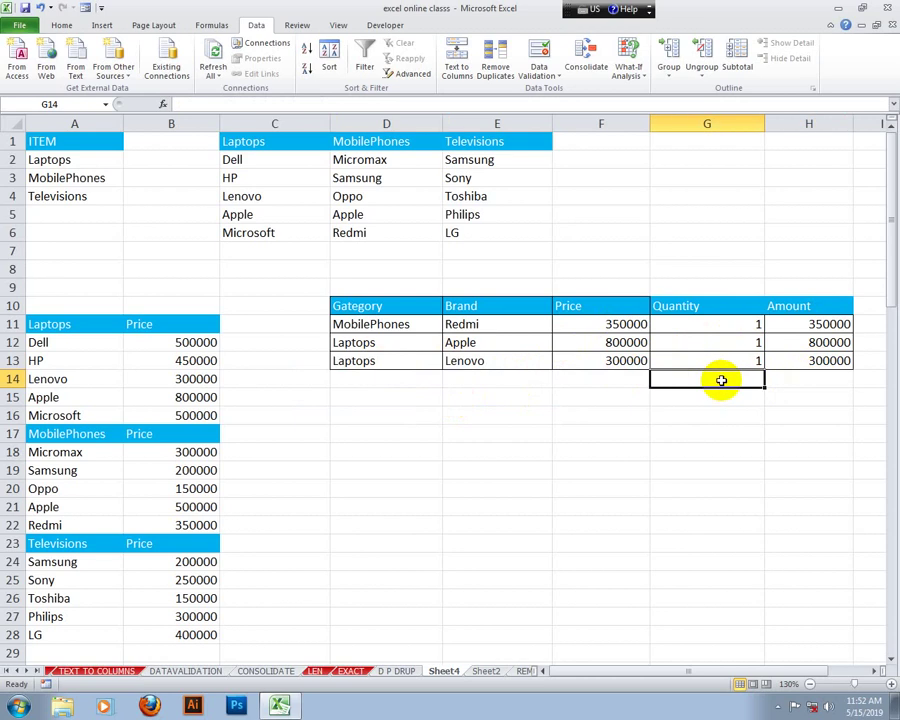
{"action": "type", "text": "Subtotal"}
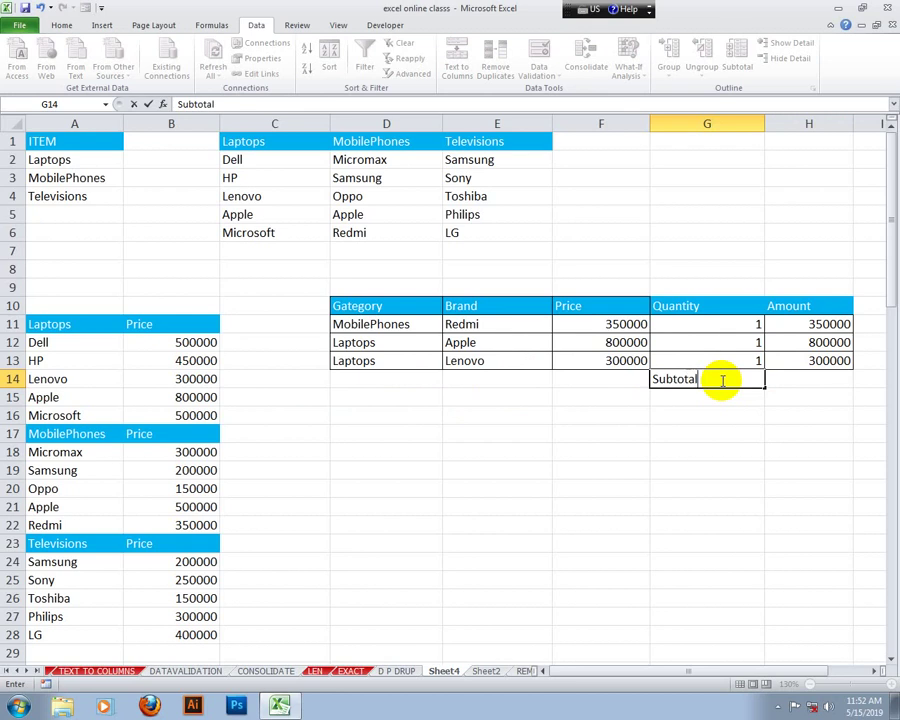
{"action": "key", "text": "Return"}
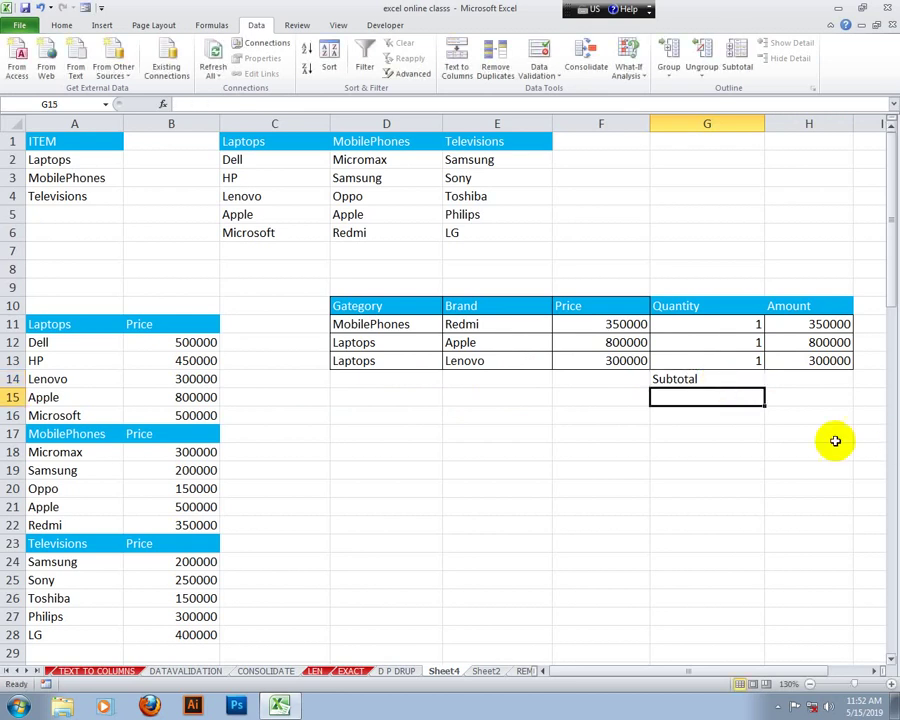
{"action": "left_click", "coordinate": [790, 377]}
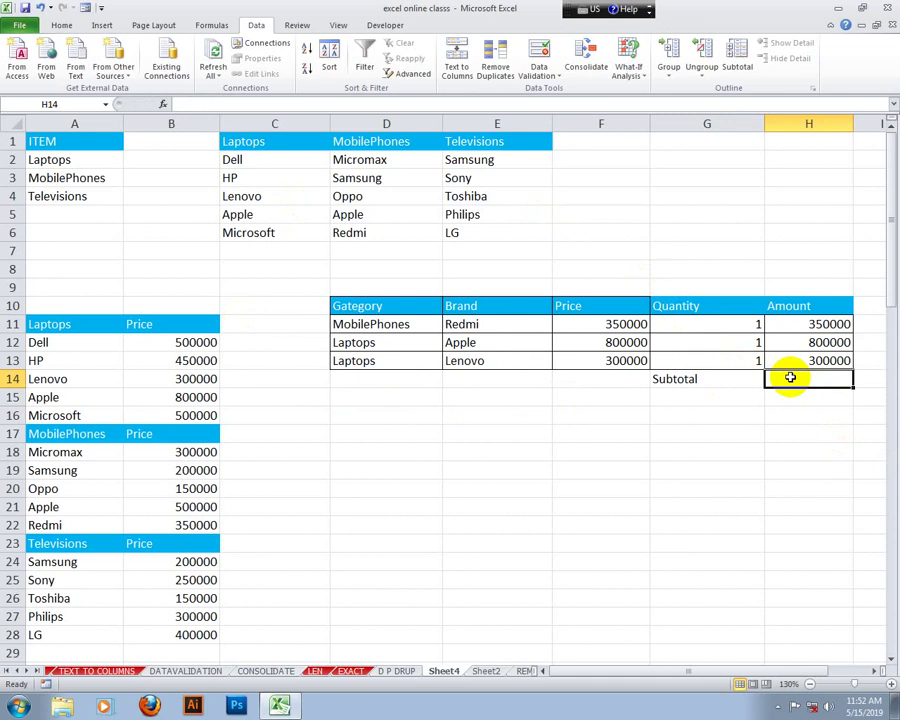
{"action": "key", "text": "alt+equal"}
{"action": "key", "text": "Return"}
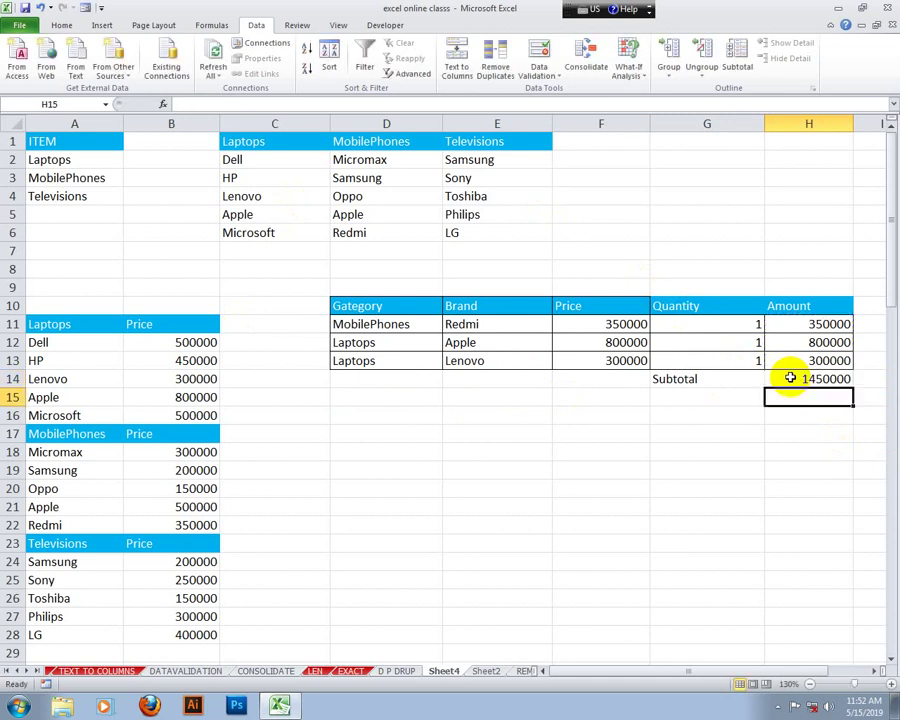
{"action": "left_click", "coordinate": [686, 378]}
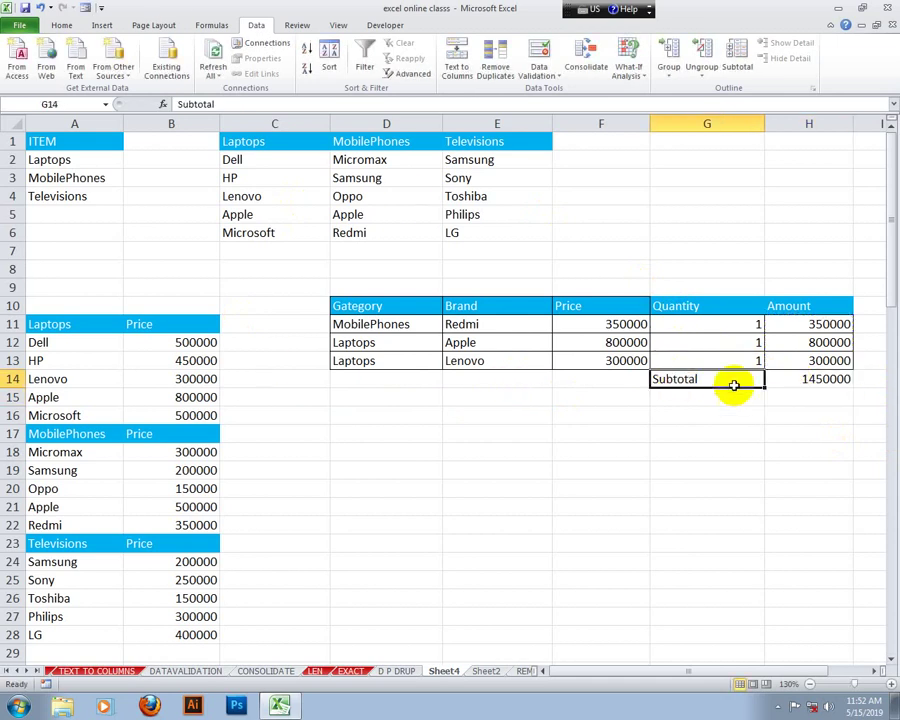
- Copy the blue Laptops header formatting from C1 onto the Subtotal label in G14
{"action": "left_click", "coordinate": [303, 146]}
{"action": "left_click", "coordinate": [60, 25]}
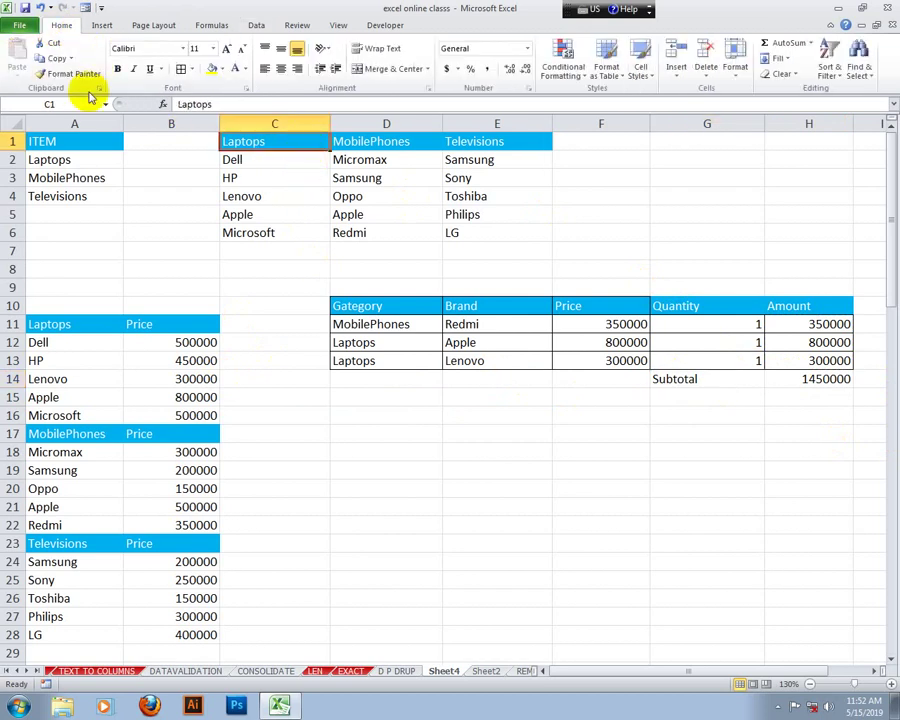
{"action": "left_click", "coordinate": [76, 74]}
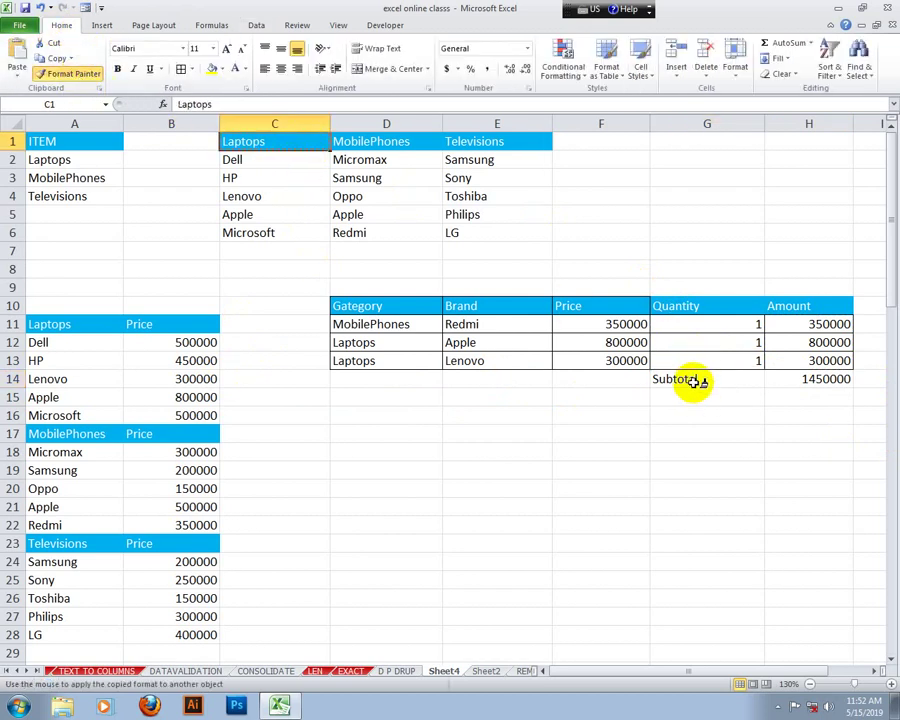
{"action": "left_click", "coordinate": [690, 378]}
{"action": "left_click", "coordinate": [720, 433]}
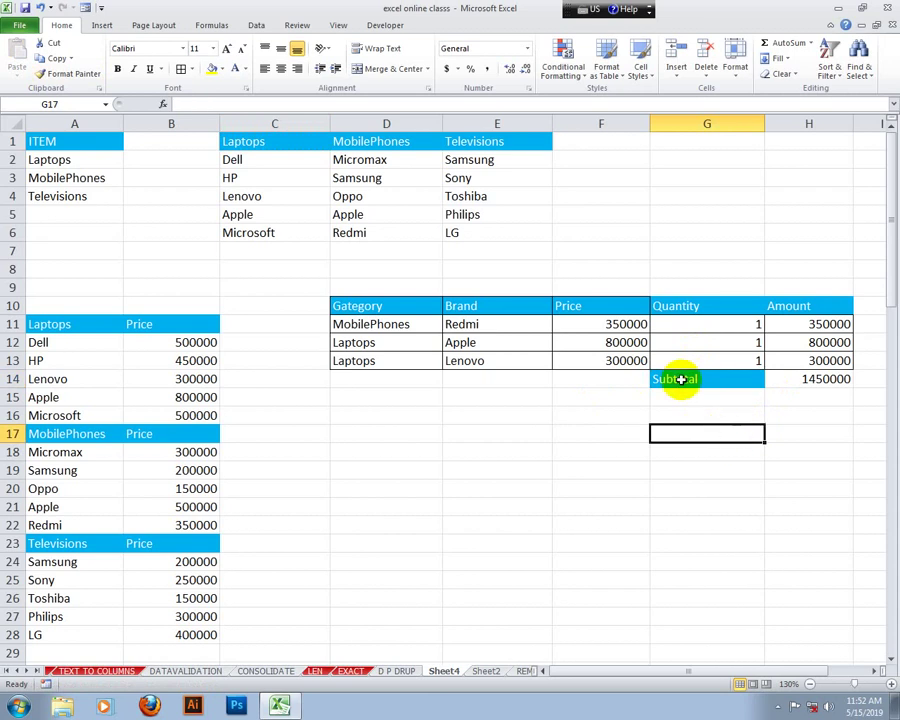
- Review the Amount formulas and the Subtotal sum in H14
{"action": "left_click", "coordinate": [810, 380]}
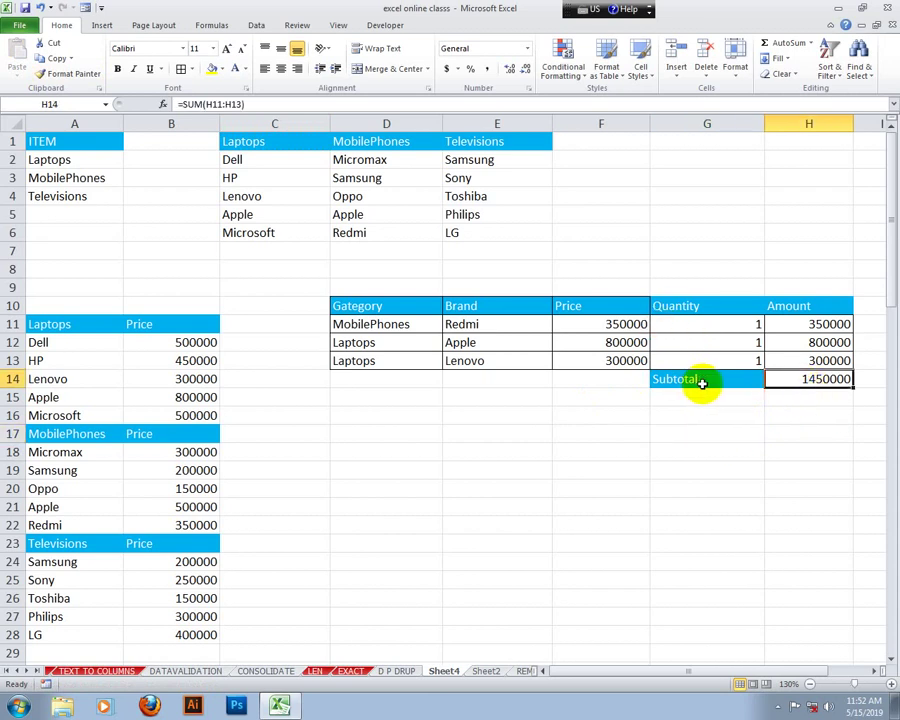
{"action": "left_click_drag", "start_coordinate": [728, 334], "coordinate": [840, 344]}
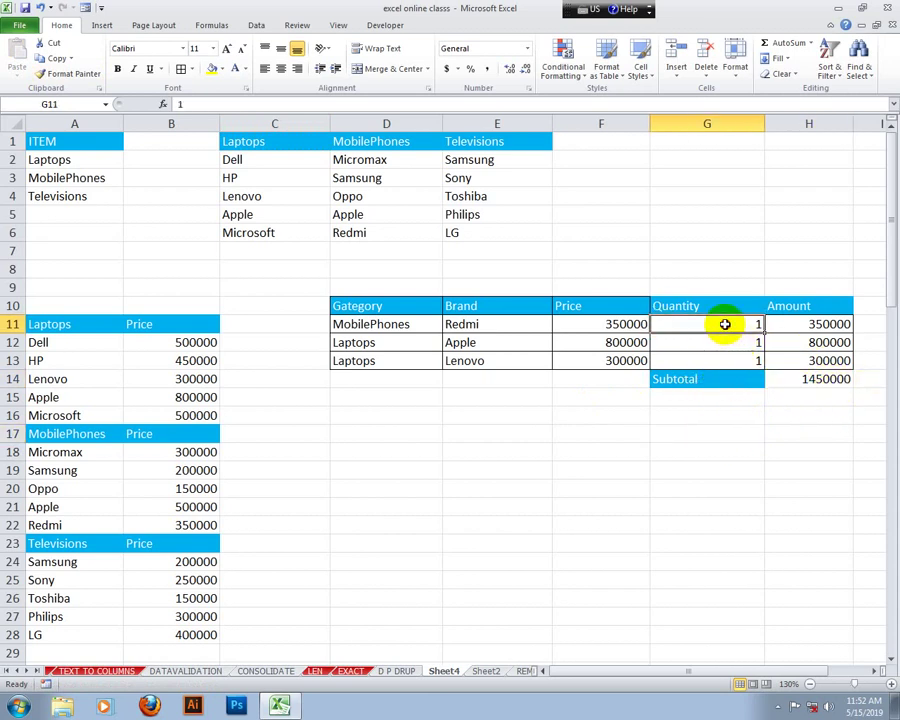
{"action": "left_click", "coordinate": [828, 328]}
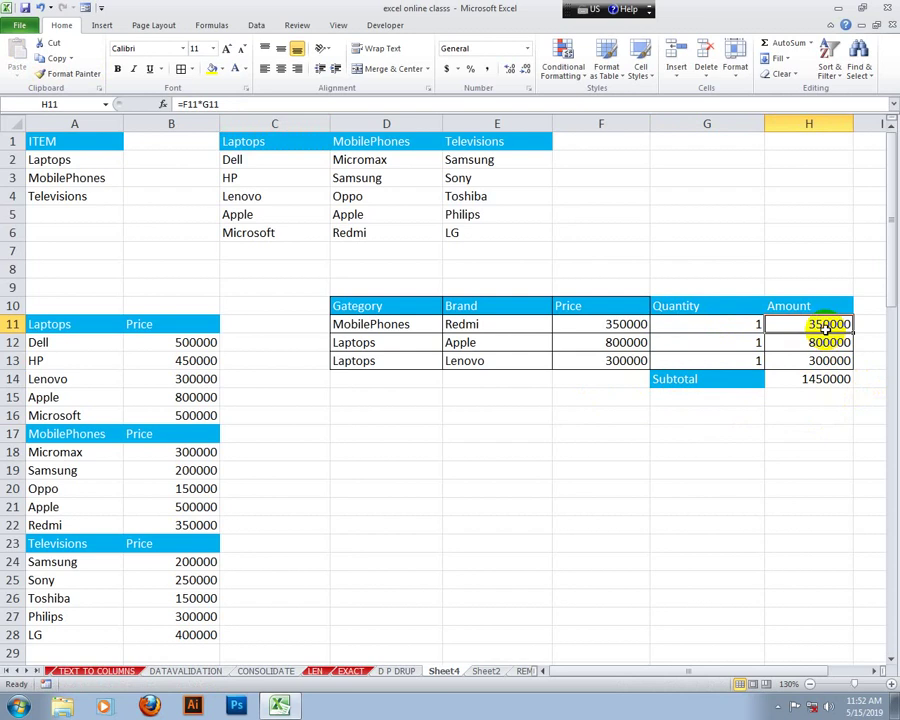
{"action": "left_click", "coordinate": [810, 381]}
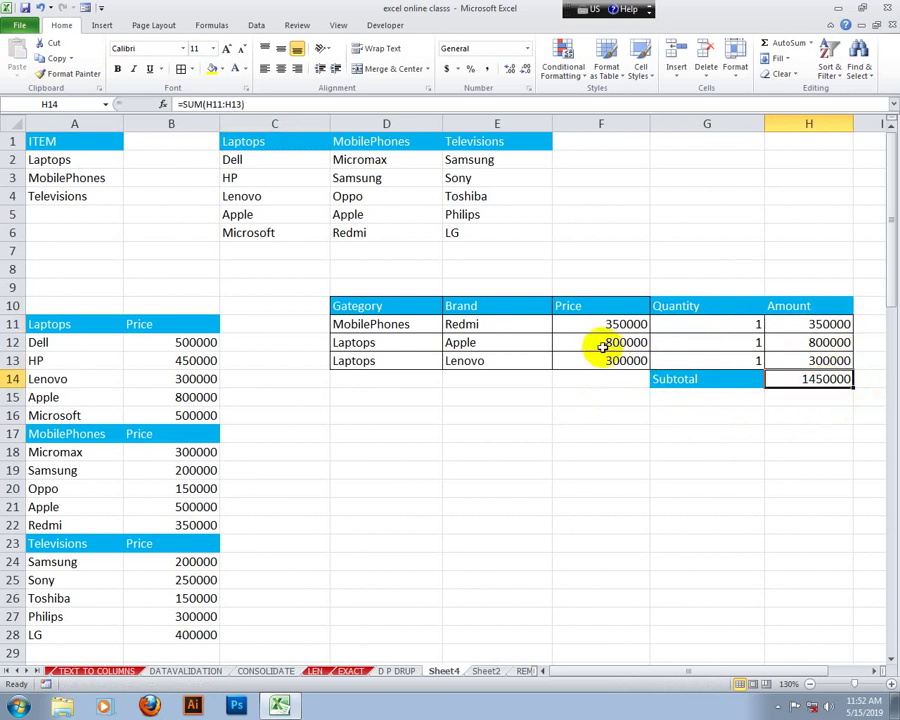
- Pick Televisions in D11 and Sony in E11, then enter quantity 2 in G11
{"action": "left_click", "coordinate": [417, 324]}
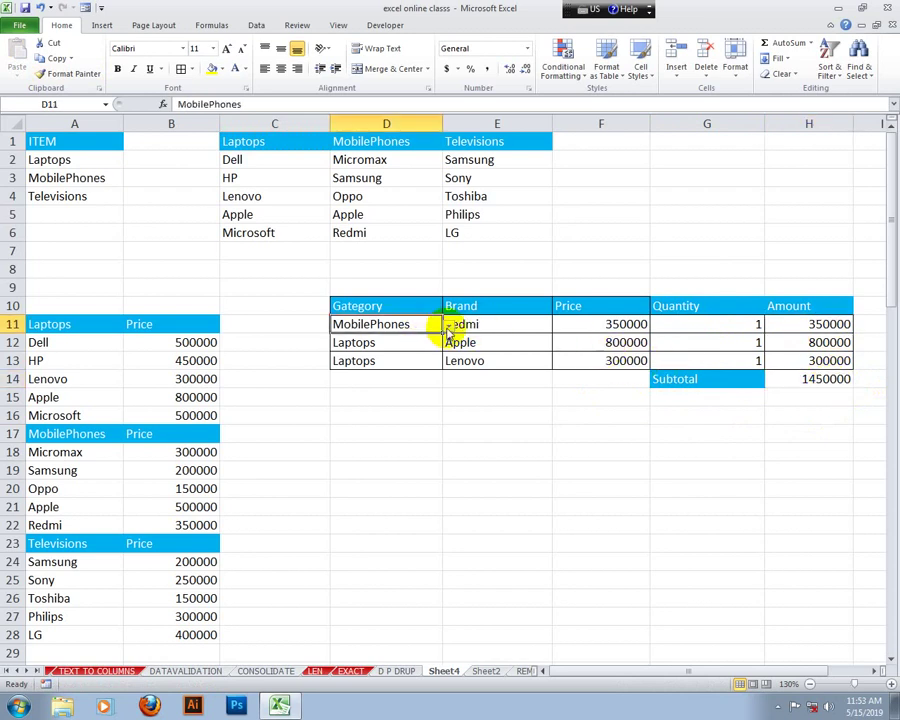
{"action": "left_click", "coordinate": [449, 326]}
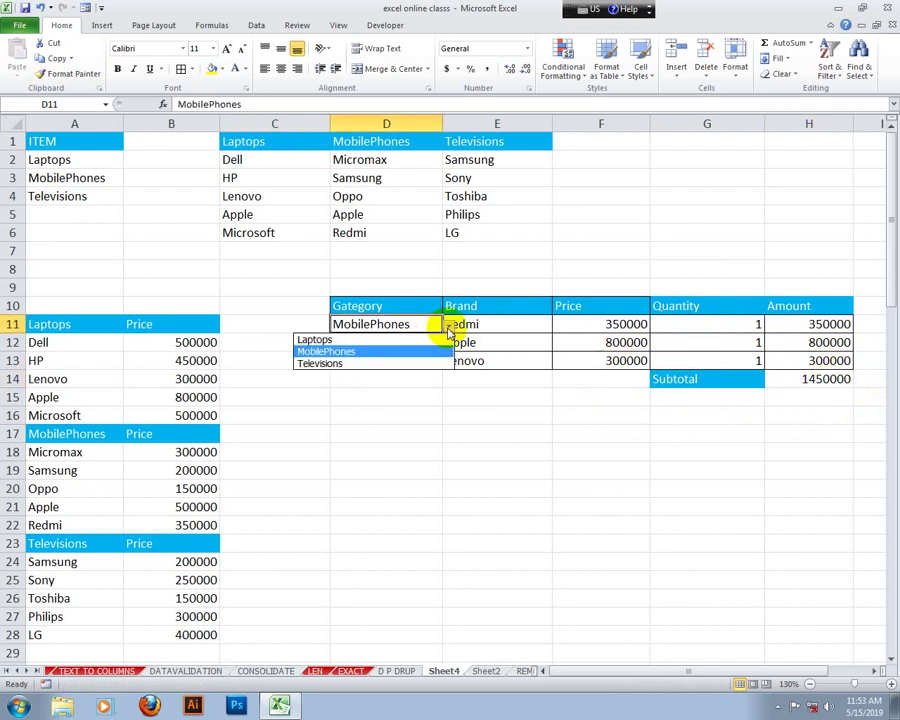
{"action": "left_click", "coordinate": [357, 365]}
{"action": "left_click", "coordinate": [530, 322]}
{"action": "left_click", "coordinate": [560, 328]}
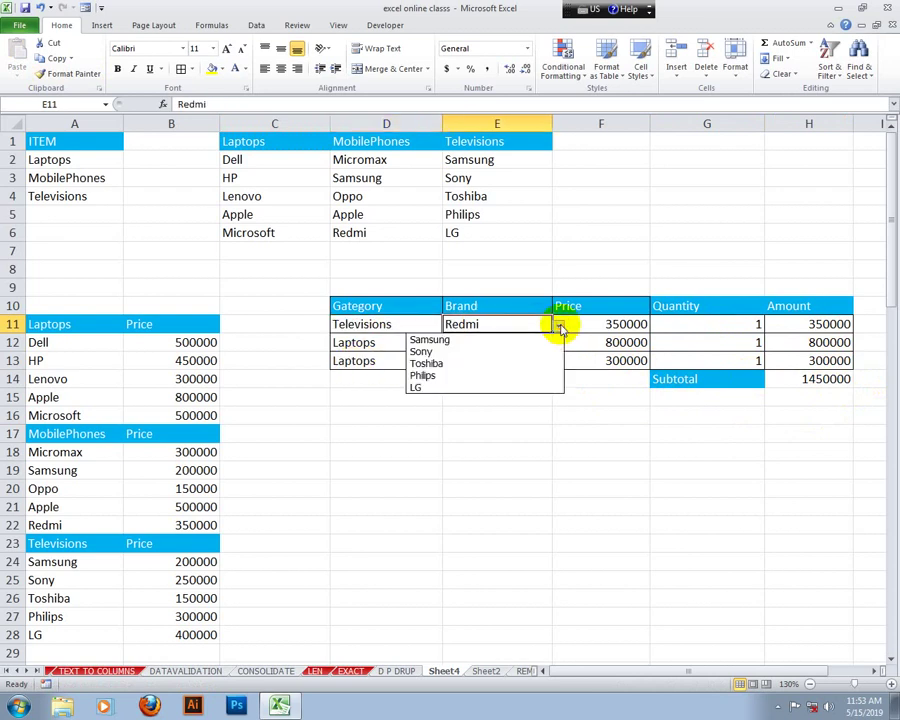
{"action": "left_click", "coordinate": [447, 355]}
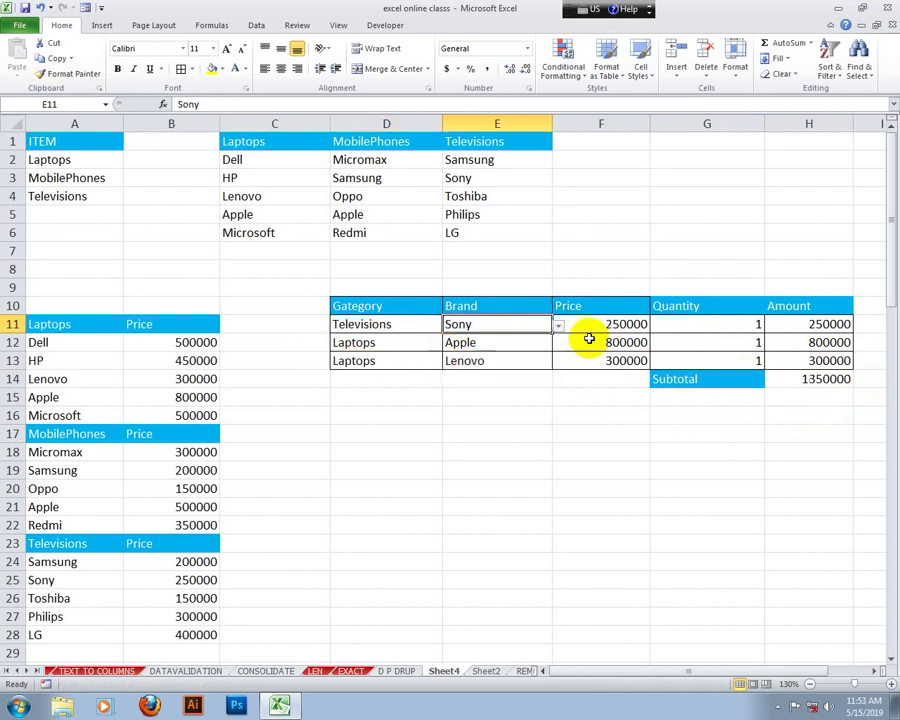
{"action": "left_click", "coordinate": [711, 327]}
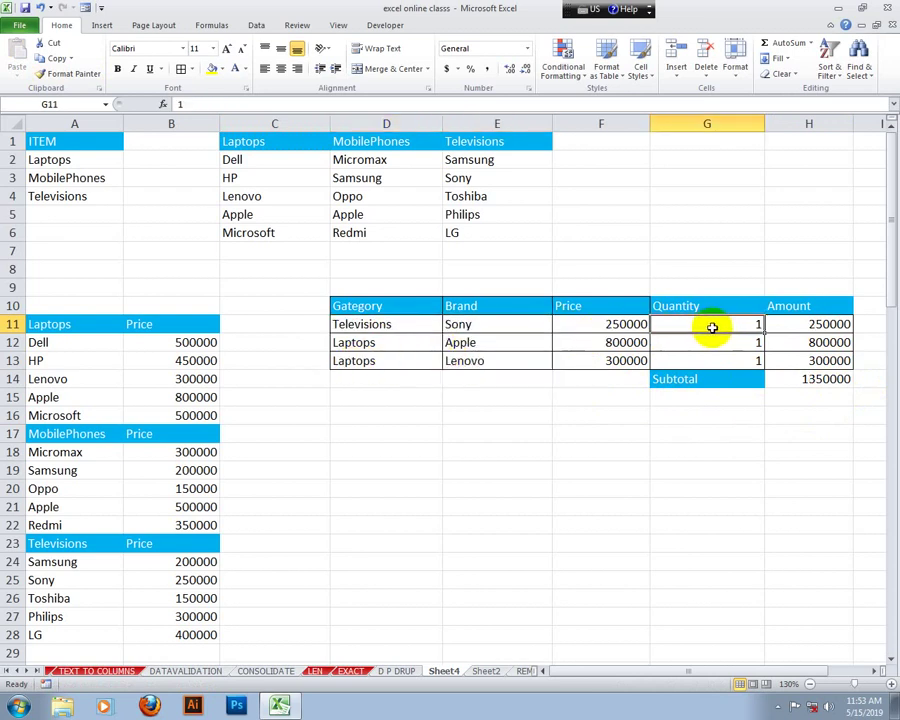
{"action": "type", "text": "2"}
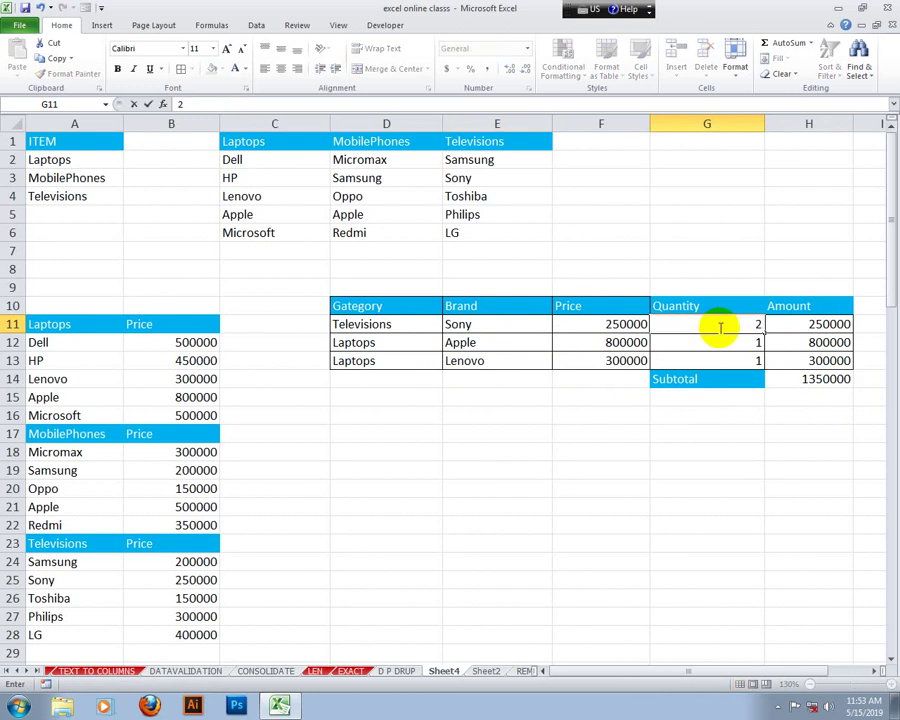
{"action": "key", "text": "Return"}
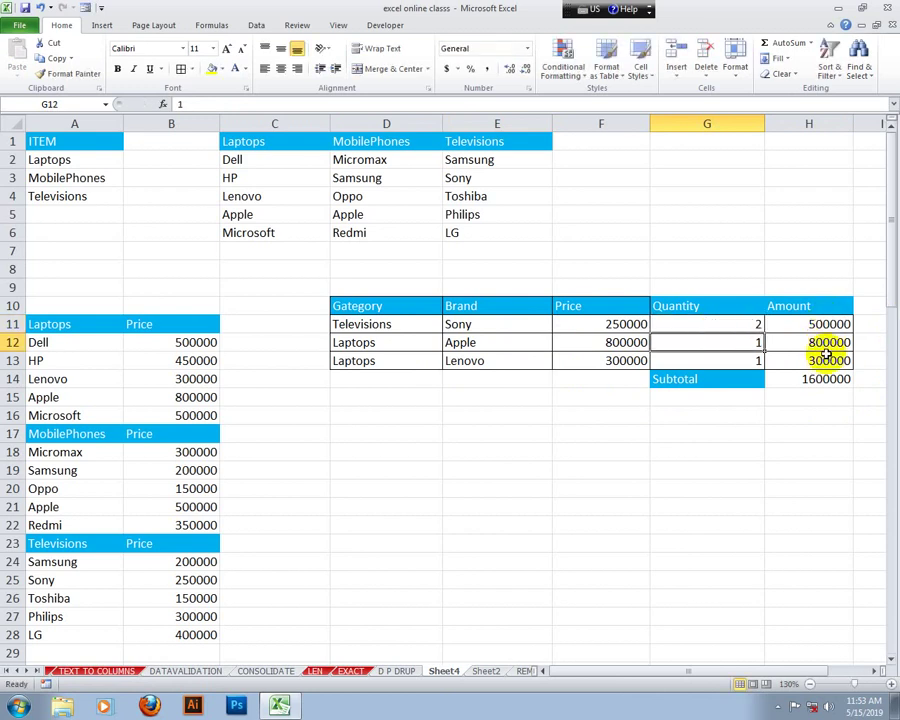
{"action": "left_click", "coordinate": [726, 451]}
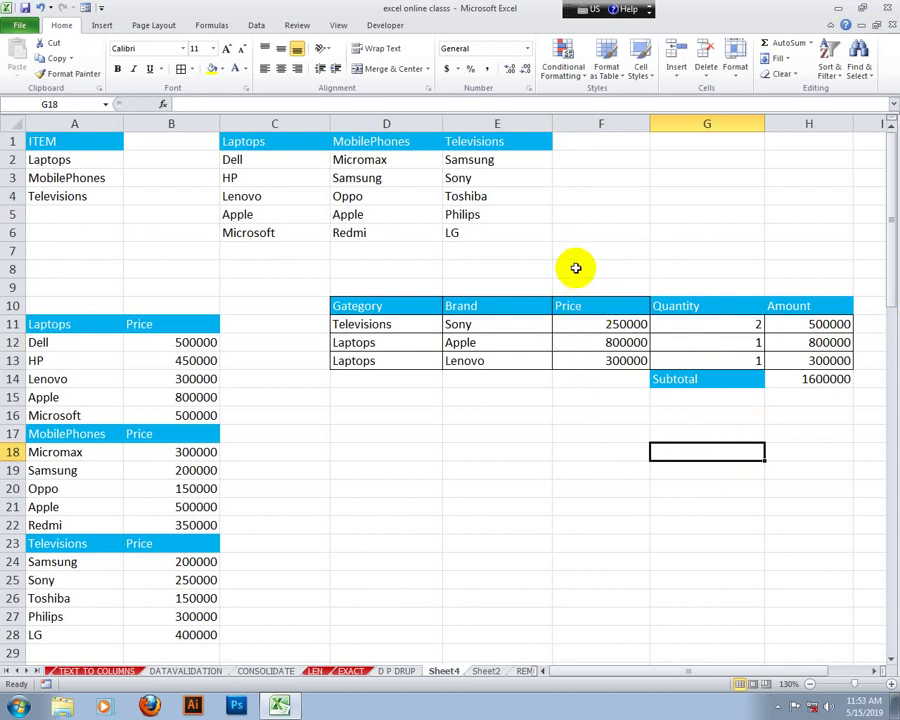
- Narrow columns F and E slightly and widen column D slightly
{"action": "left_click_drag", "start_coordinate": [646, 127], "coordinate": [644, 127]}
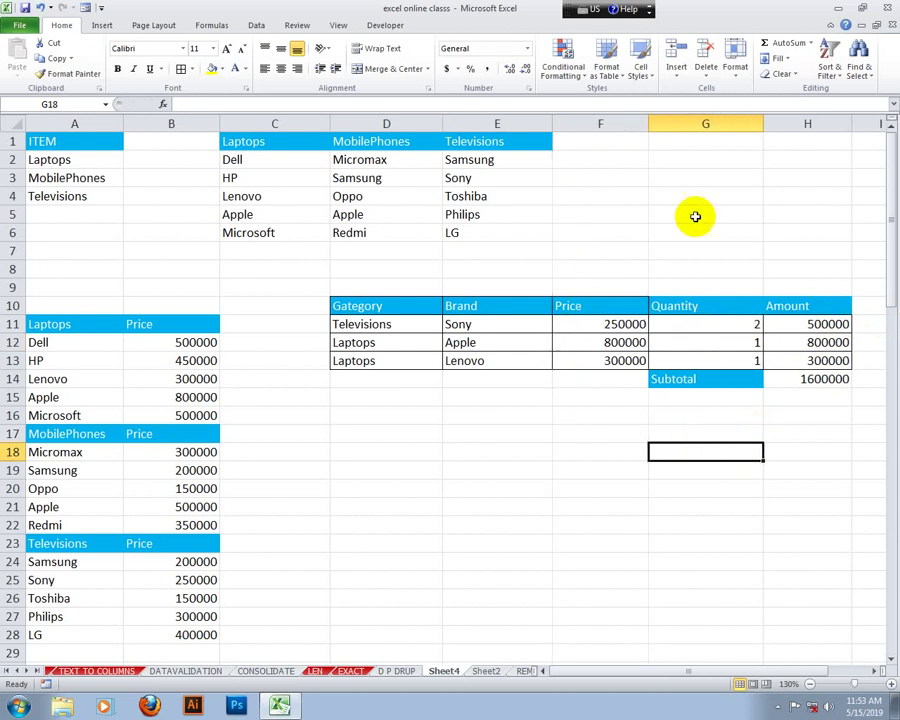
{"action": "left_click", "coordinate": [785, 249]}
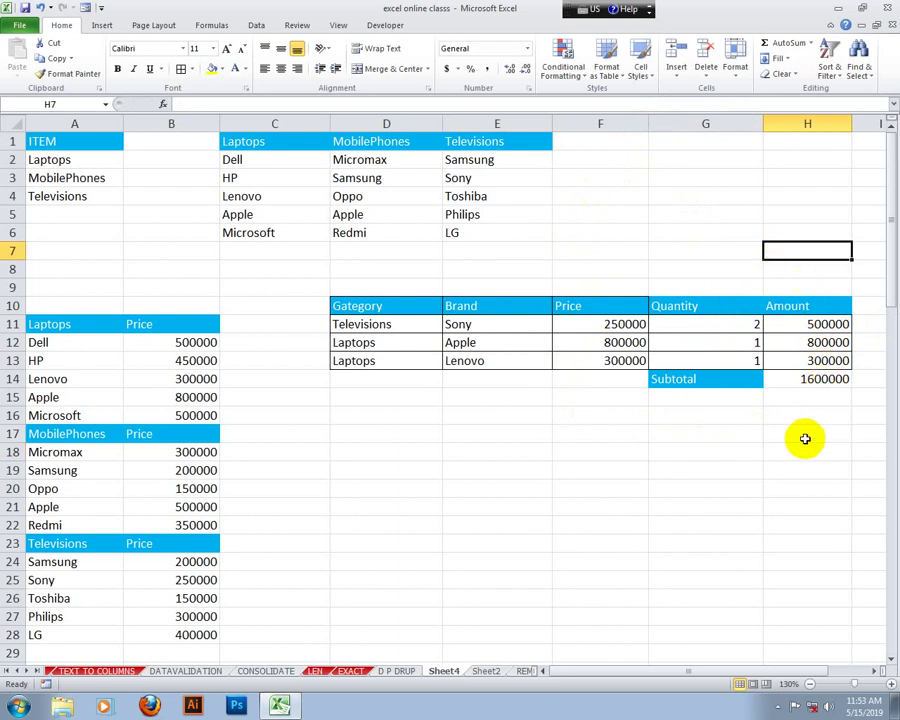
{"action": "left_click", "coordinate": [680, 465]}
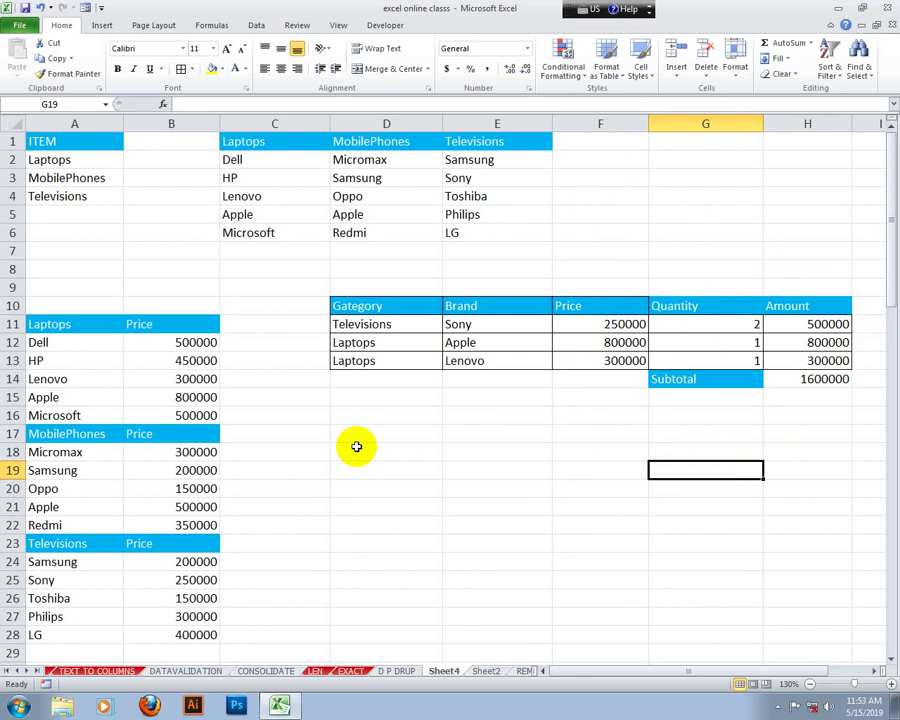
{"action": "left_click", "coordinate": [455, 464]}
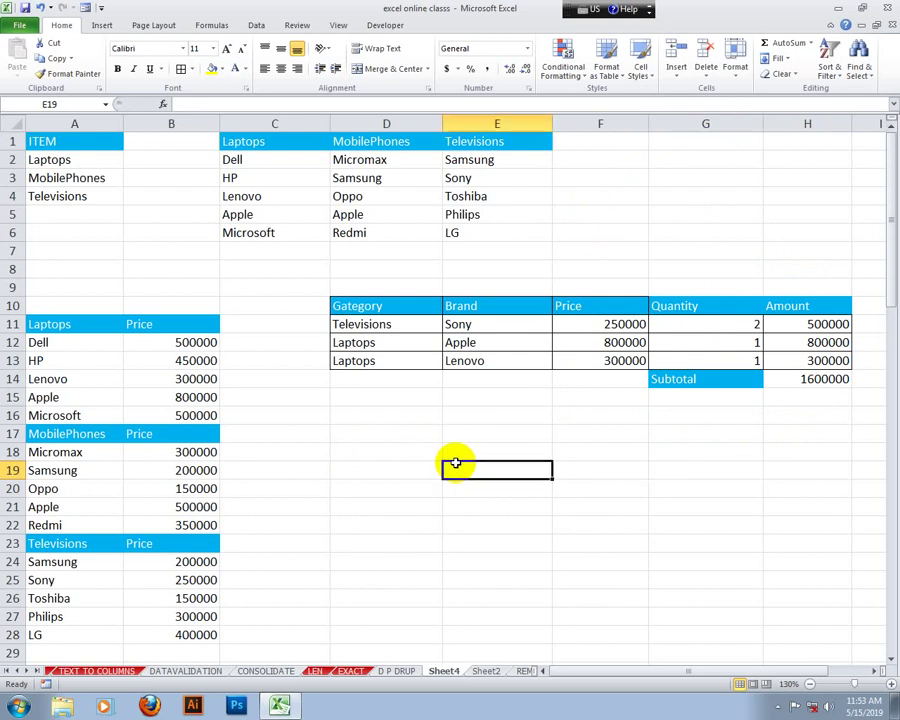
{"action": "left_click", "coordinate": [562, 463]}
{"action": "left_click", "coordinate": [545, 455]}
{"action": "left_click", "coordinate": [563, 455]}
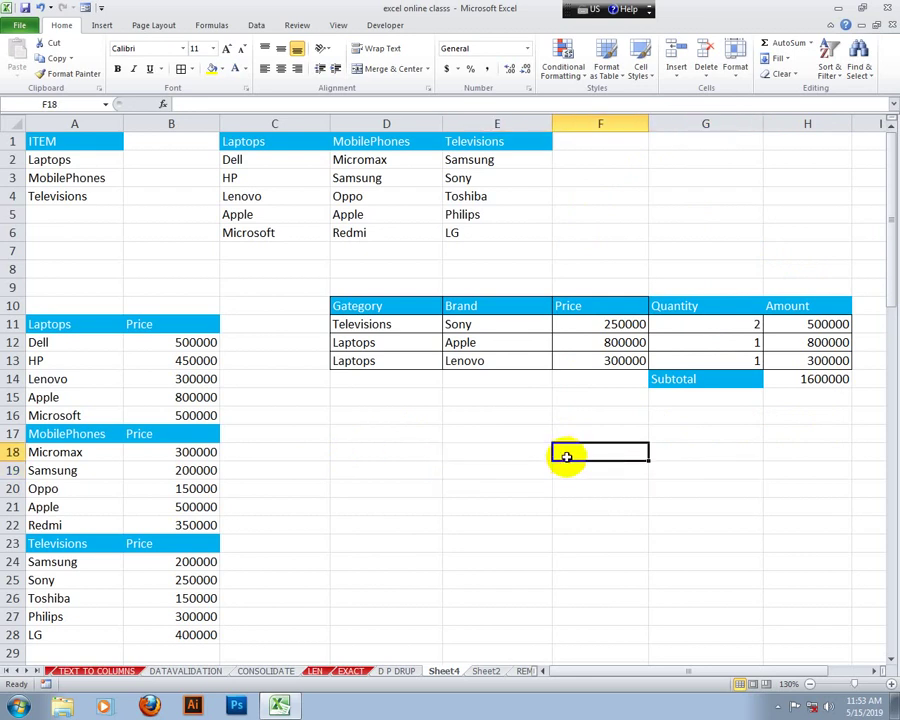
{"action": "left_click", "coordinate": [528, 472]}
{"action": "left_click", "coordinate": [565, 473]}
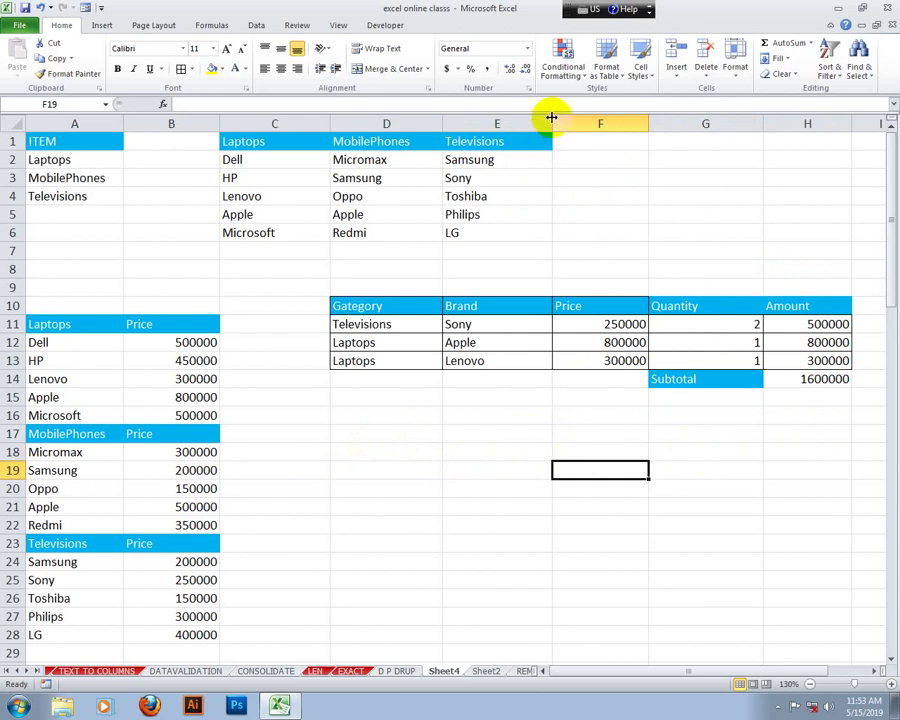
{"action": "left_click_drag", "start_coordinate": [551, 122], "coordinate": [546, 122]}
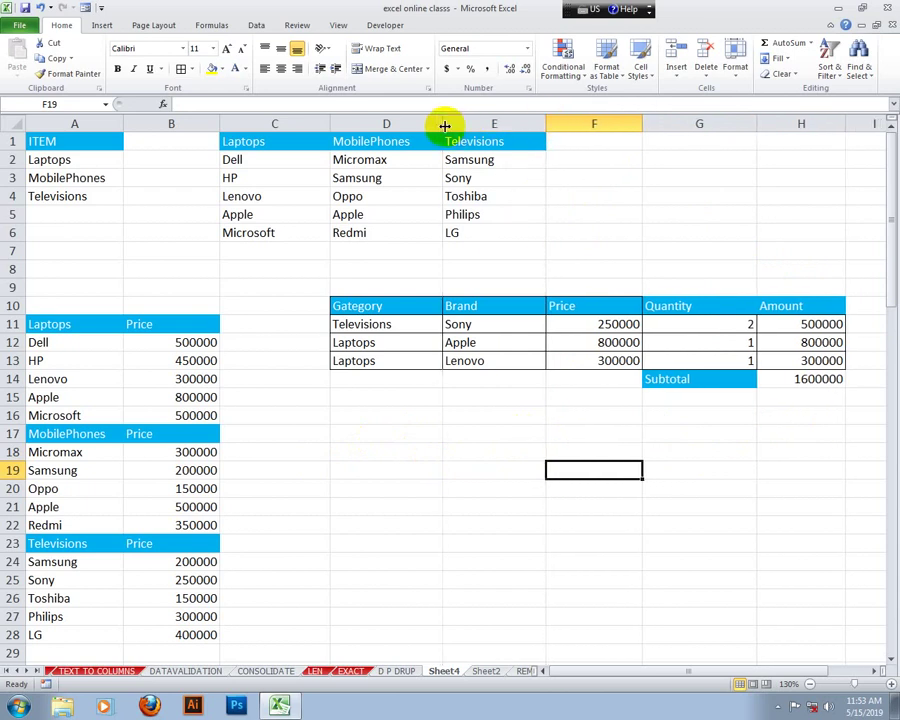
{"action": "left_click_drag", "start_coordinate": [445, 125], "coordinate": [447, 125]}
{"action": "left_click", "coordinate": [597, 181]}
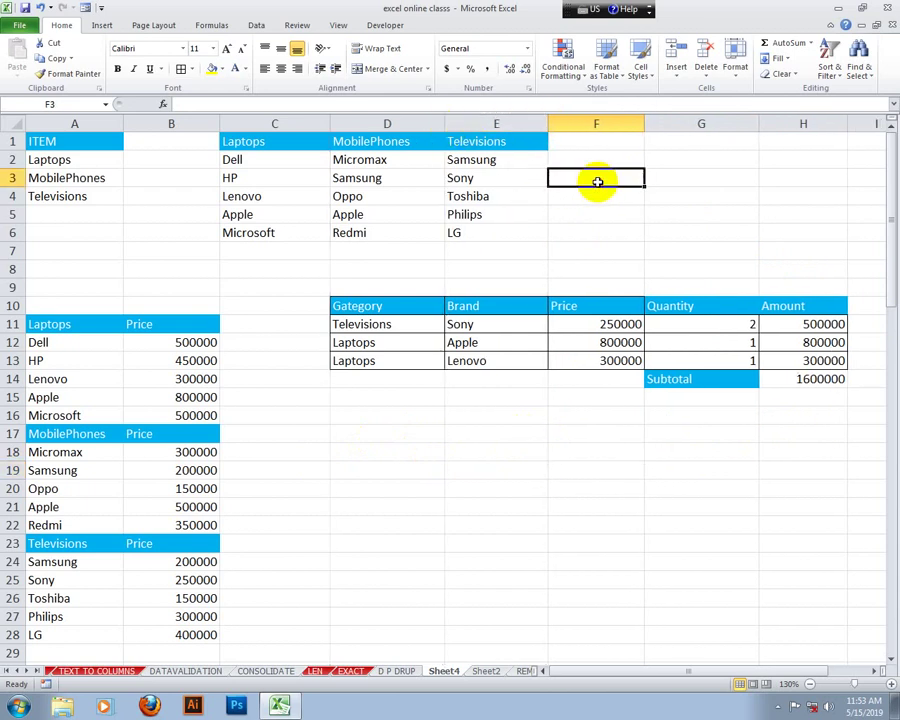
{"action": "left_click", "coordinate": [673, 188]}
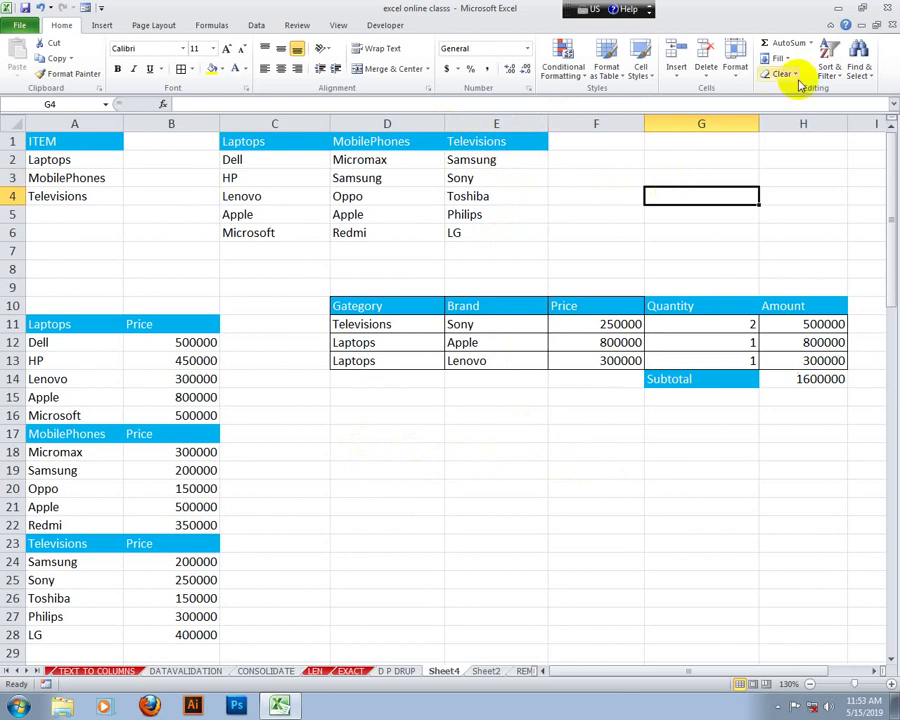
- Minimize Excel and refresh the Windows desktop
{"action": "left_click", "coordinate": [838, 12]}
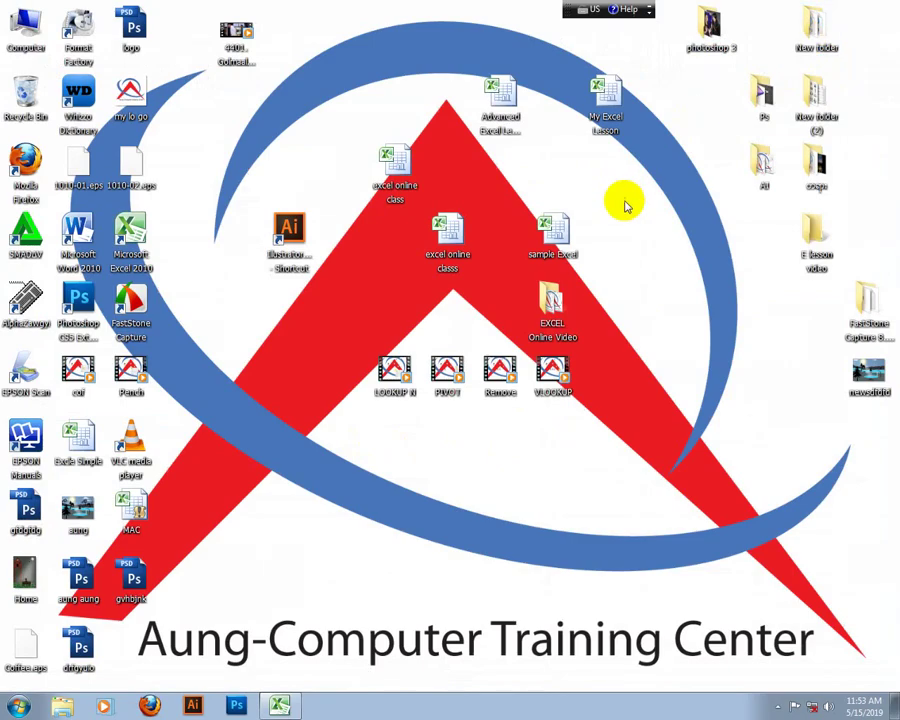
{"action": "right_click", "coordinate": [642, 198]}
{"action": "left_click", "coordinate": [676, 242]}
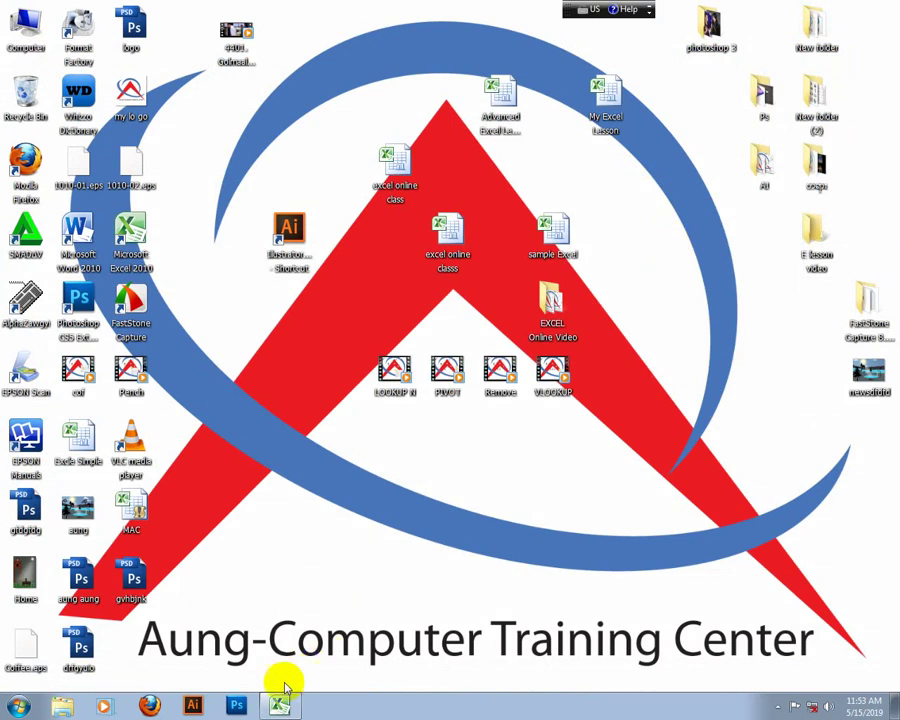